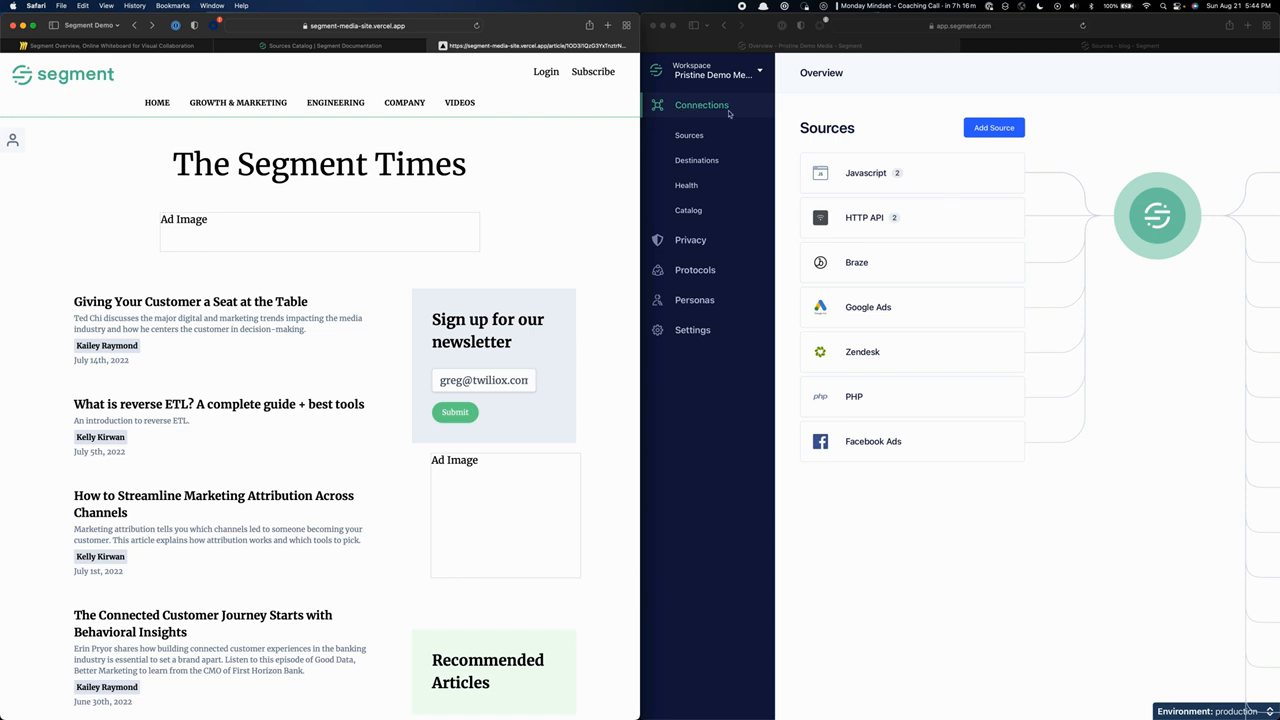
# Open the live event Debugger for the Demo Site Javascript source in the Segment workspace.
pyautogui.hscroll(2, 1043, 163)
pyautogui.hscroll(3, 1043, 163)
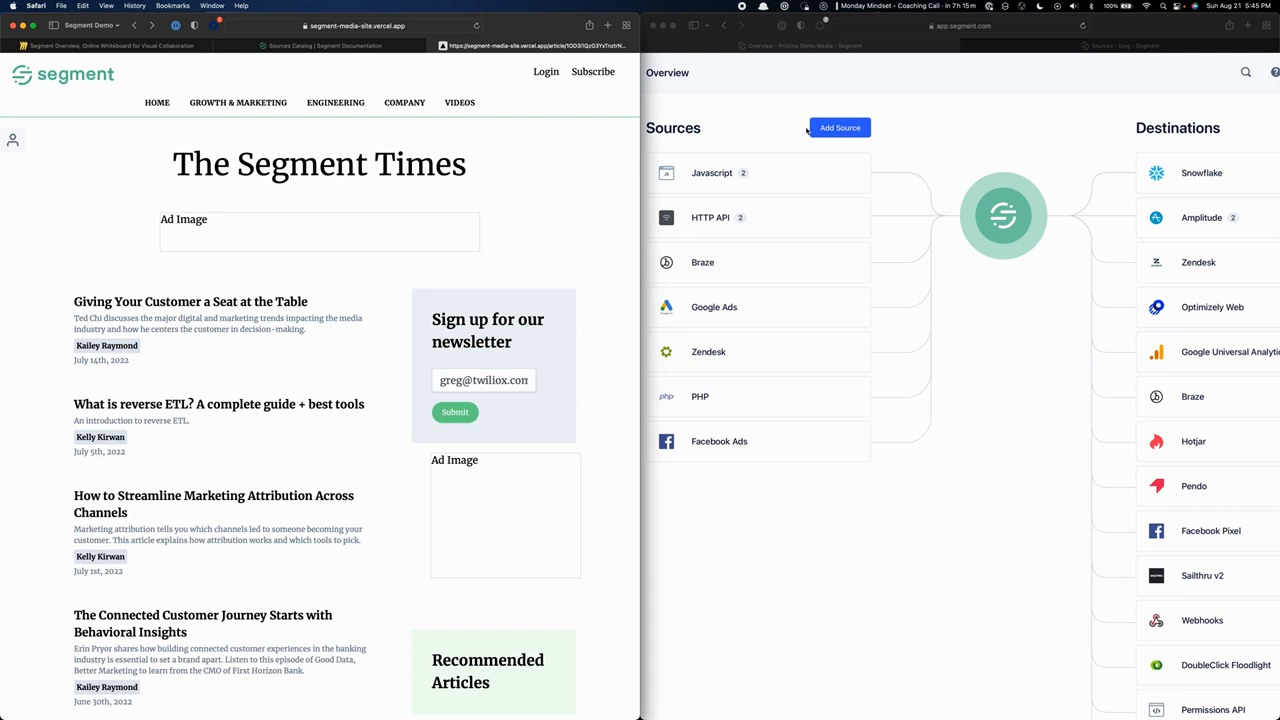
pyautogui.click(772, 124)
pyautogui.hscroll(-1, 708, 180)
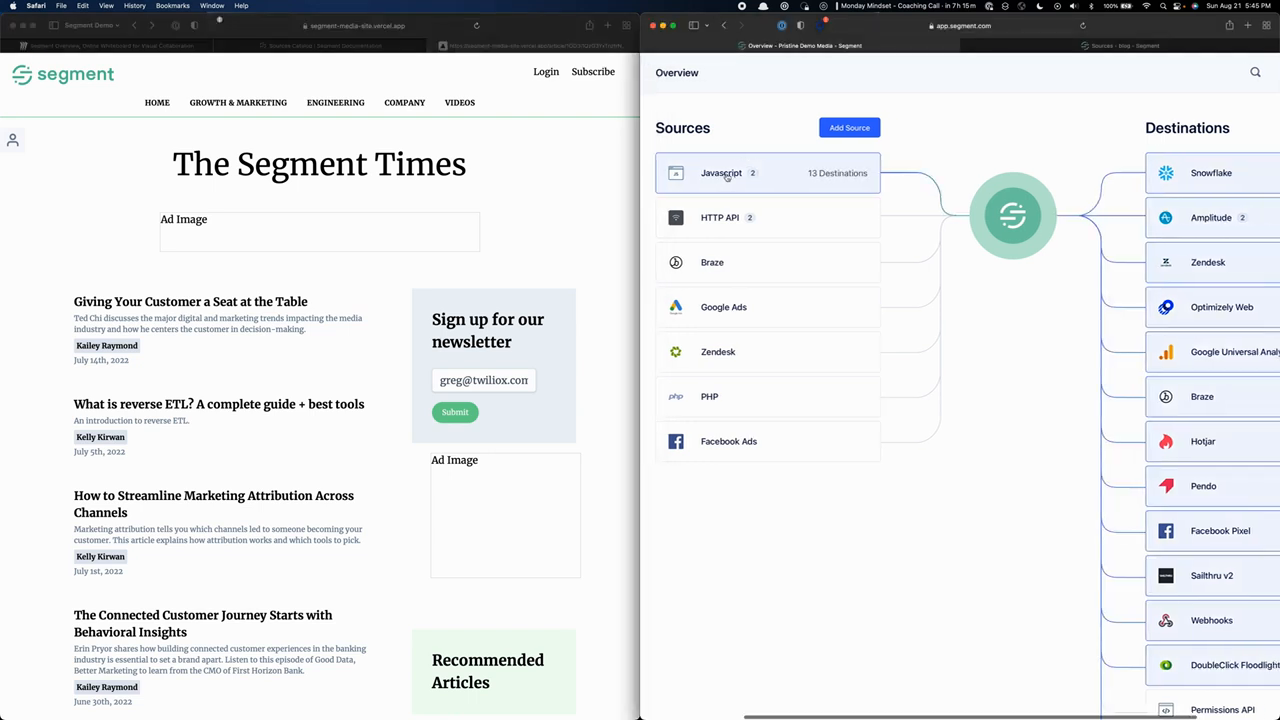
pyautogui.click(726, 177)
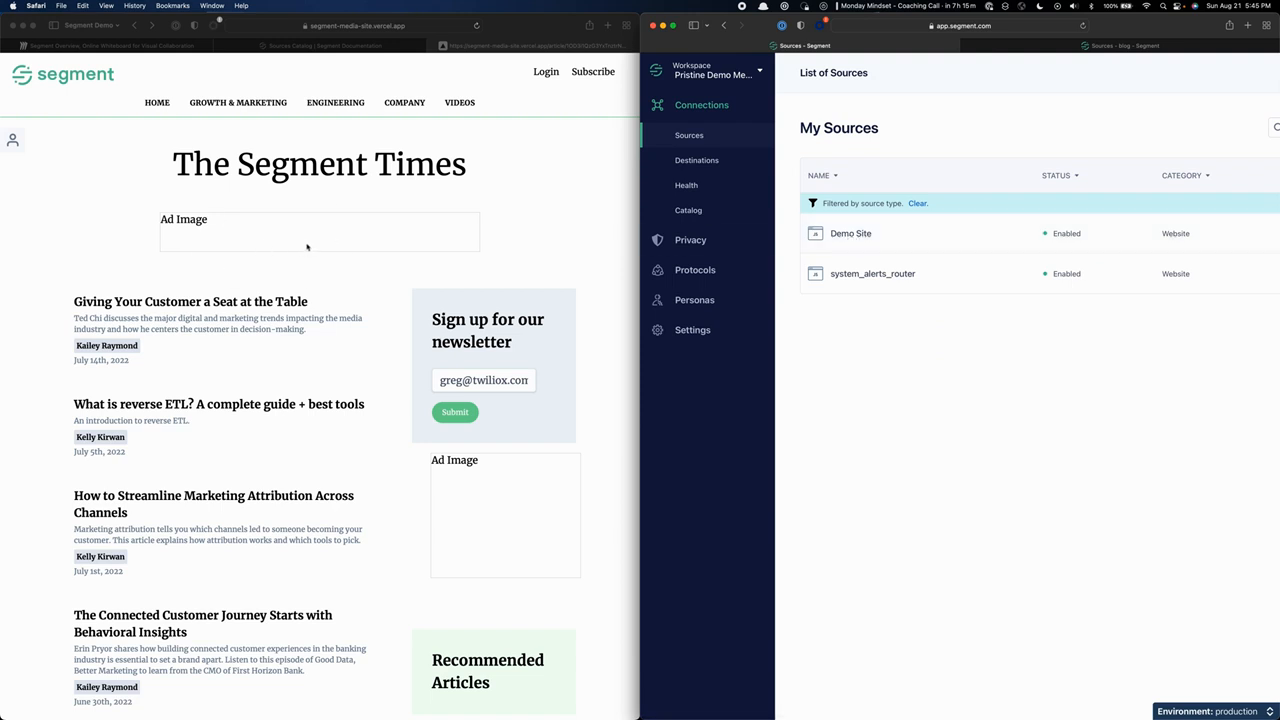
pyautogui.click(829, 235)
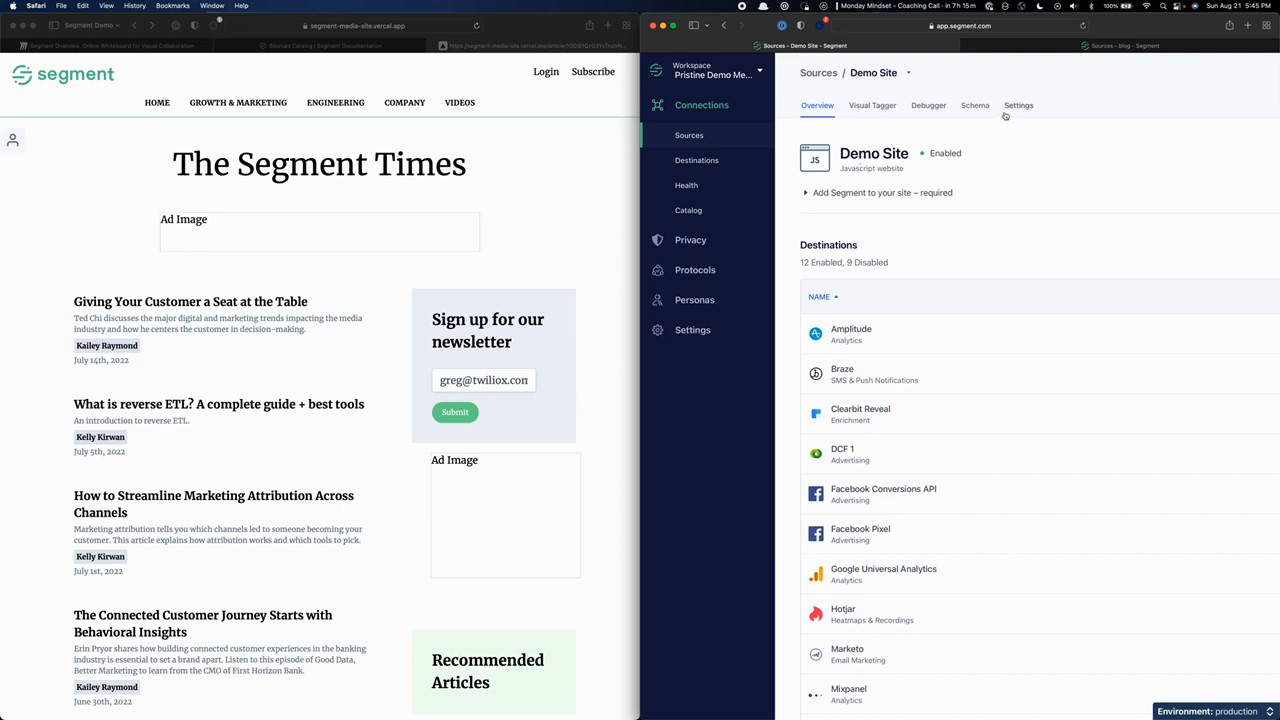
pyautogui.click(926, 114)
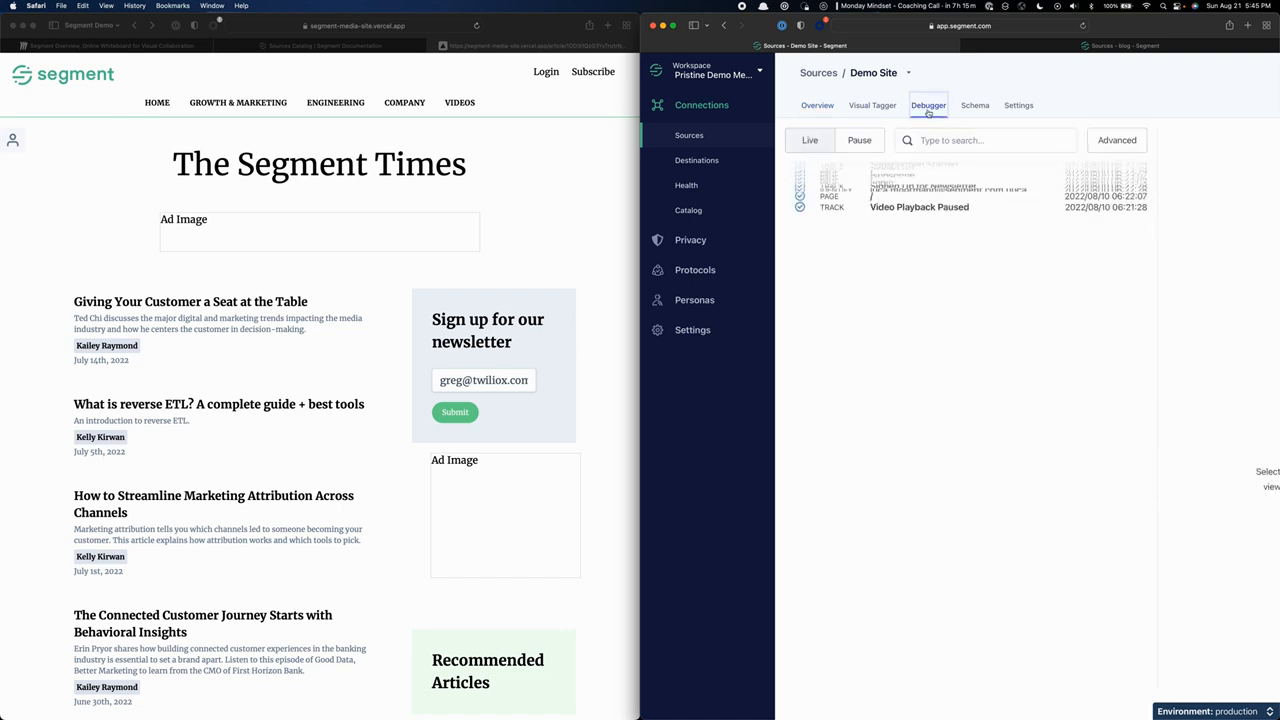
# On The Segment Times site, open the article "What is reverse ETL? A complete guide + best tools" and return to the home page.
pyautogui.click(522, 269)
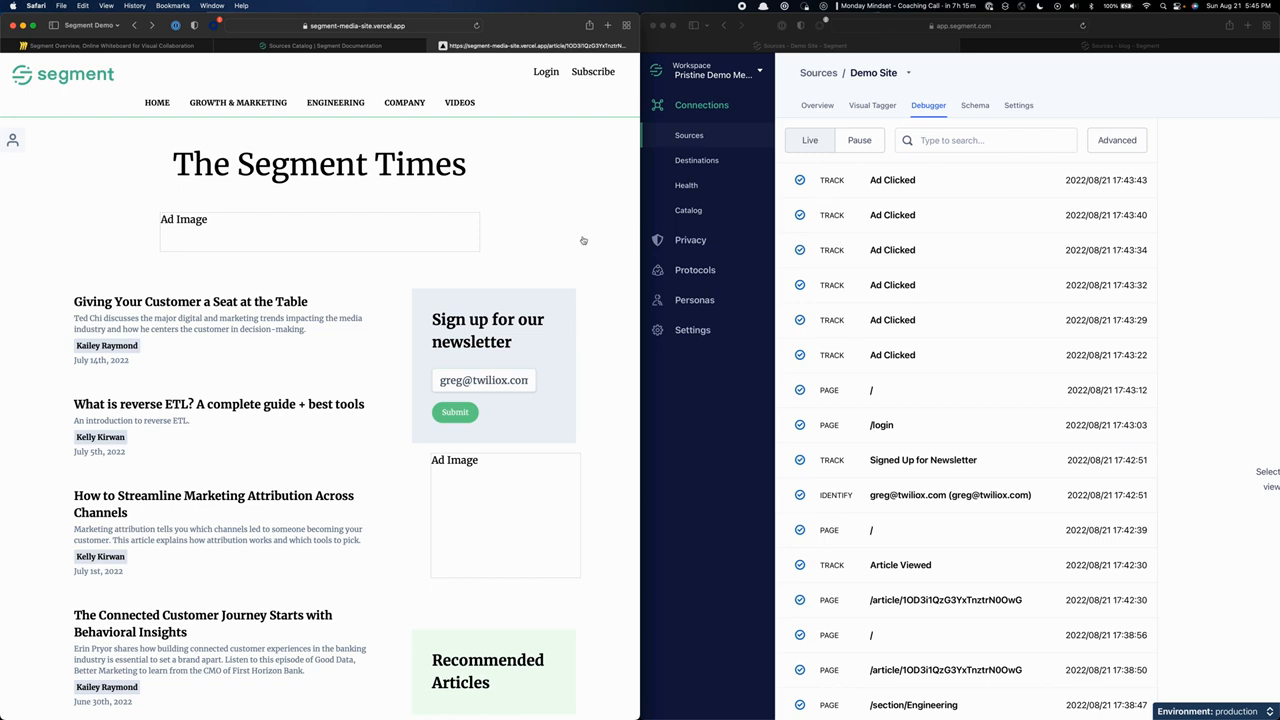
pyautogui.click(203, 407)
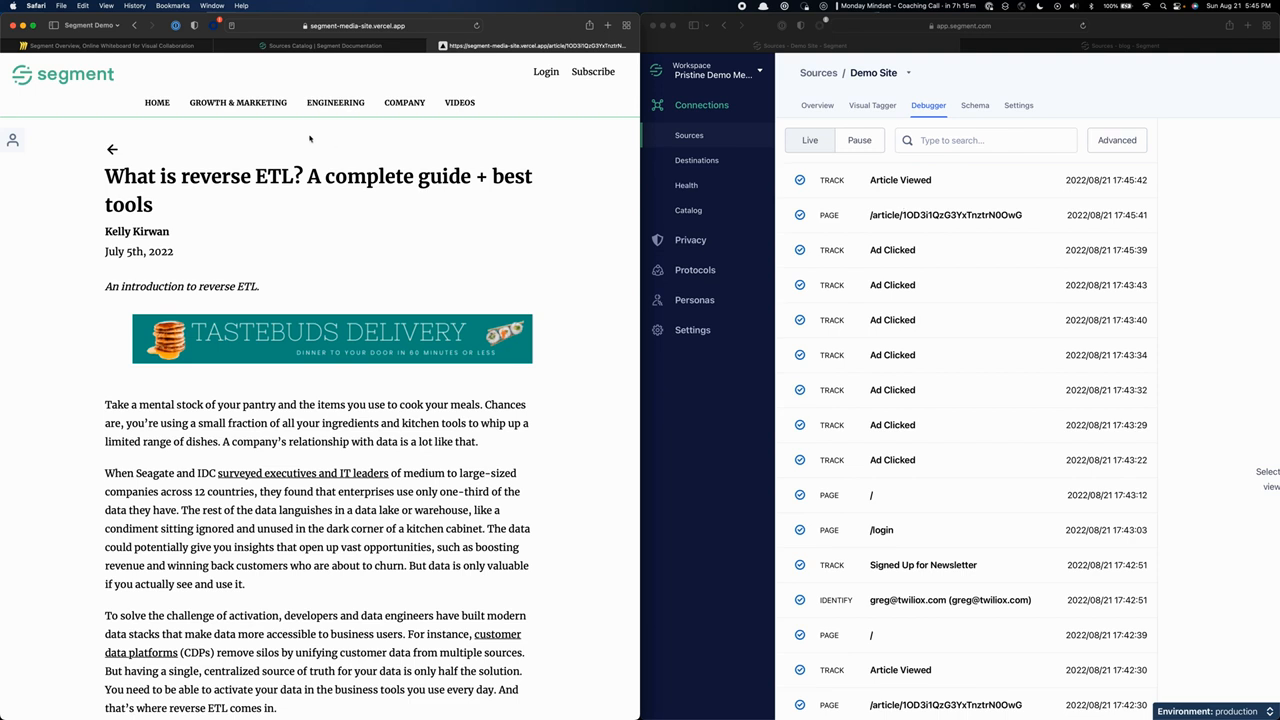
pyautogui.click(154, 108)
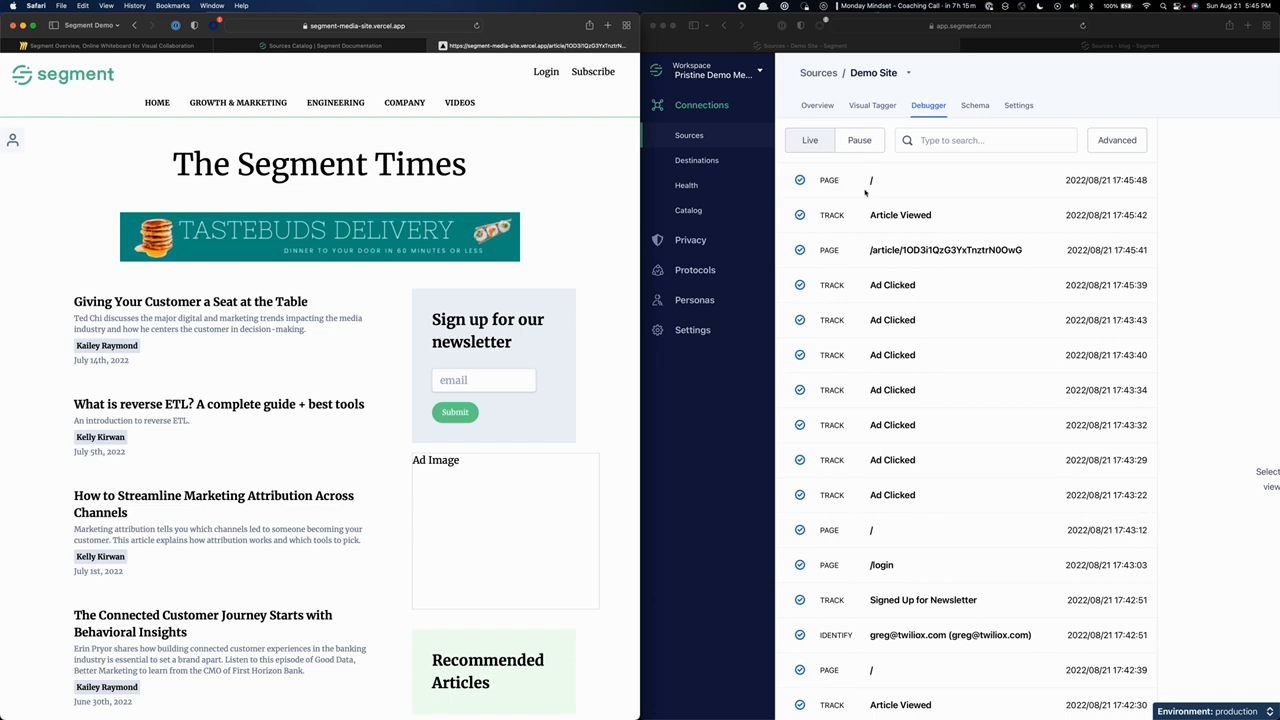
# Sign up for the site's newsletter with the visitor's email address.
pyautogui.click(472, 380)
pyautogui.press('super+v')
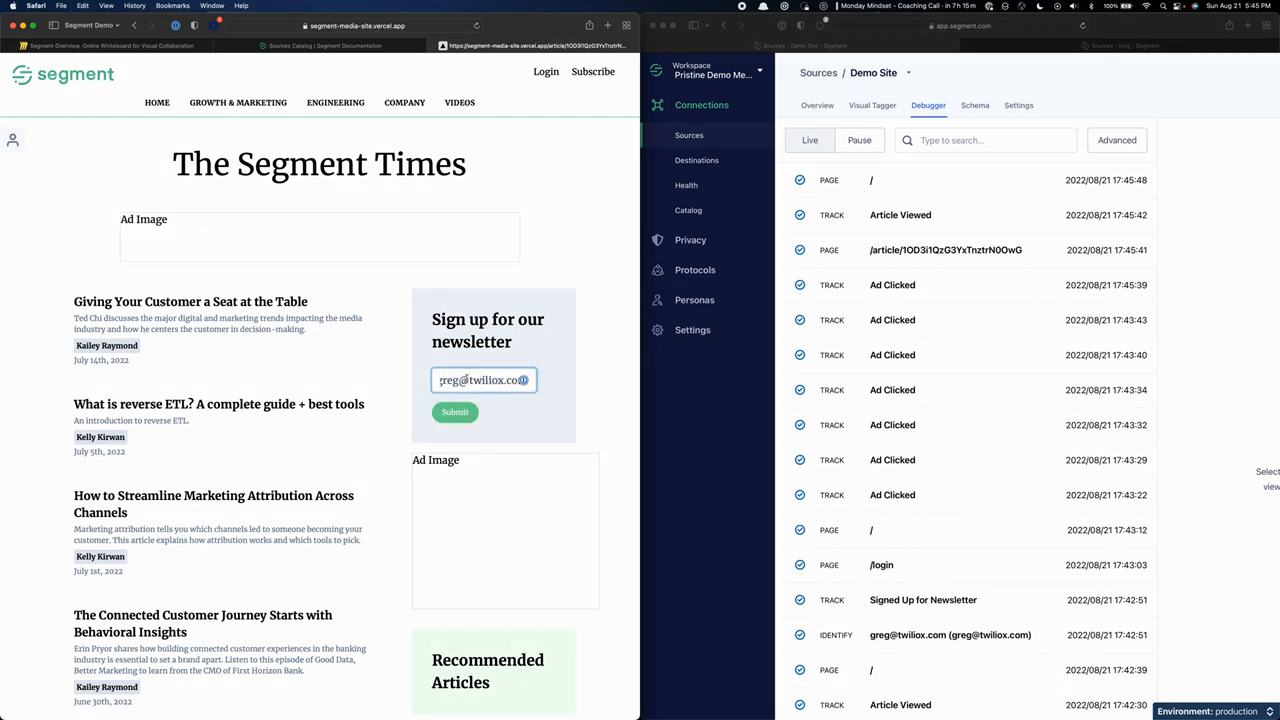
pyautogui.scroll(-1, 463, 380)
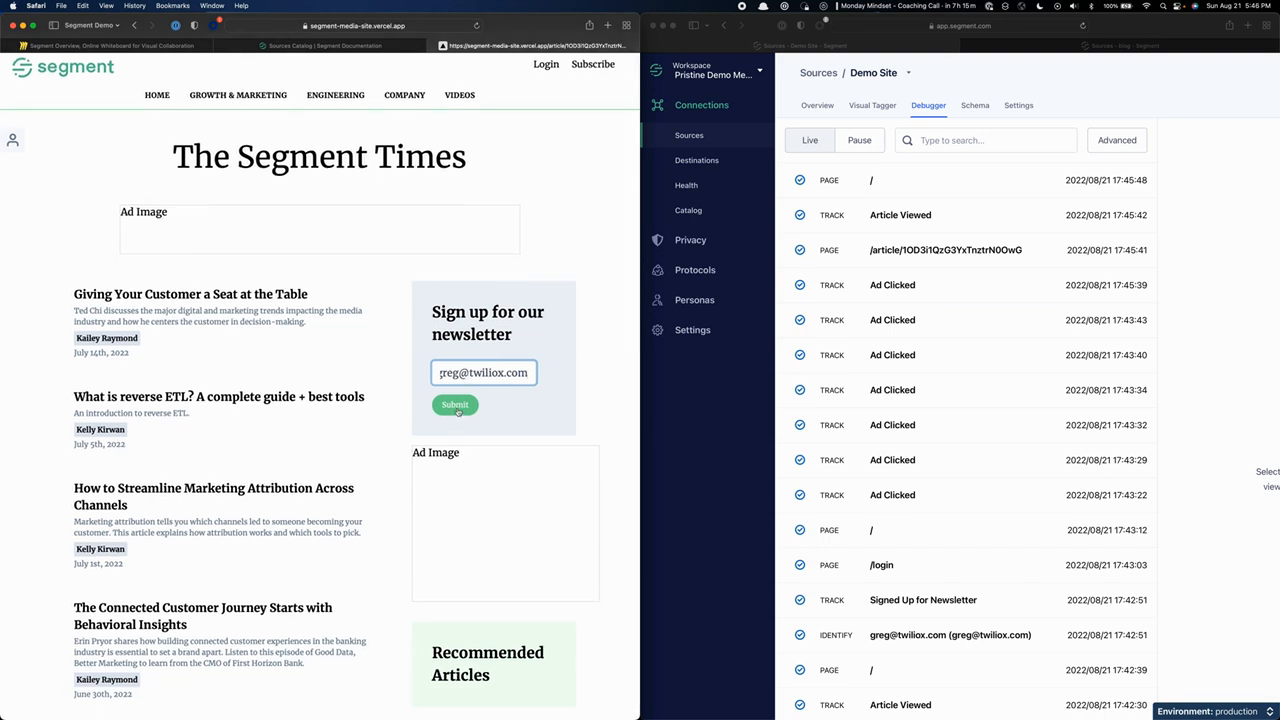
pyautogui.click(456, 406)
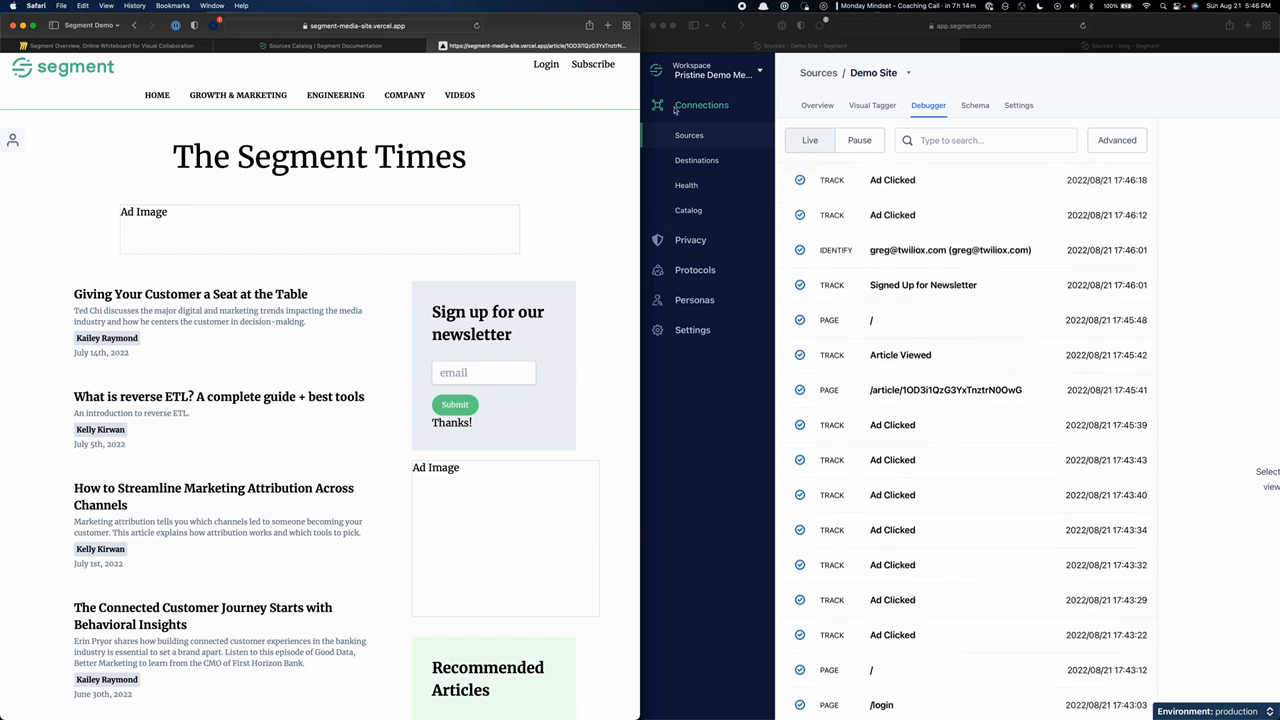
# Log in to the demo site with the visitor's email and the account password, declining to save the login.
pyautogui.click(547, 64)
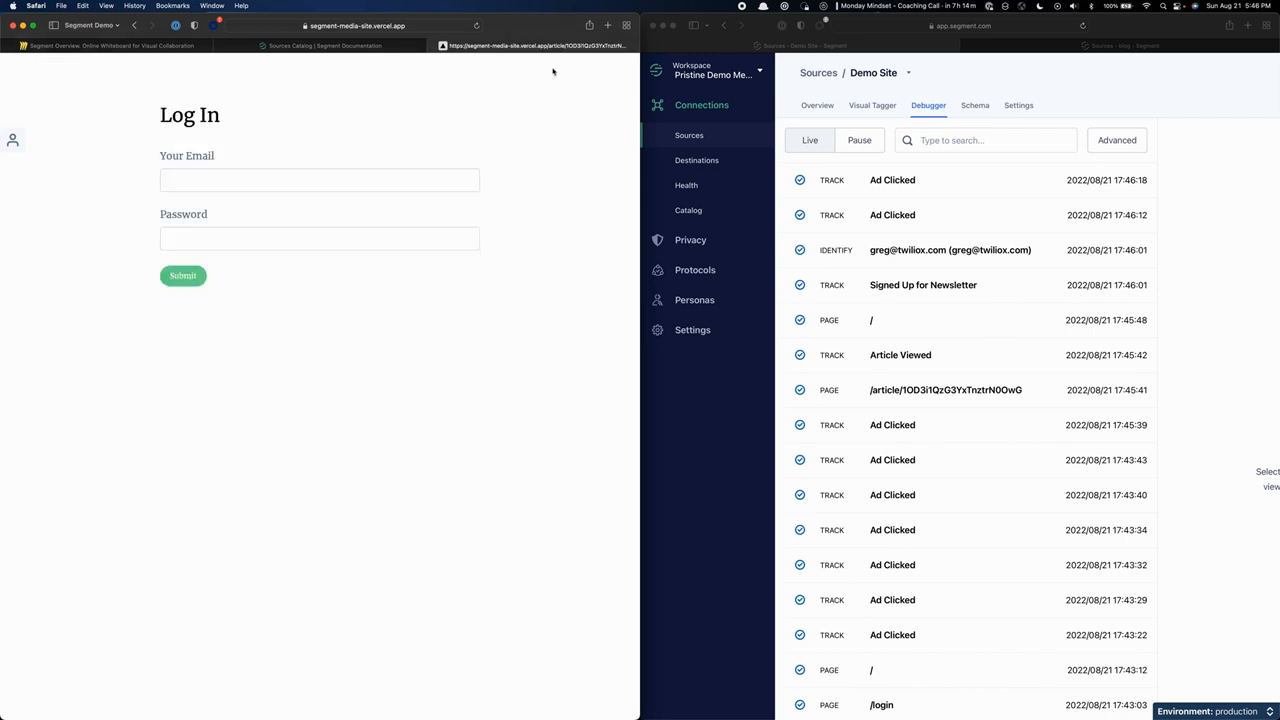
pyautogui.click(281, 190)
pyautogui.press('super+v')
pyautogui.click(274, 229)
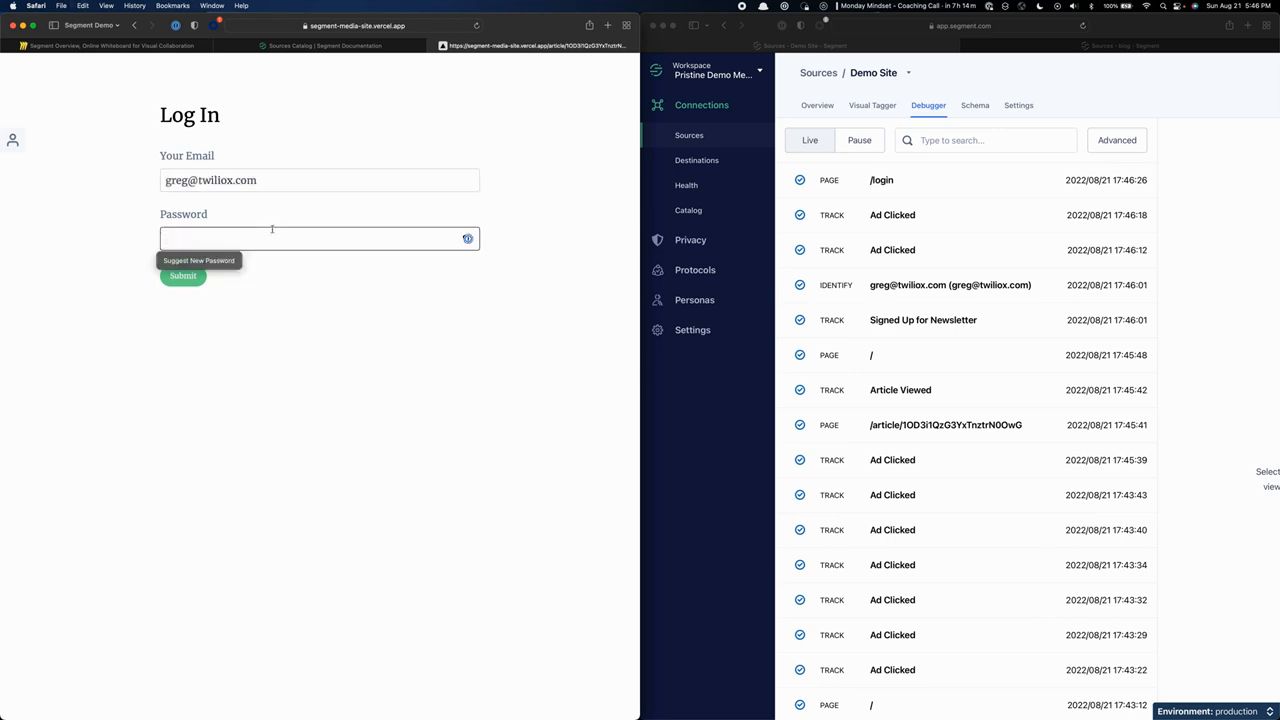
pyautogui.write('passwo')
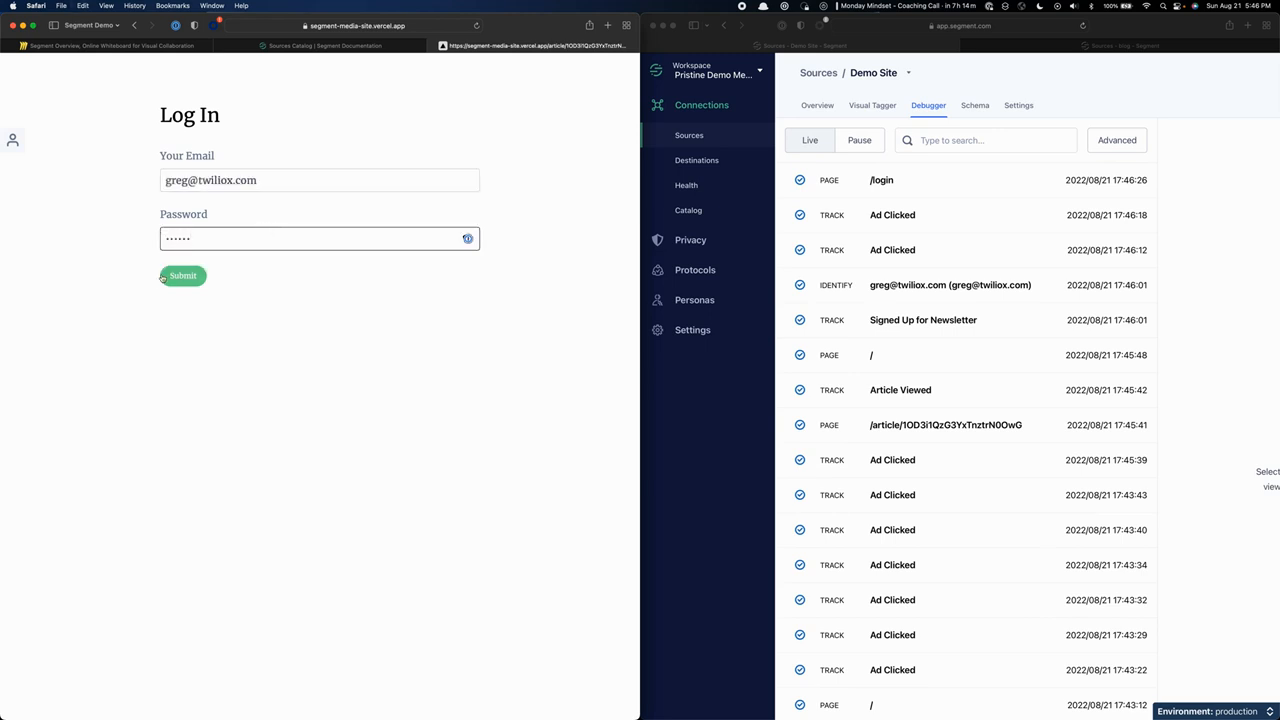
pyautogui.click(183, 276)
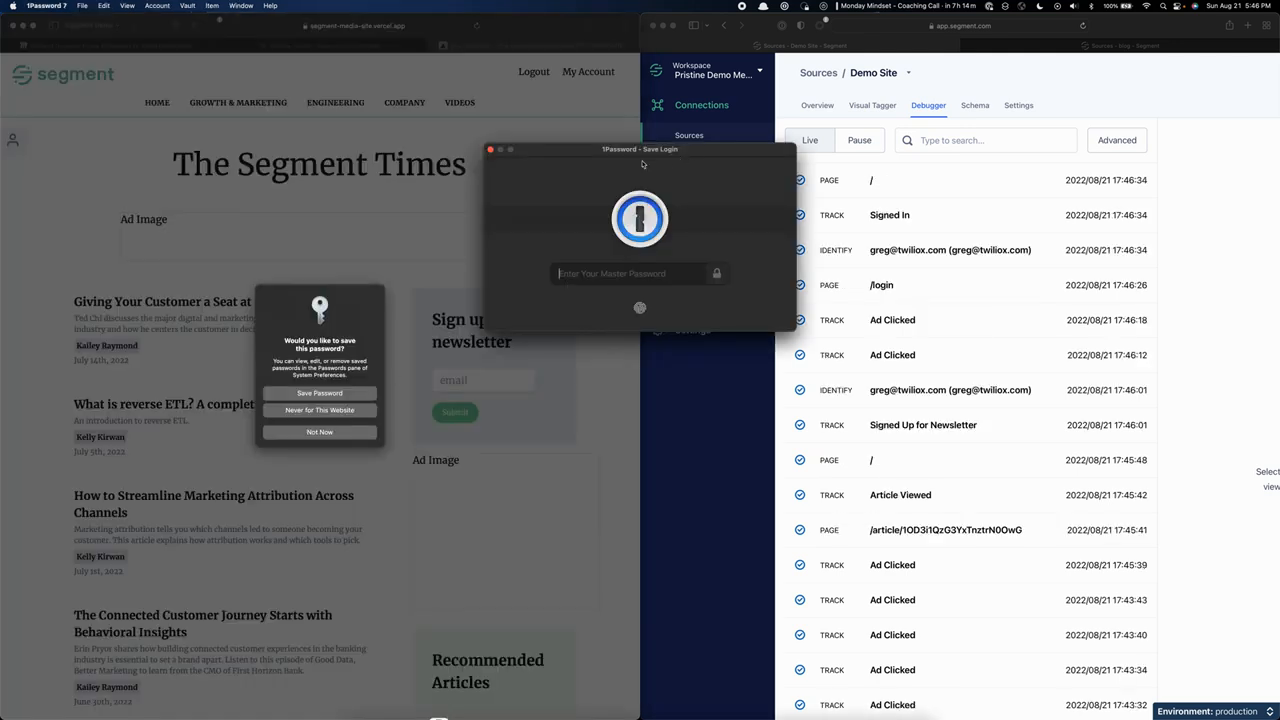
pyautogui.click(490, 150)
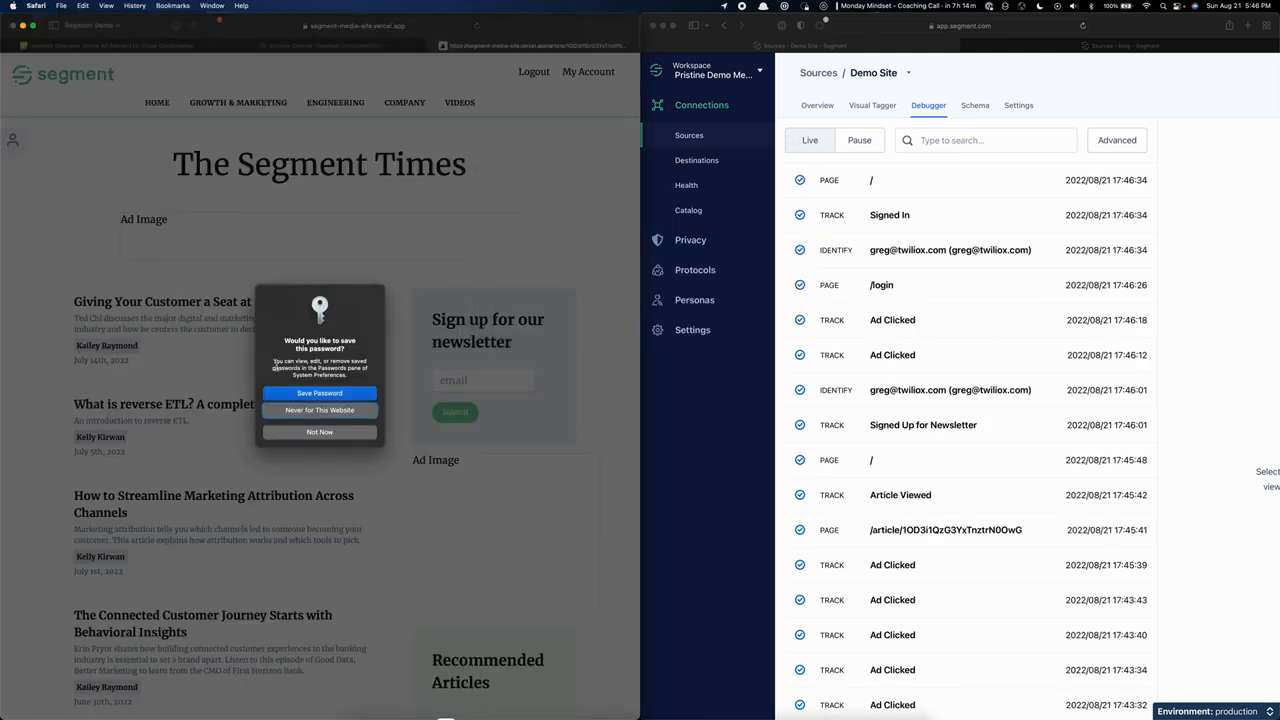
pyautogui.click(302, 434)
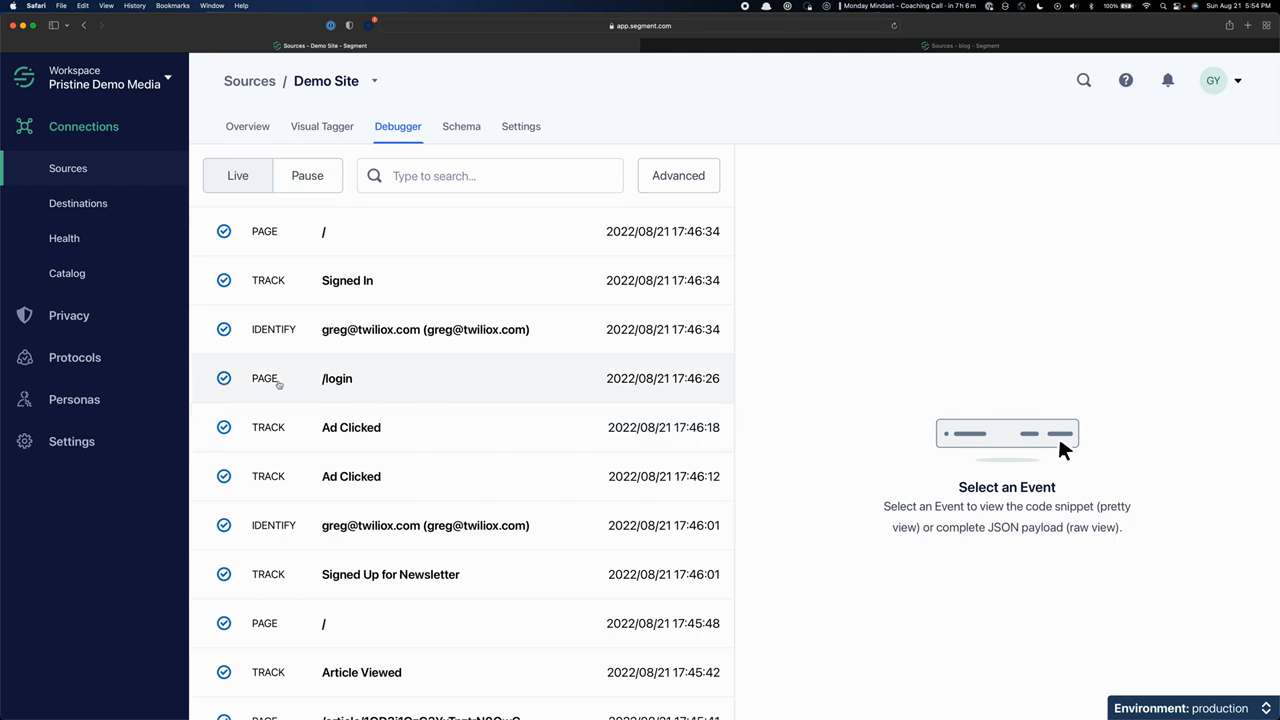
# Examine the /login page event's properties in the Pretty view and its full payload in the Raw view.
pyautogui.click(371, 388)
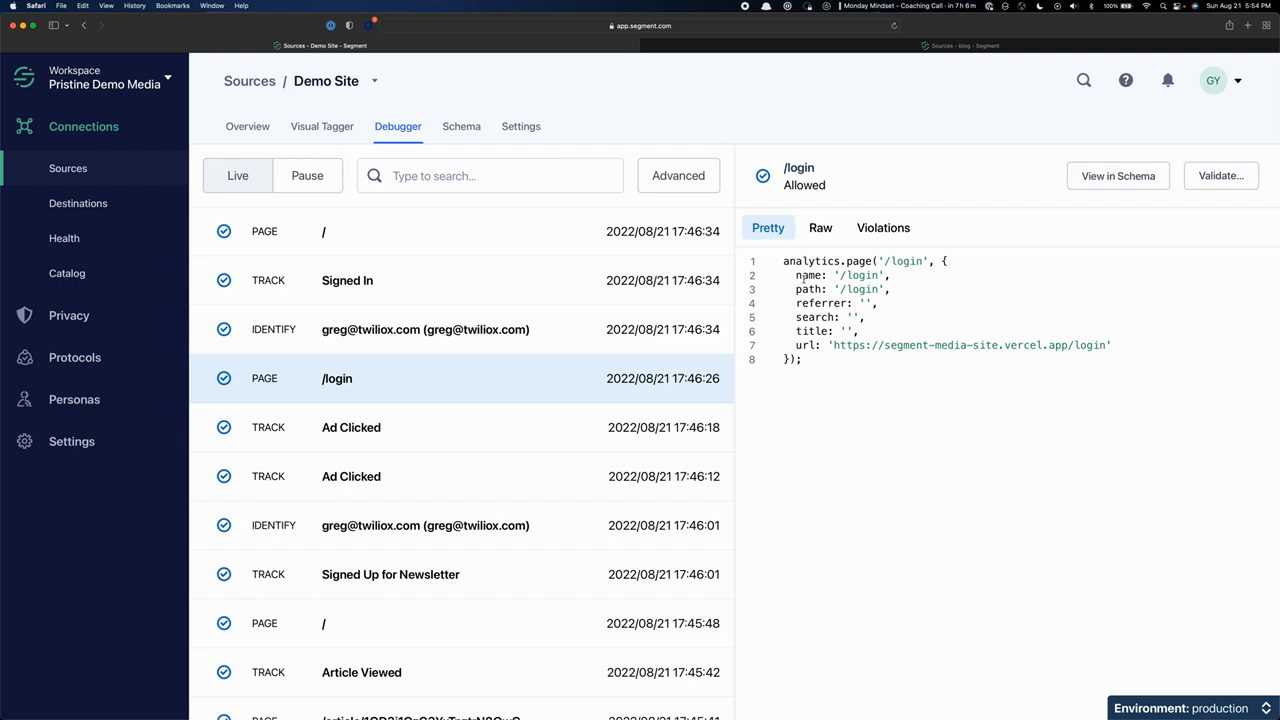
pyautogui.moveTo(783, 261); pyautogui.dragTo(789, 363)
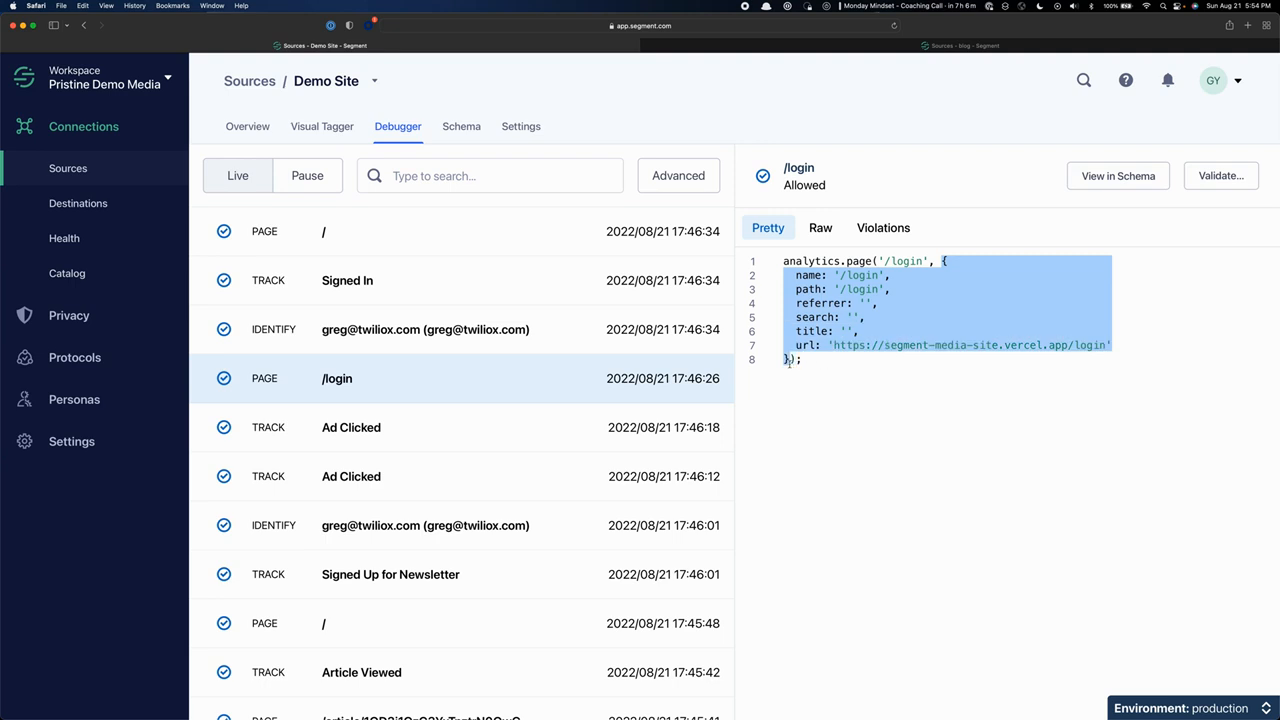
pyautogui.click(872, 321)
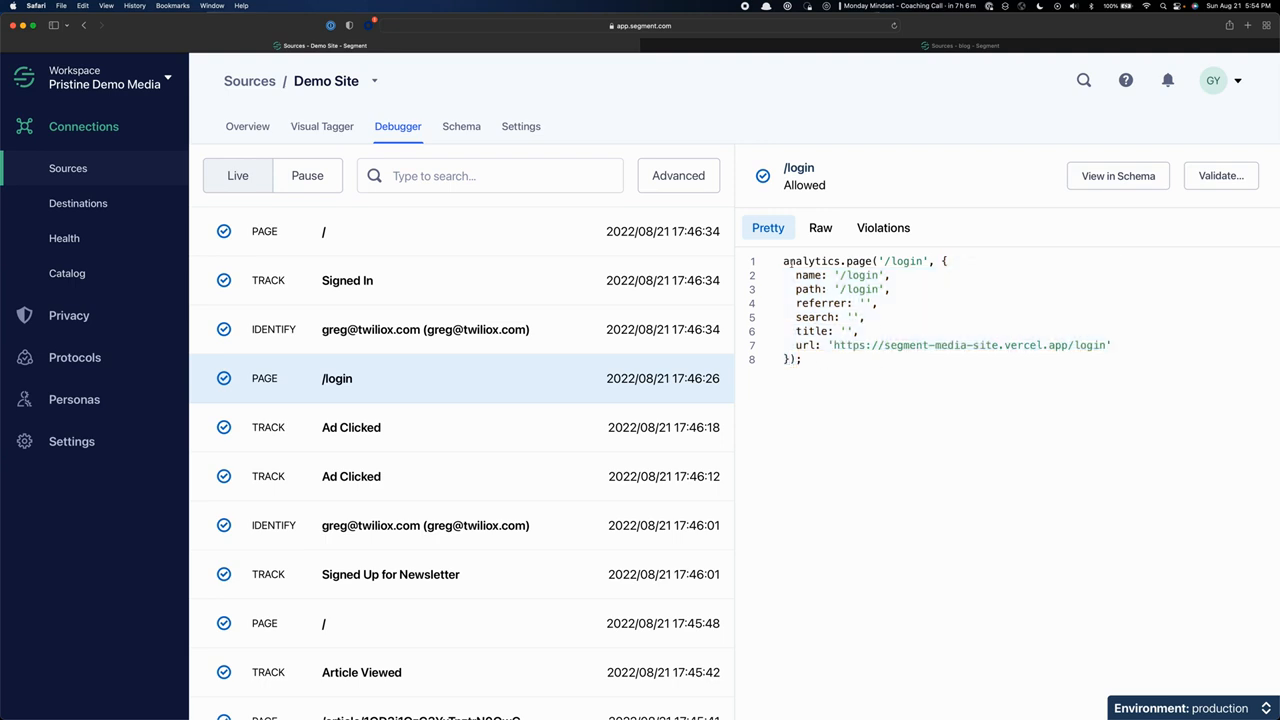
pyautogui.moveTo(879, 261); pyautogui.dragTo(790, 362)
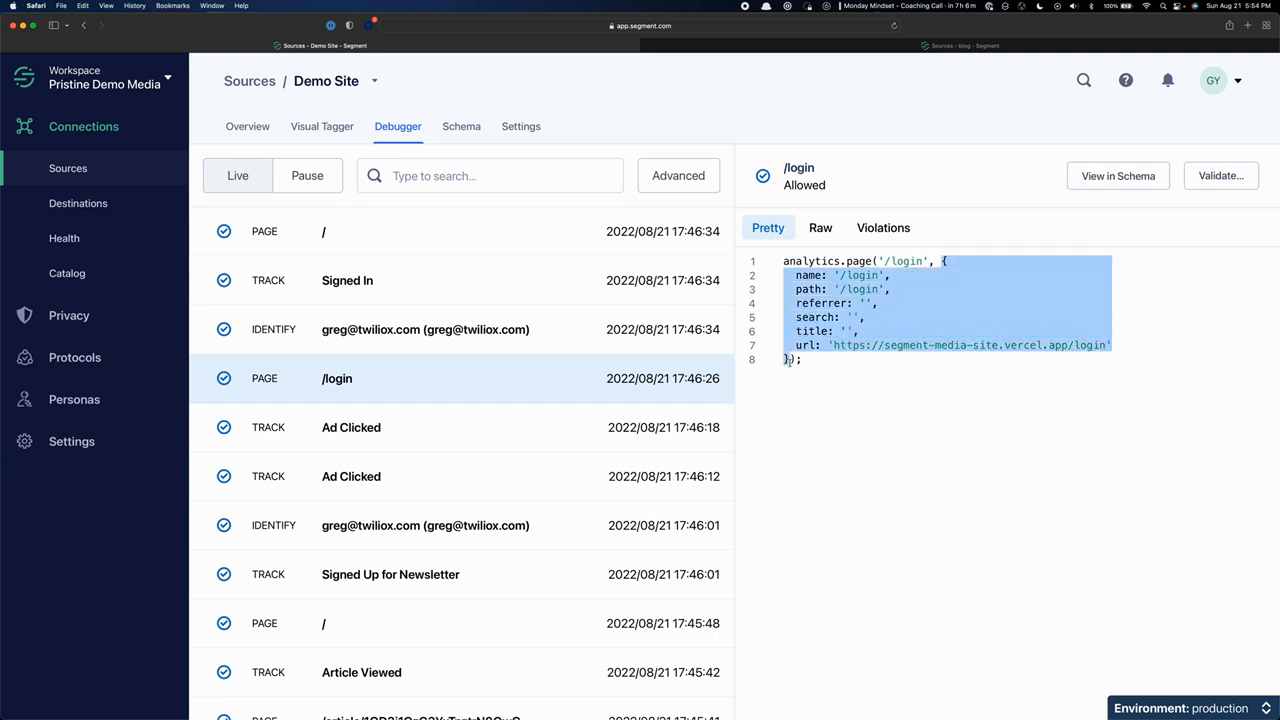
pyautogui.click(828, 278)
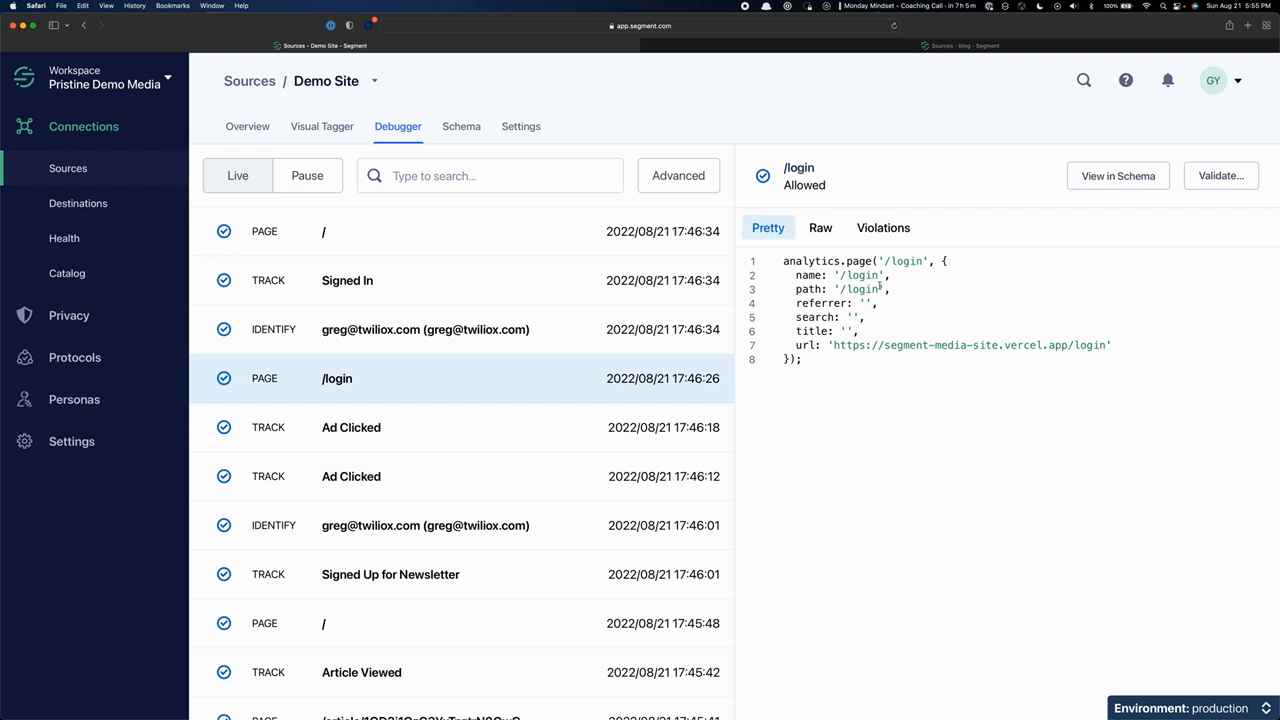
pyautogui.click(820, 228)
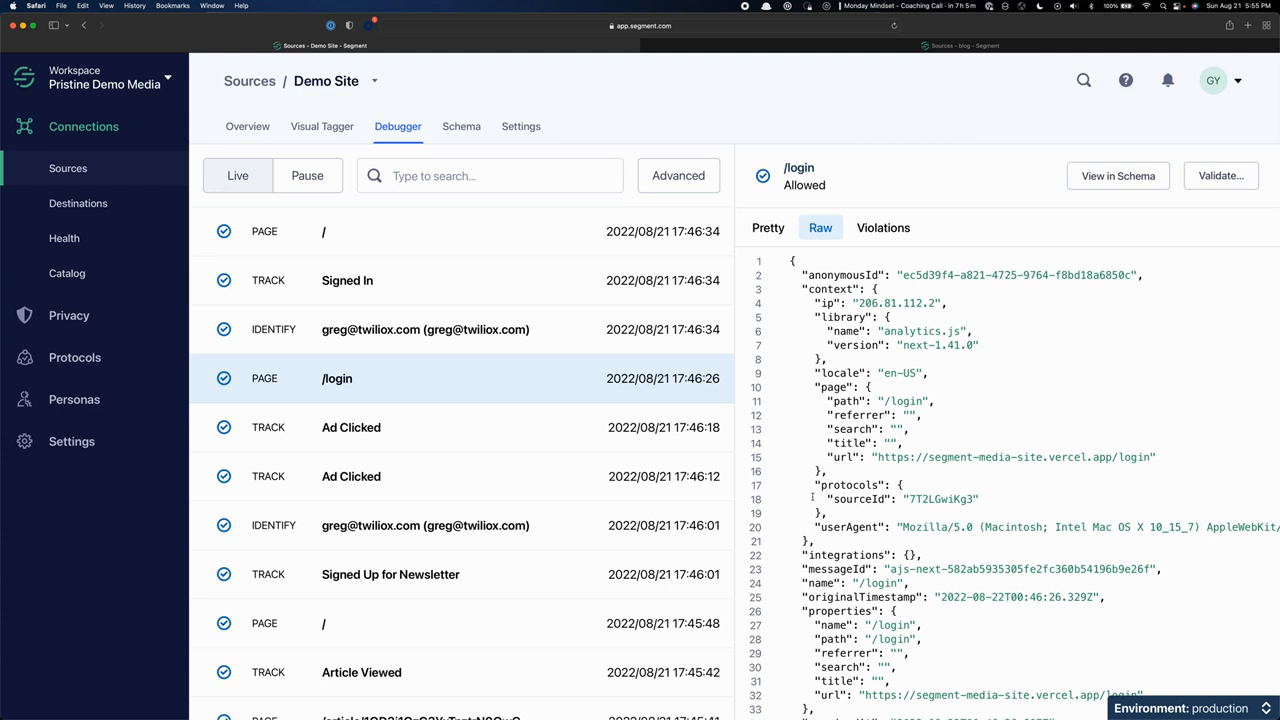
pyautogui.scroll(-2, 812, 497)
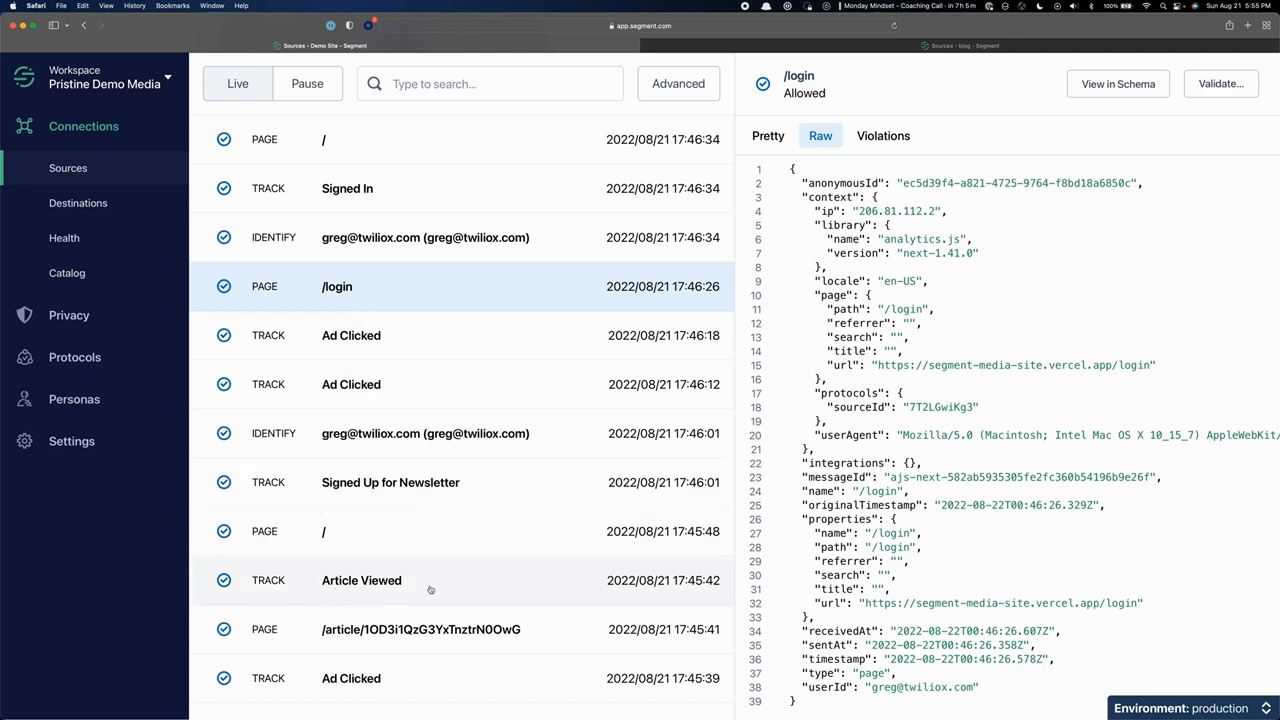
# Examine the Article Viewed track event in the Pretty view, highlighting its properties and the article category.
pyautogui.click(285, 592)
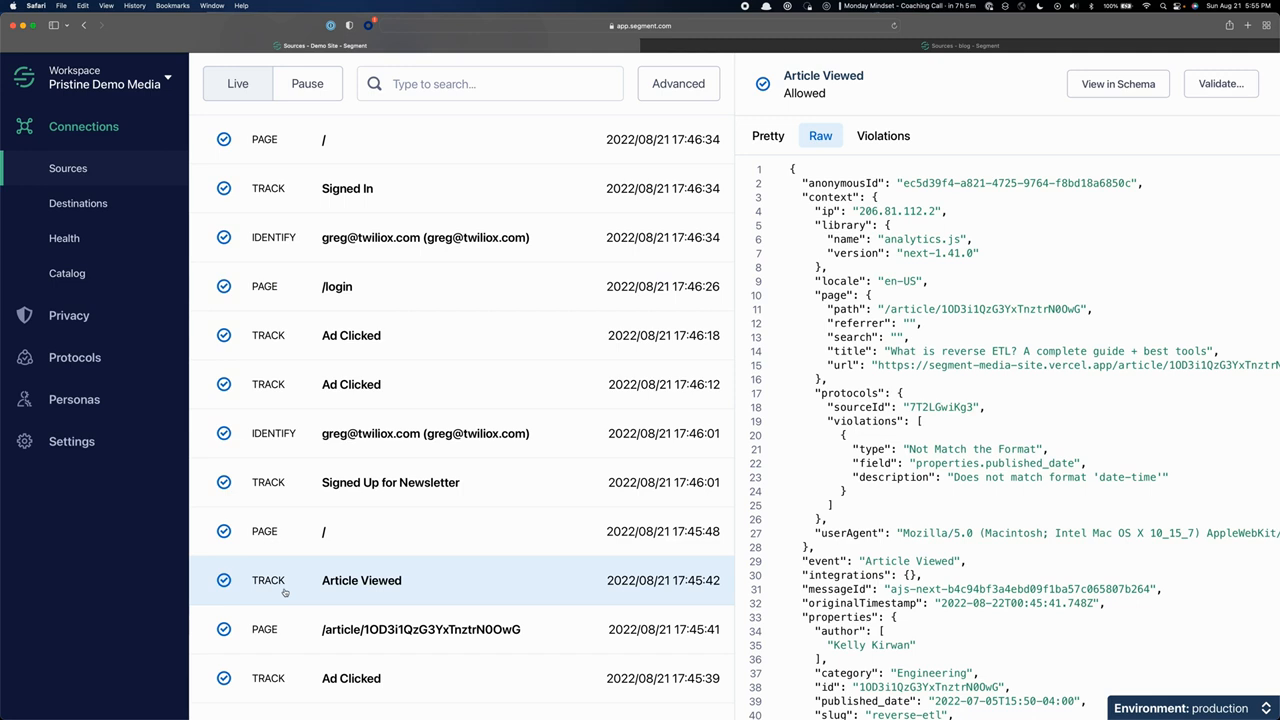
pyautogui.click(762, 140)
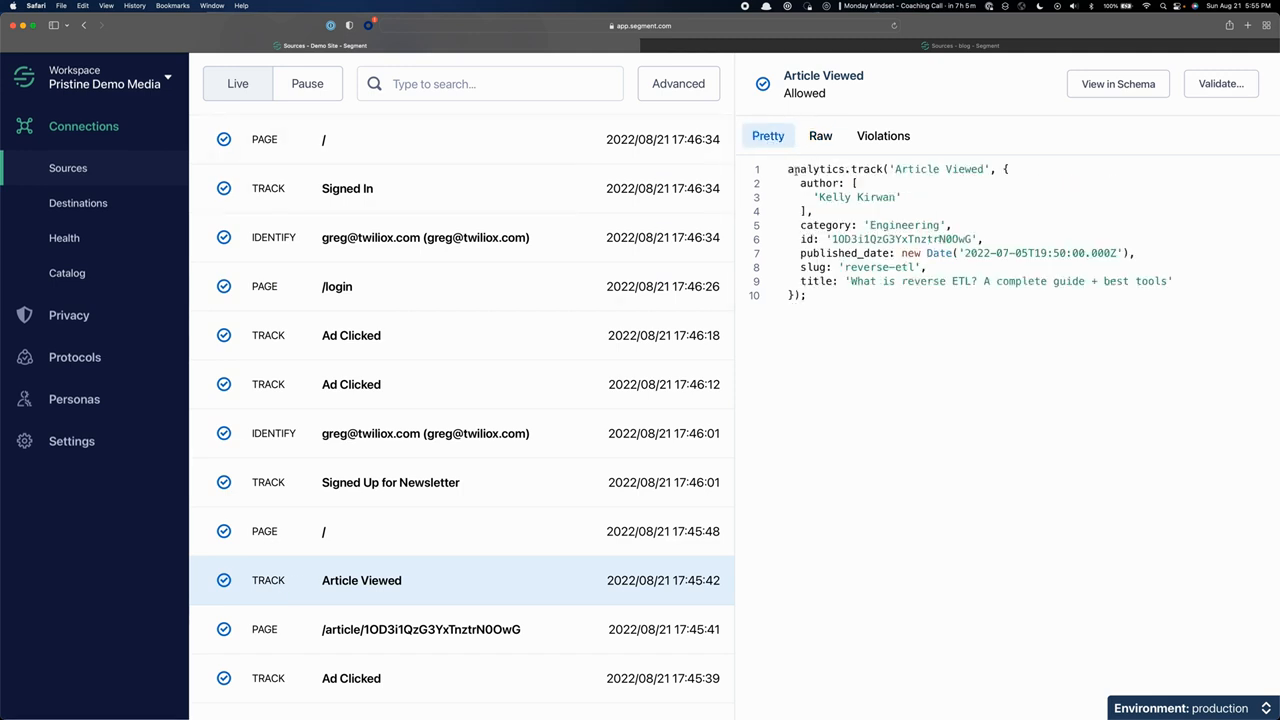
pyautogui.moveTo(788, 169); pyautogui.dragTo(791, 298)
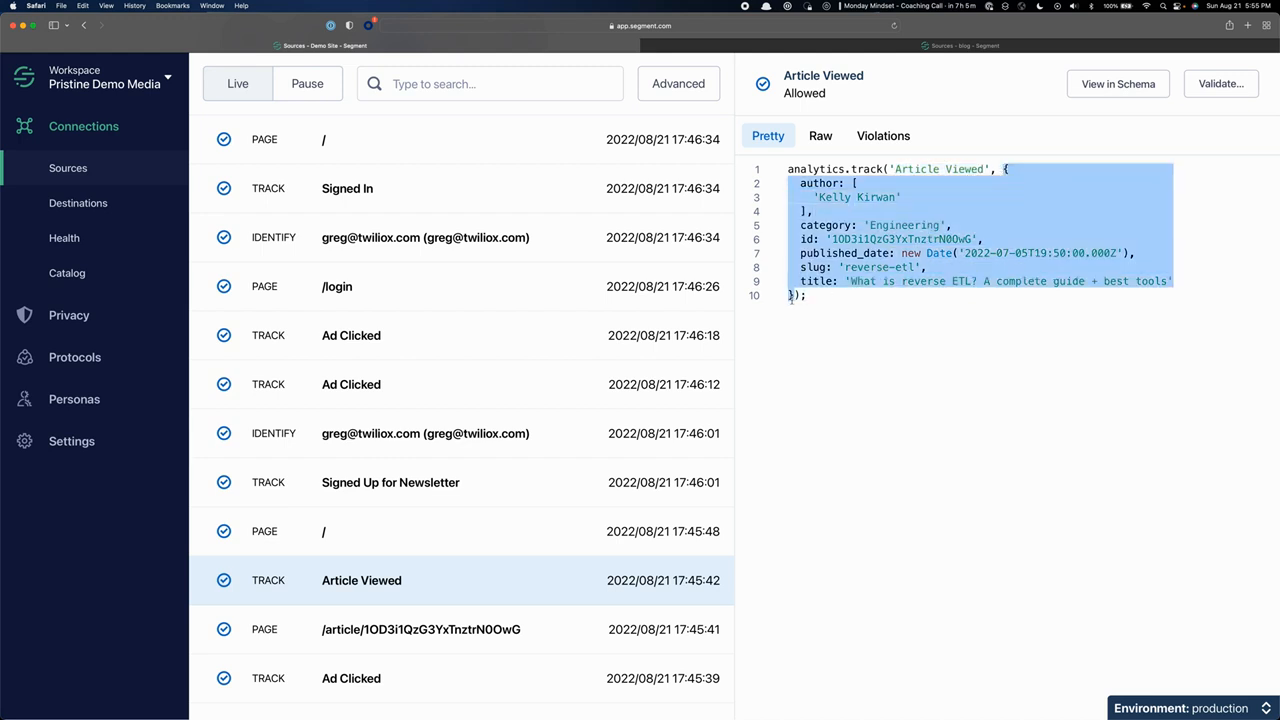
pyautogui.click(863, 319)
pyautogui.moveTo(888, 169); pyautogui.dragTo(794, 295)
pyautogui.click(961, 205)
pyautogui.click(821, 225)
pyautogui.moveTo(821, 225); pyautogui.dragTo(892, 225)
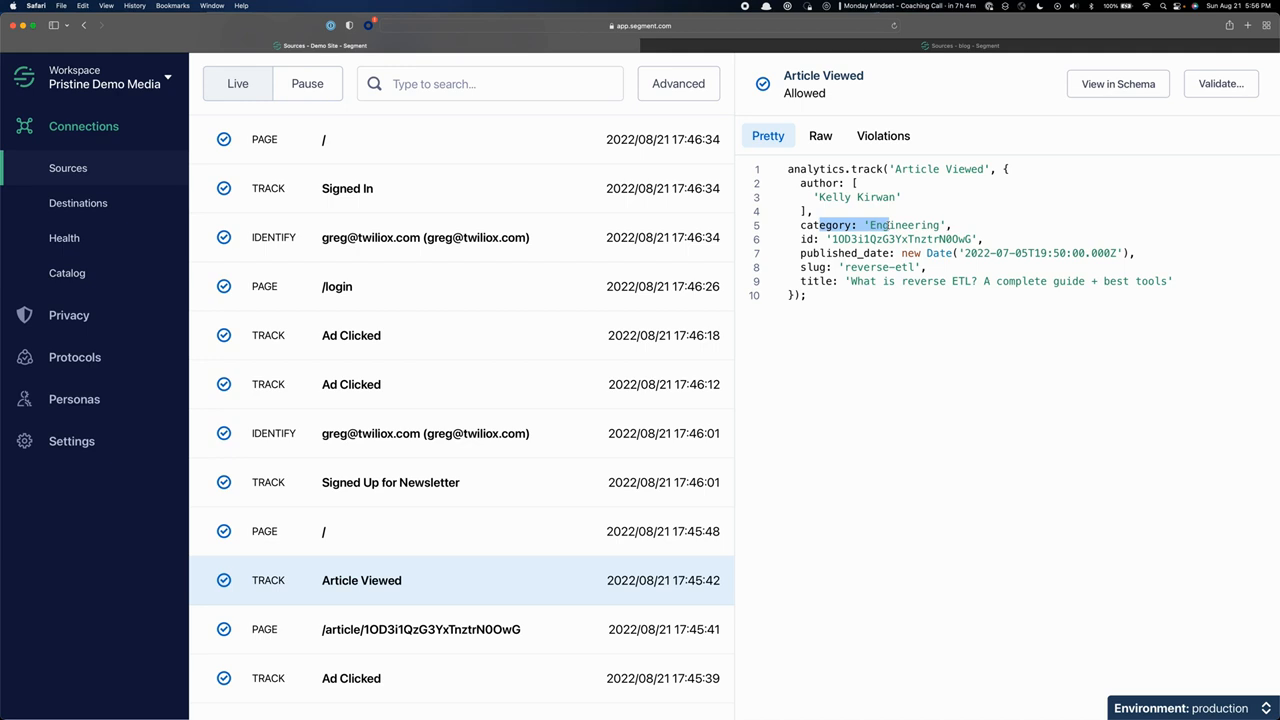
# Review the full Raw payload of the Article Viewed event.
pyautogui.click(818, 141)
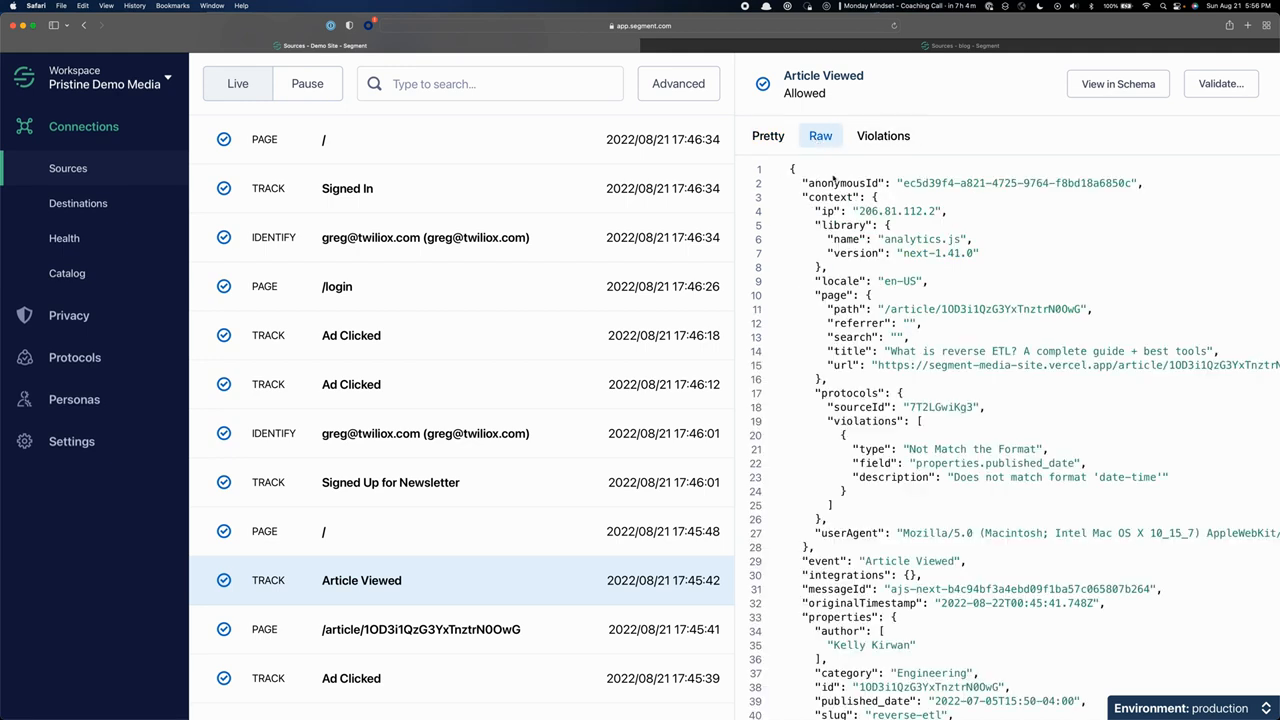
pyautogui.scroll(-5, 899, 298)
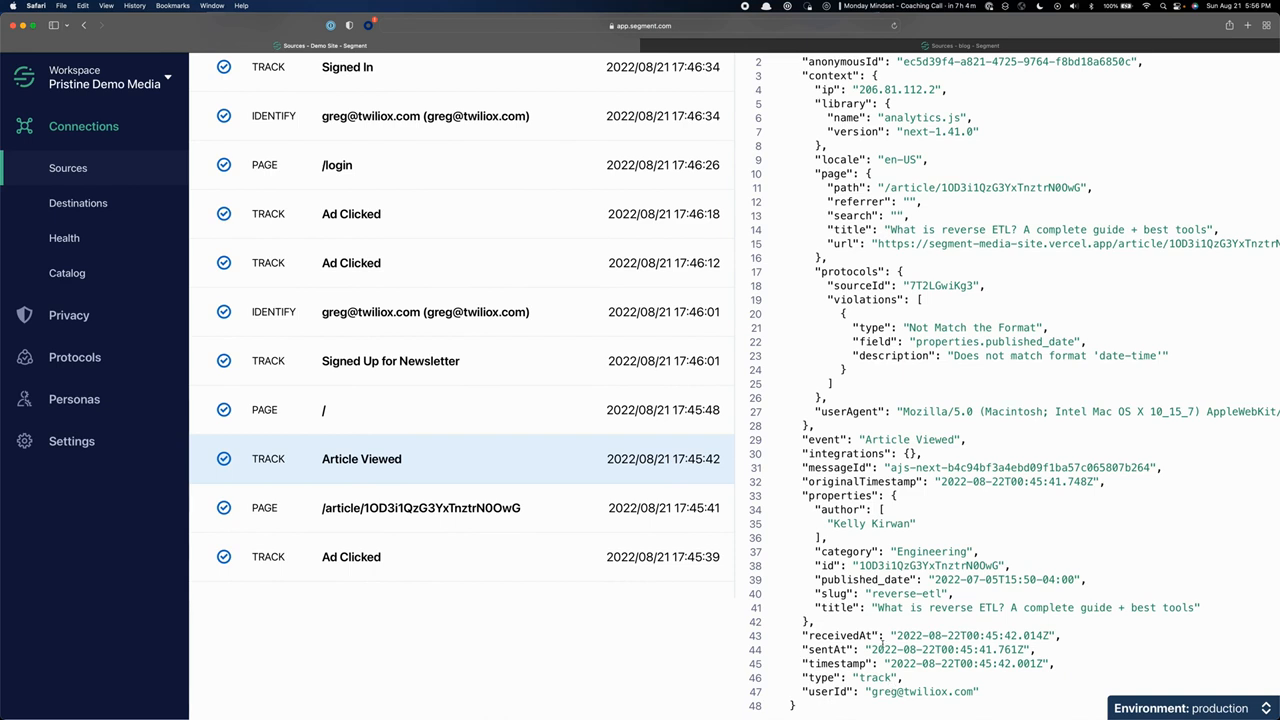
pyautogui.scroll(5, 882, 644)
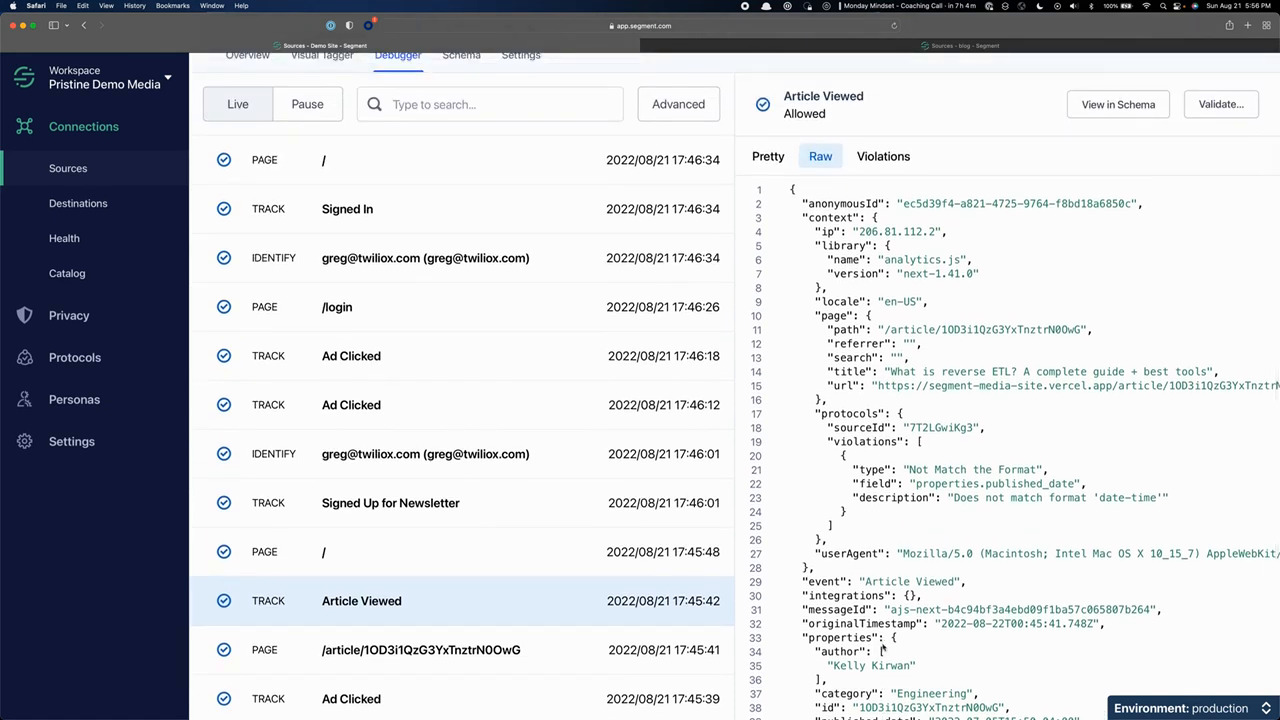
# Examine the newsletter sign-up's Identify event in the Pretty view, highlighting its email and newsletter traits.
pyautogui.click(352, 470)
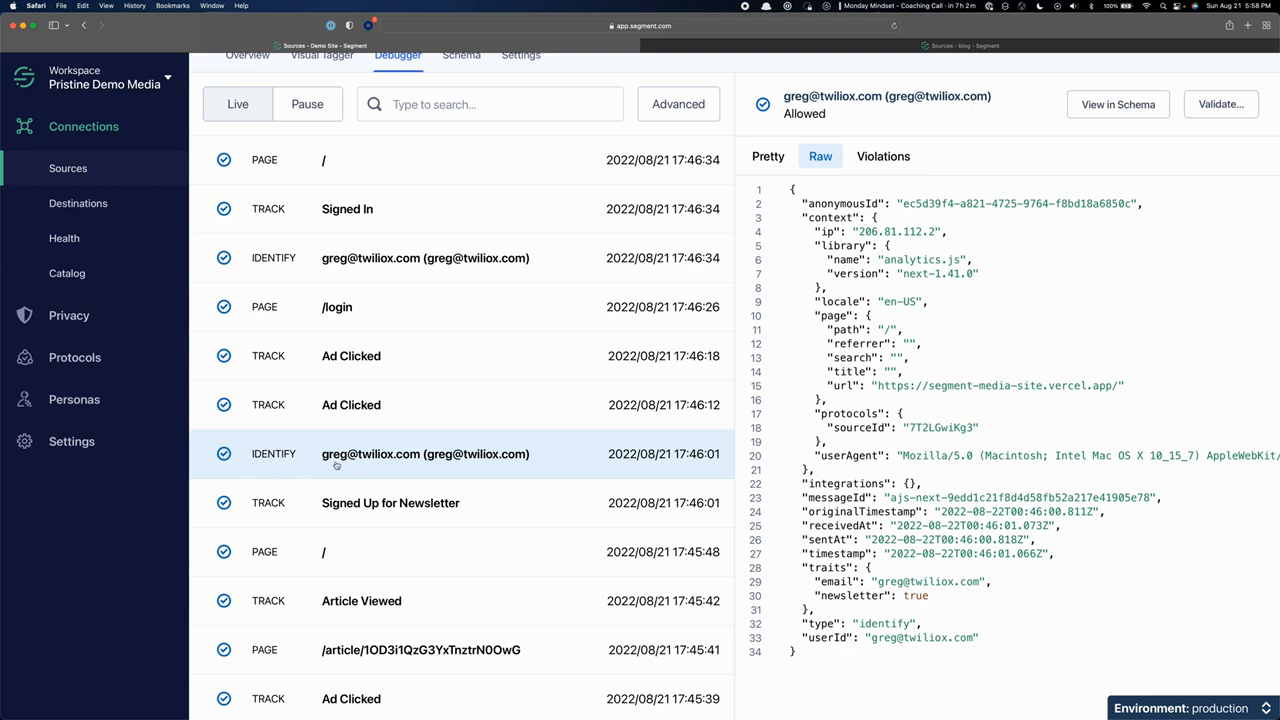
pyautogui.click(316, 464)
pyautogui.click(486, 470)
pyautogui.click(768, 158)
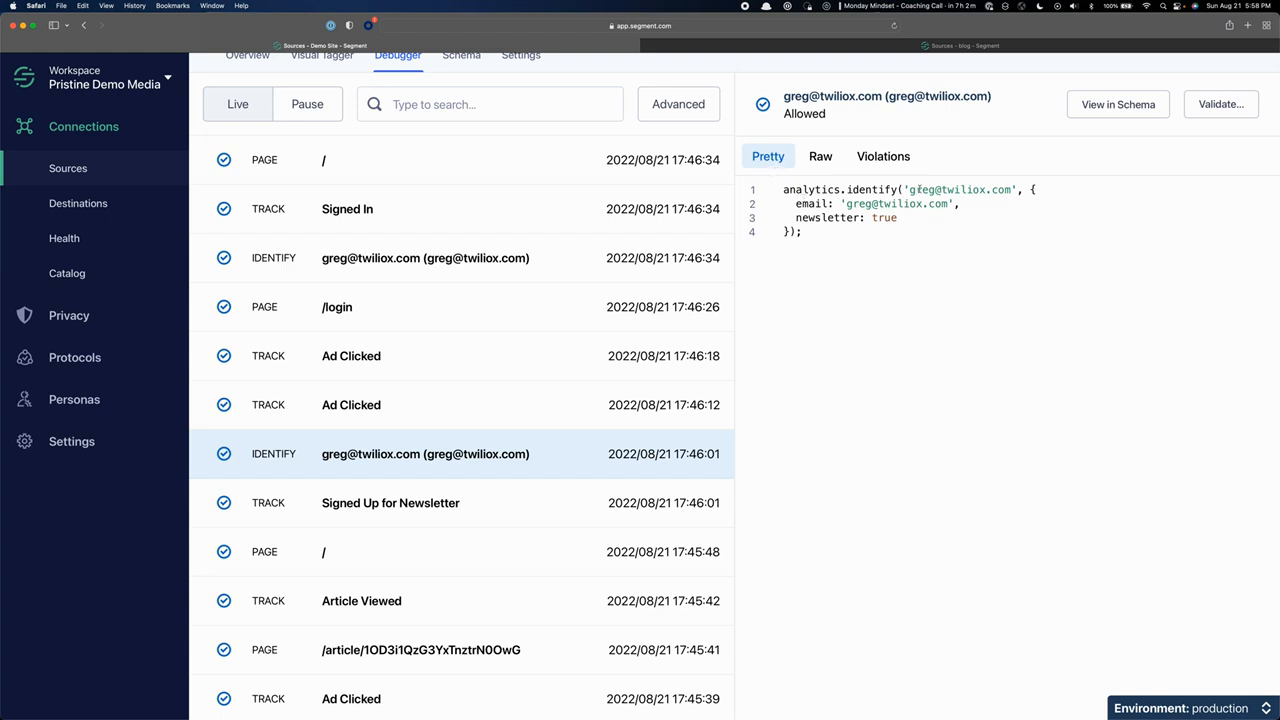
pyautogui.moveTo(783, 190); pyautogui.dragTo(792, 232)
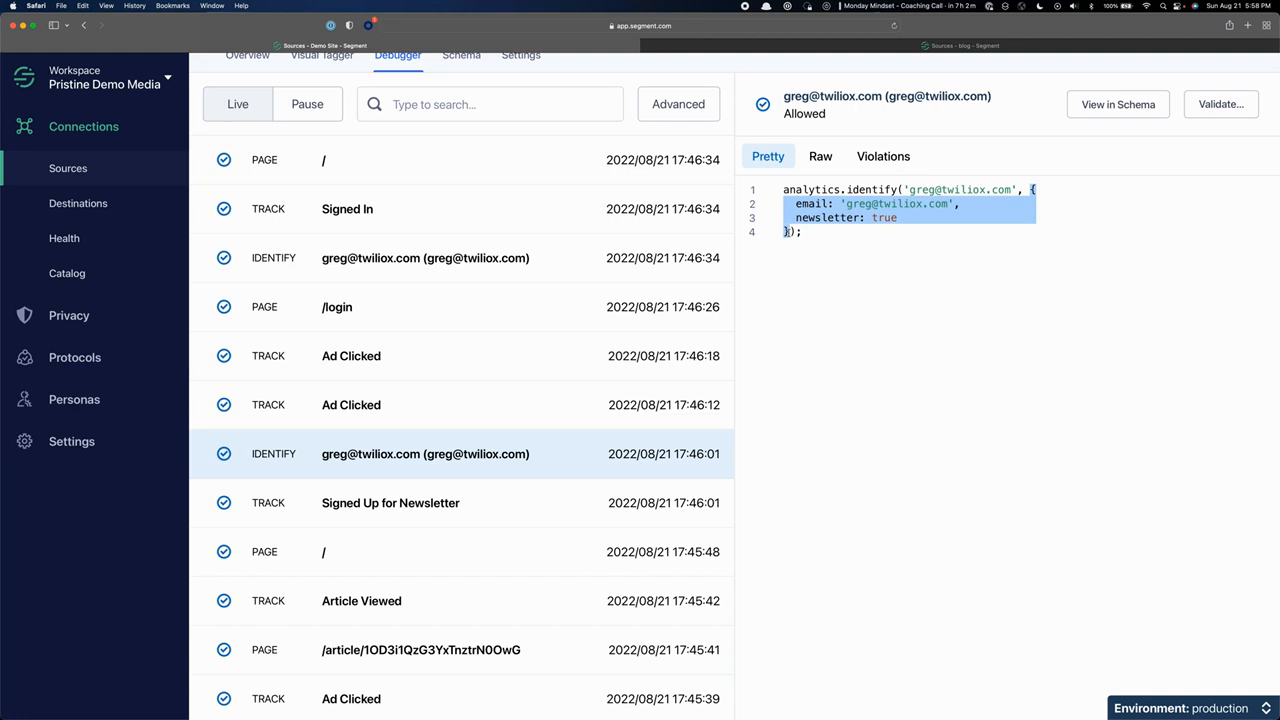
pyautogui.click(1046, 205)
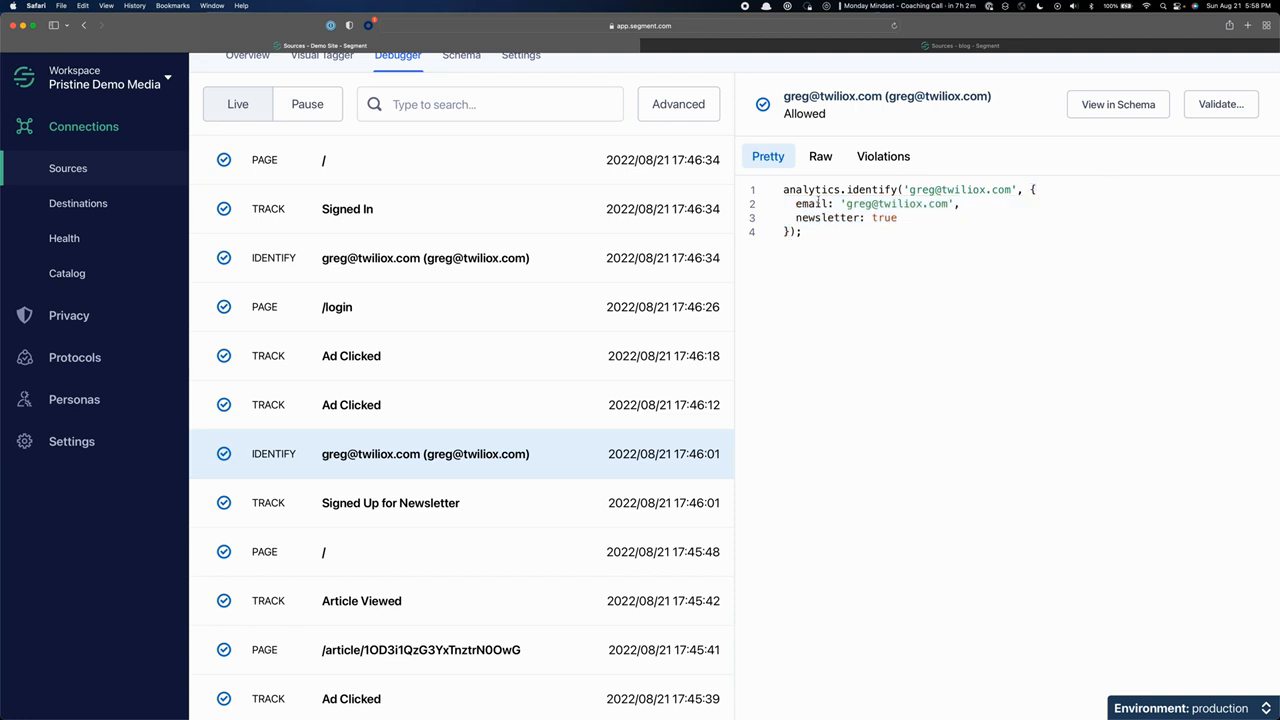
# Highlight the email trait, the newsletter trait and the whole traits object in the newsletter sign-up's Identify call.
pyautogui.moveTo(799, 204); pyautogui.dragTo(925, 204)
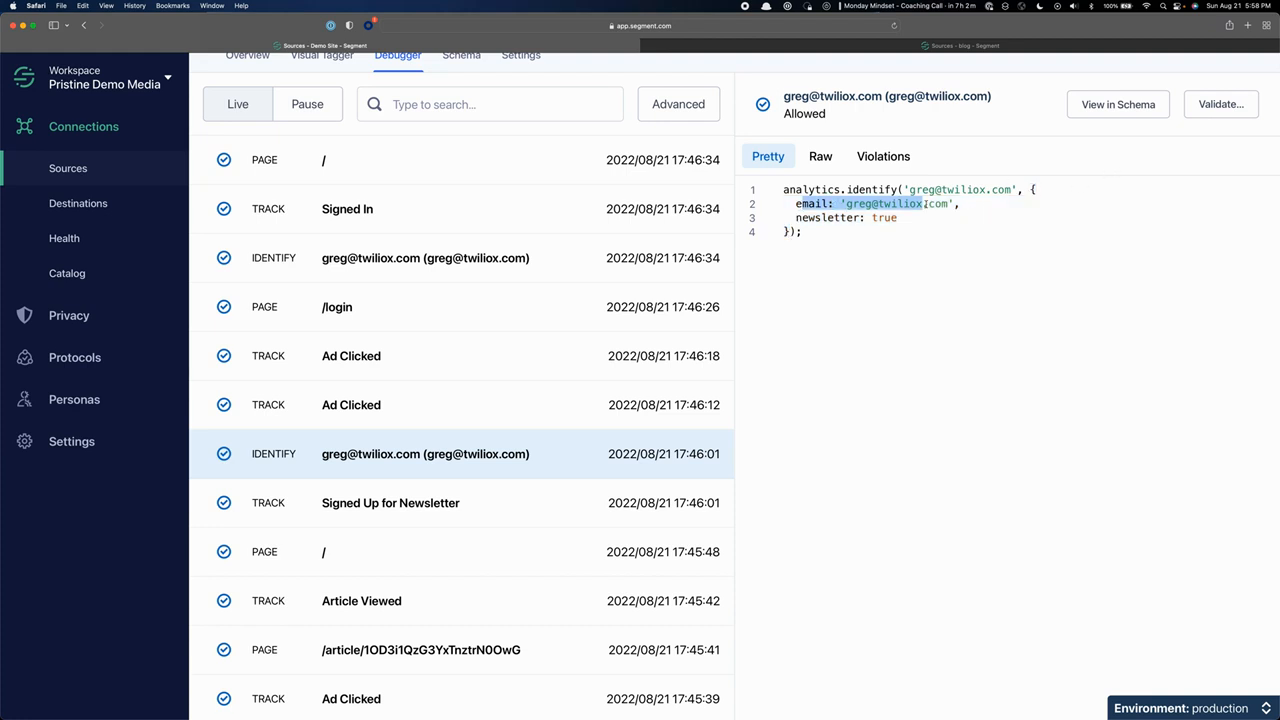
pyautogui.moveTo(802, 218); pyautogui.dragTo(903, 218)
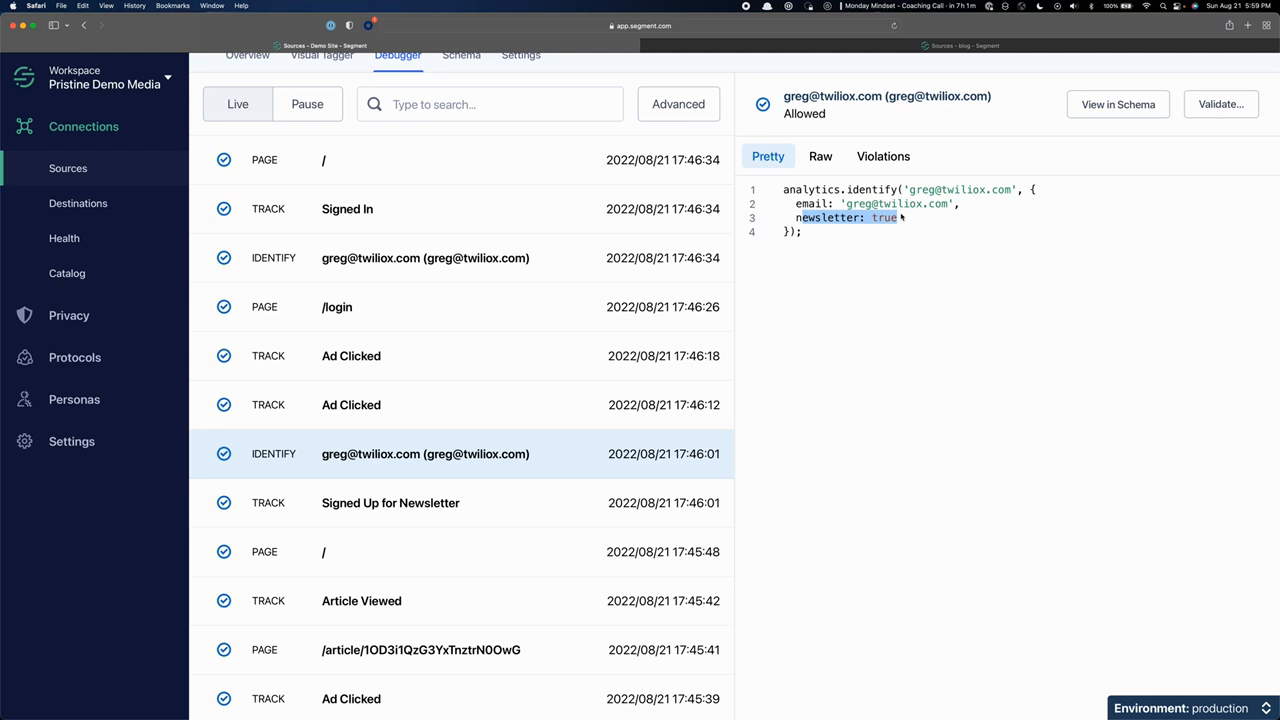
pyautogui.moveTo(1032, 189); pyautogui.dragTo(786, 233)
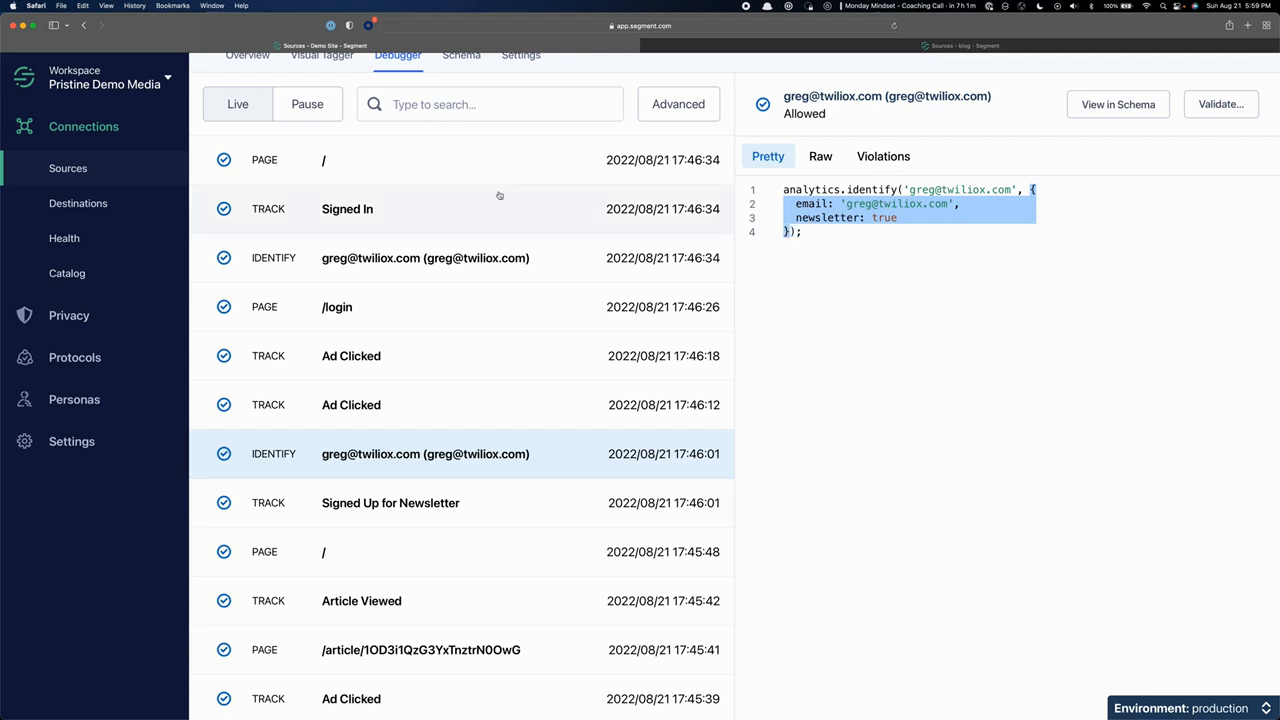
# View the Pretty payloads of the latest home page, Signed In and sign-in Identify events in the Debugger.
pyautogui.click(339, 176)
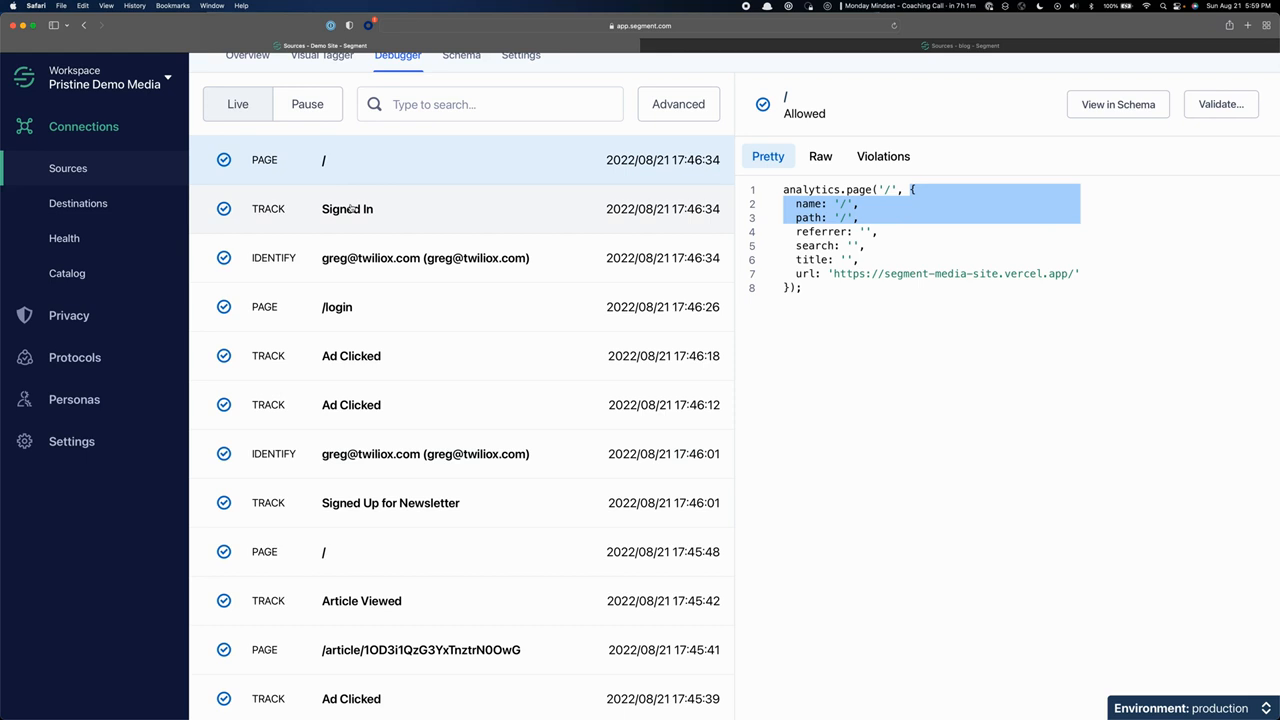
pyautogui.click(350, 209)
pyautogui.click(389, 270)
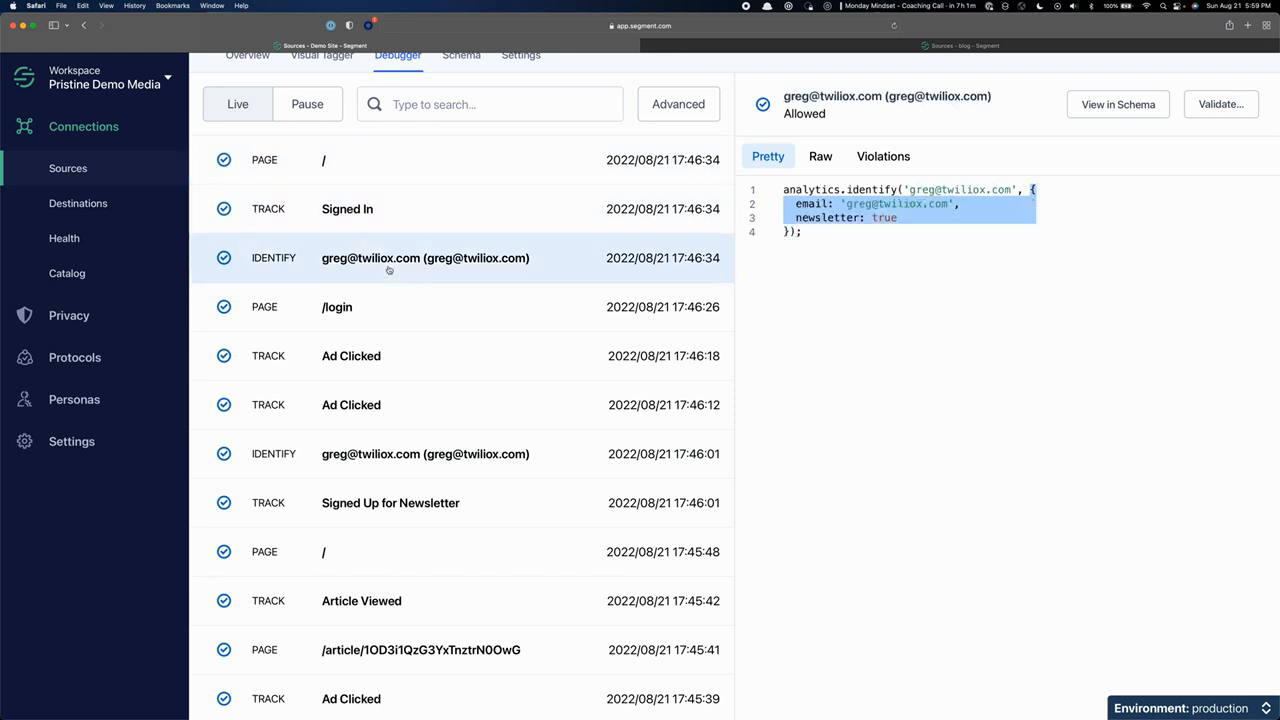
pyautogui.click(391, 172)
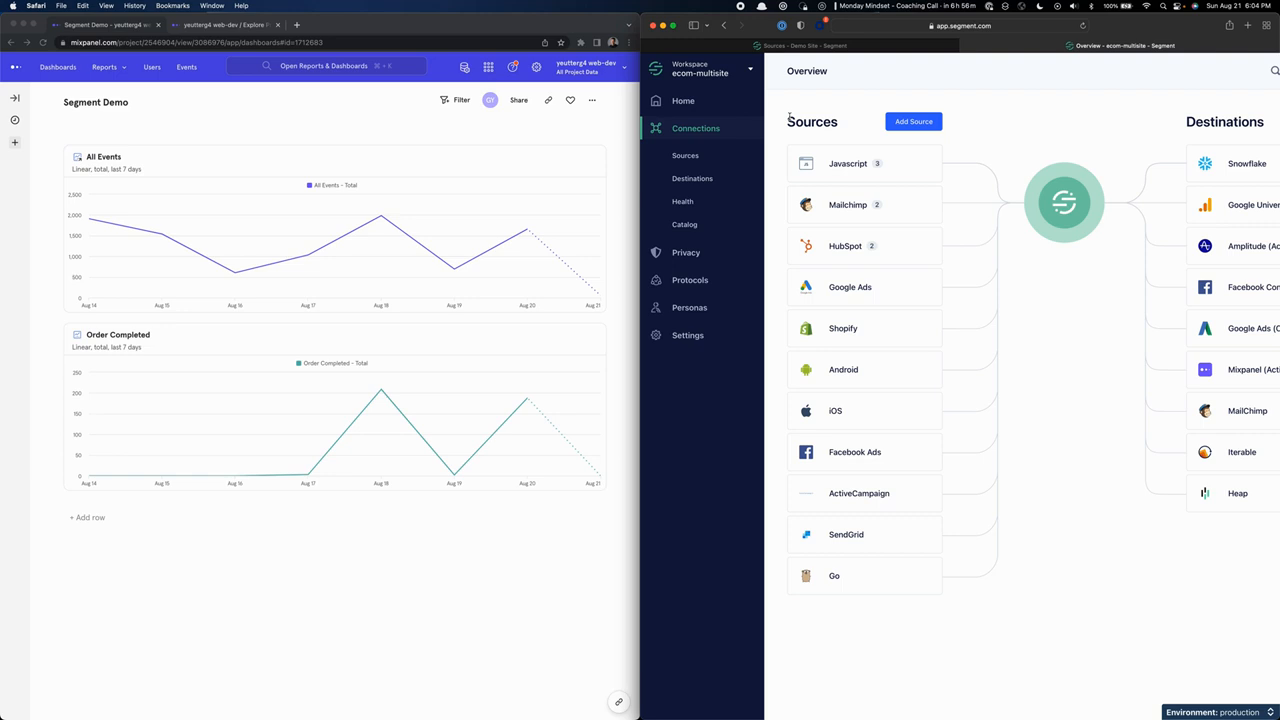
# From the ecom-multisite workspace's JavaScript sources, open the blog source and show its Debugger.
pyautogui.hscroll(2, 803, 115)
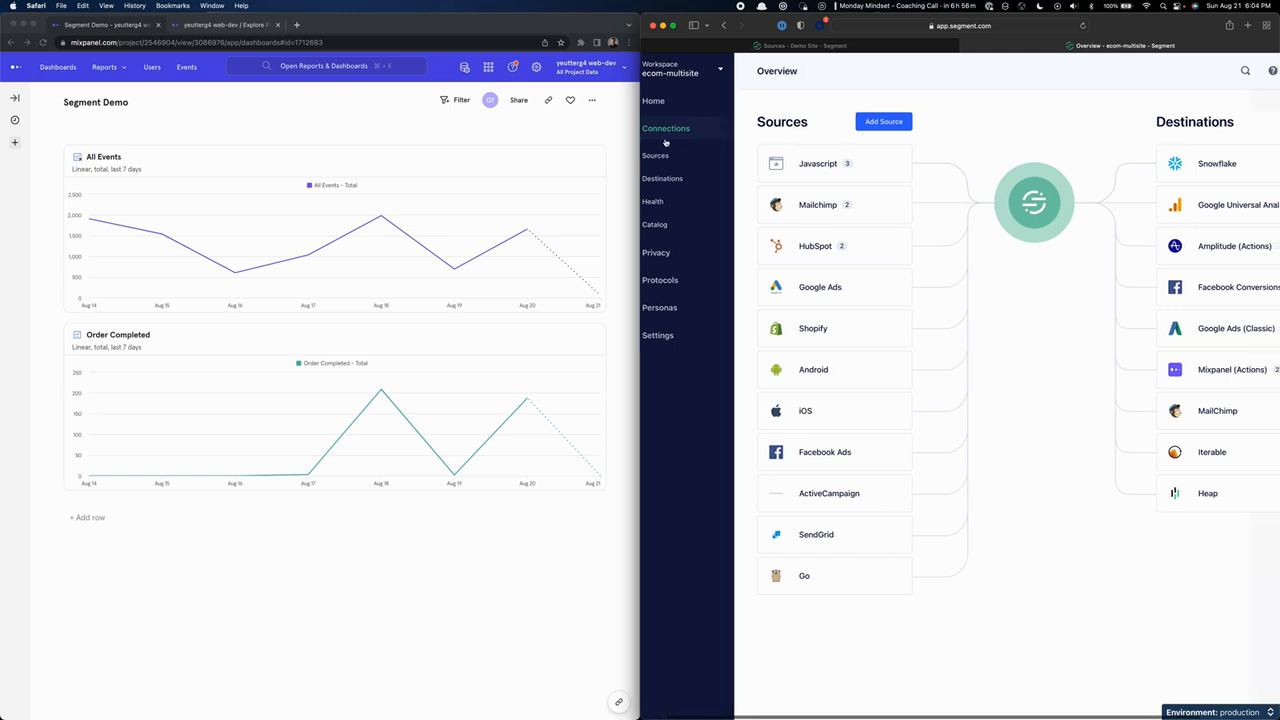
pyautogui.hscroll(3, 950, 175)
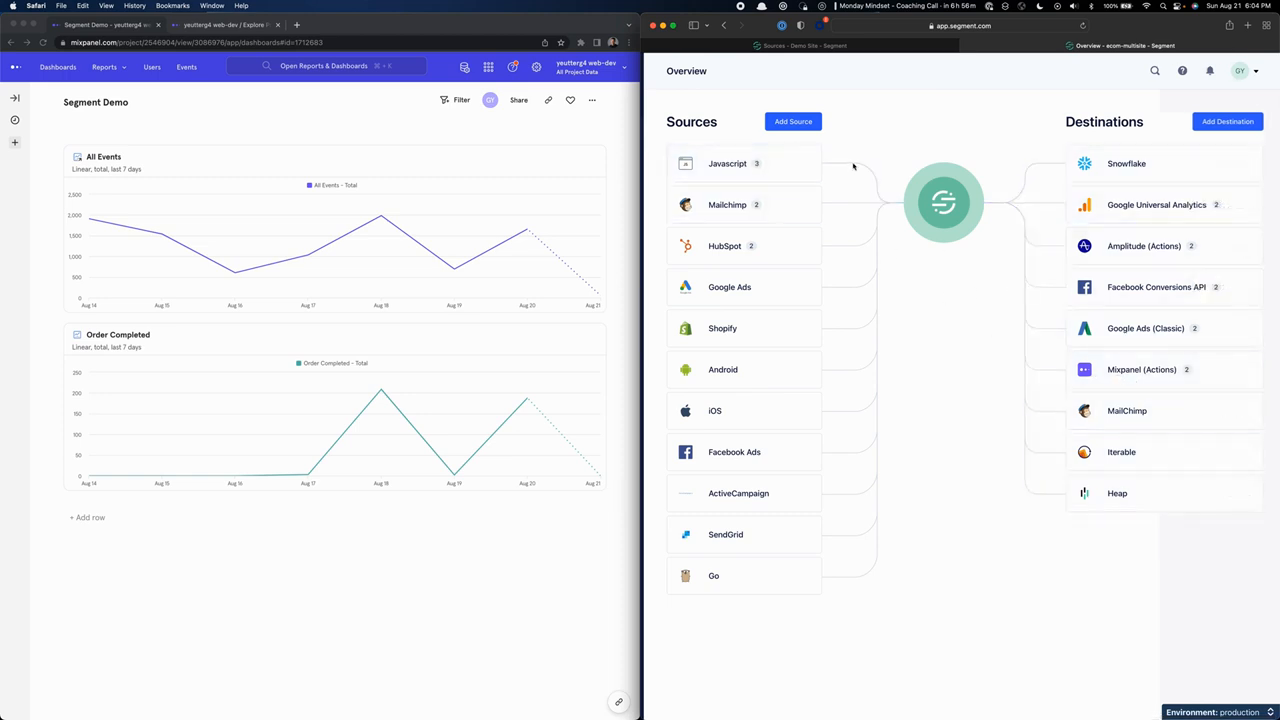
pyautogui.click(717, 168)
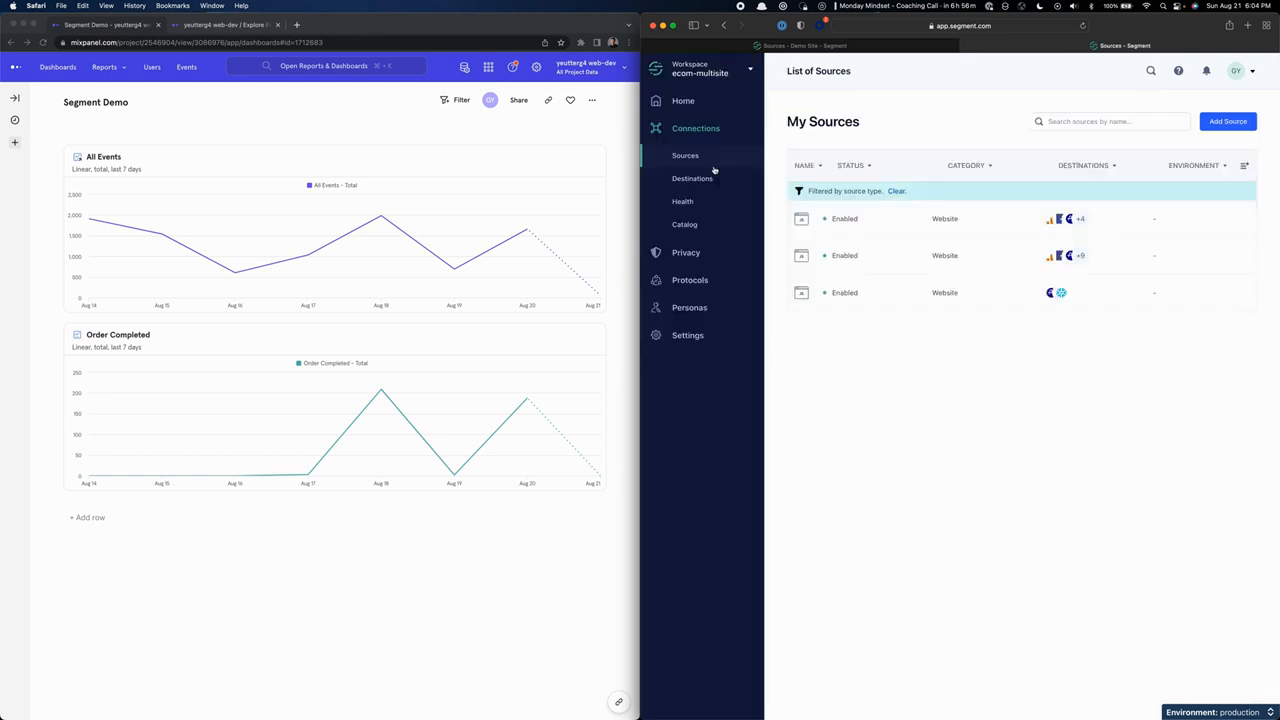
pyautogui.click(840, 222)
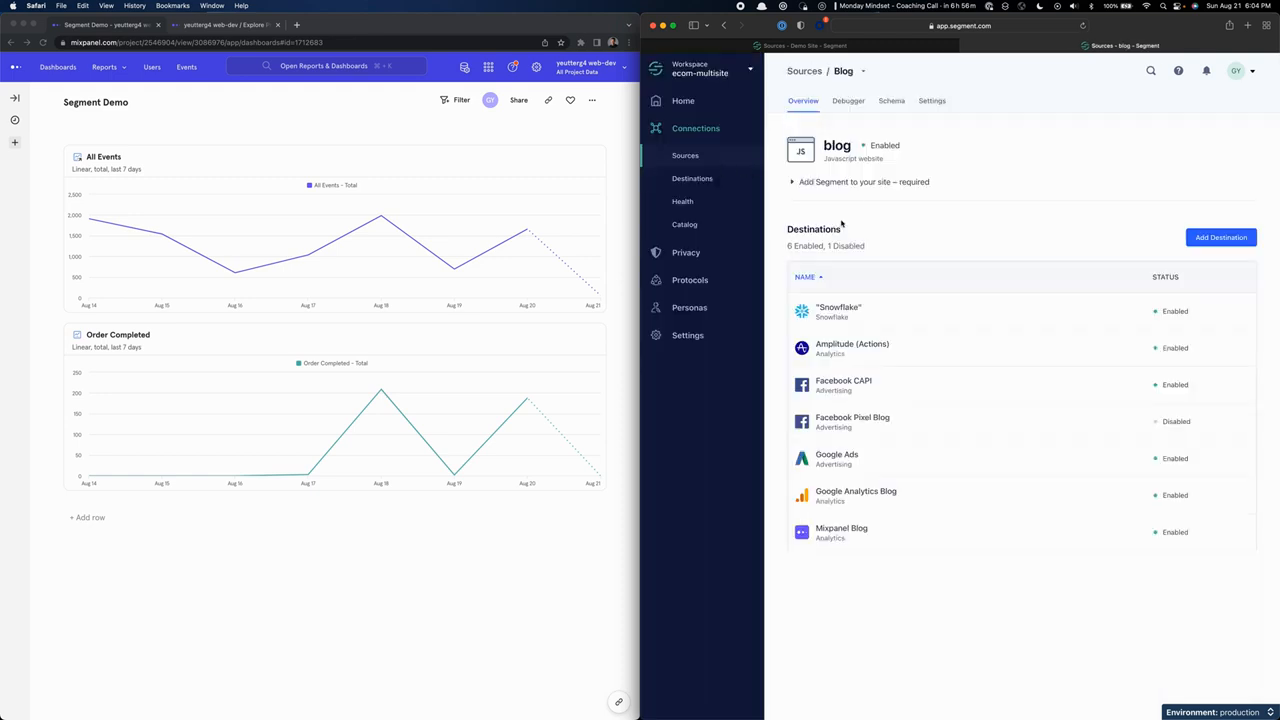
pyautogui.click(847, 102)
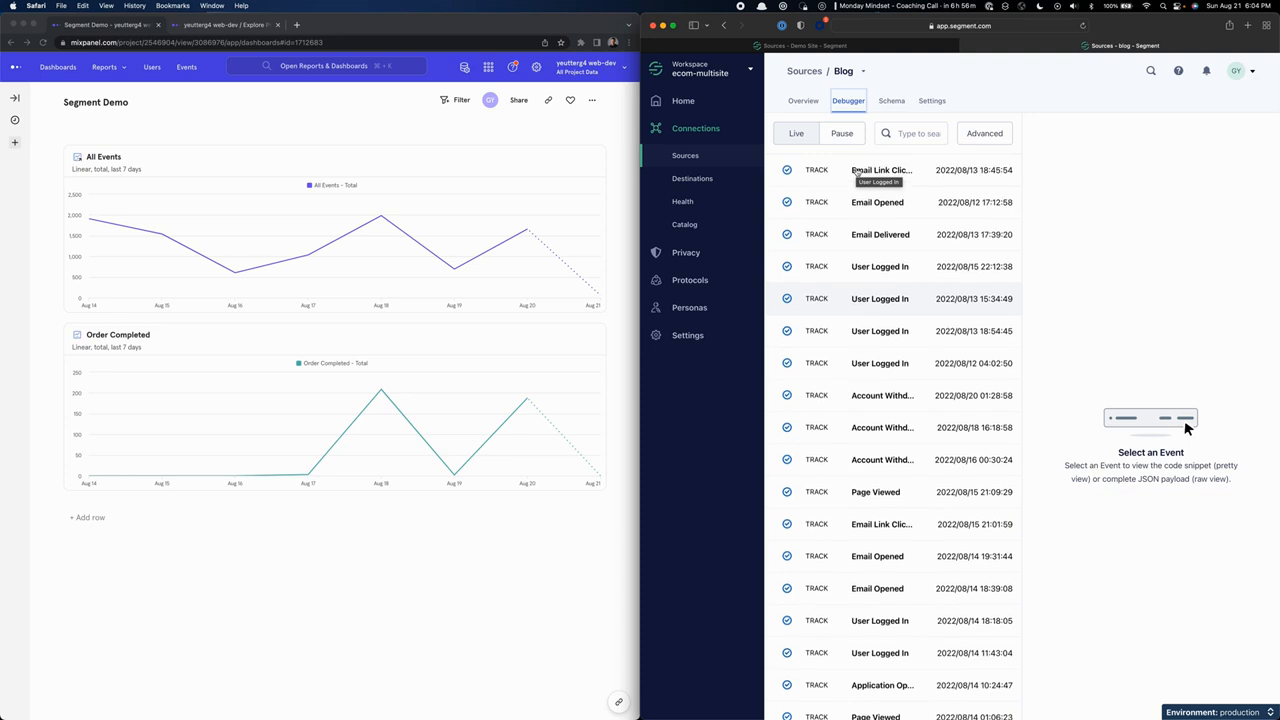
# Switch to Mixpanel and reload the Segment Demo dashboard to refresh its event charts.
pyautogui.click(446, 129)
pyautogui.press('super+r')
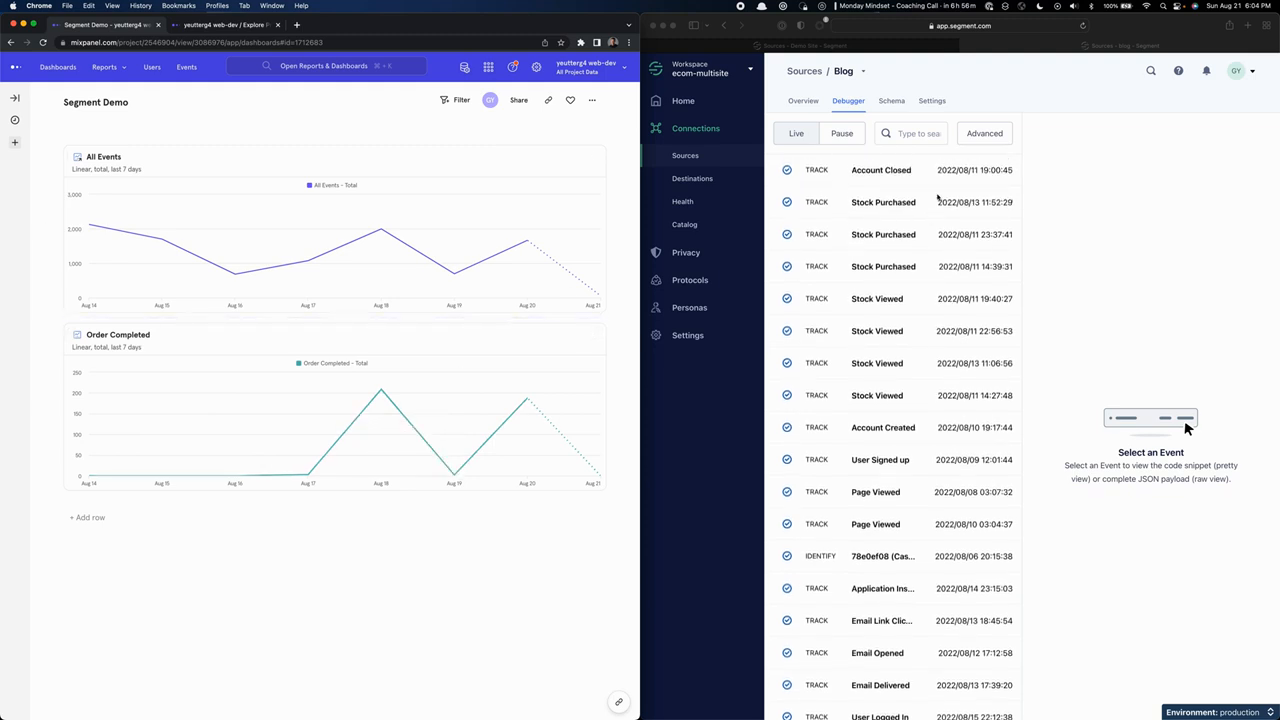
# Return to Segment, open the Raw payload of the 2022/08/14 01:56:31 User Logged In event and copy its userId.
pyautogui.click(856, 180)
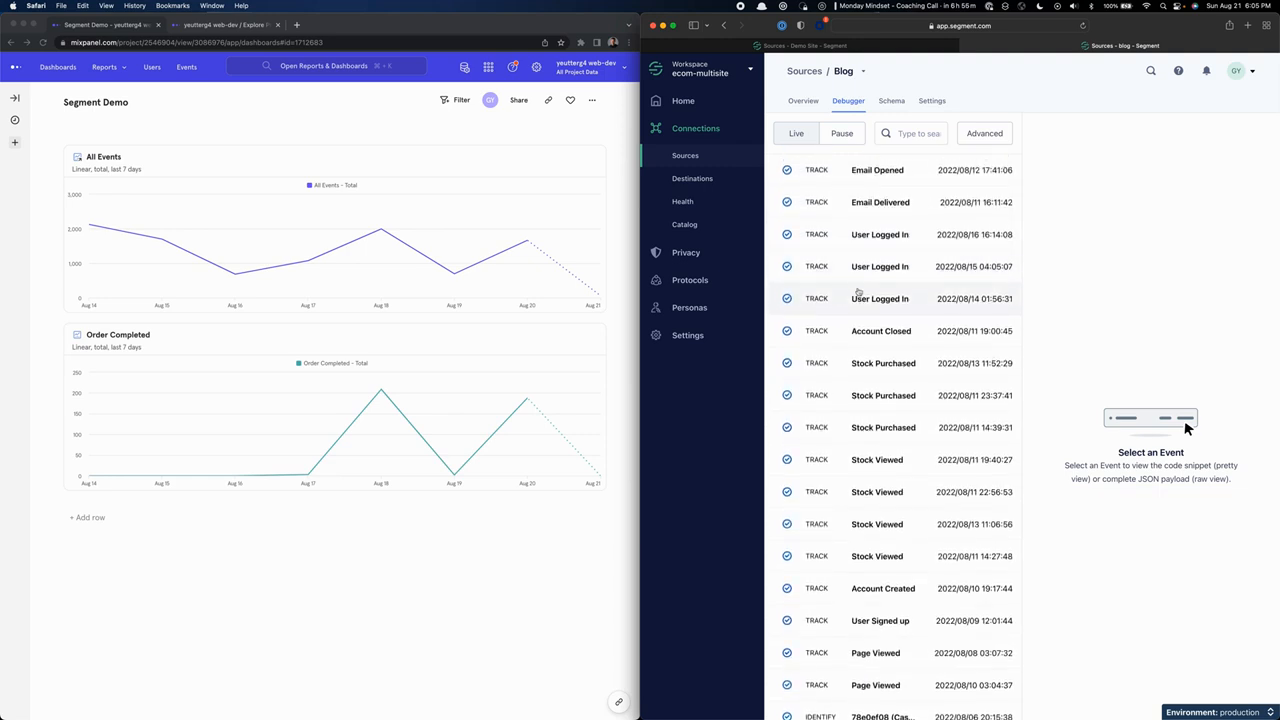
pyautogui.click(857, 300)
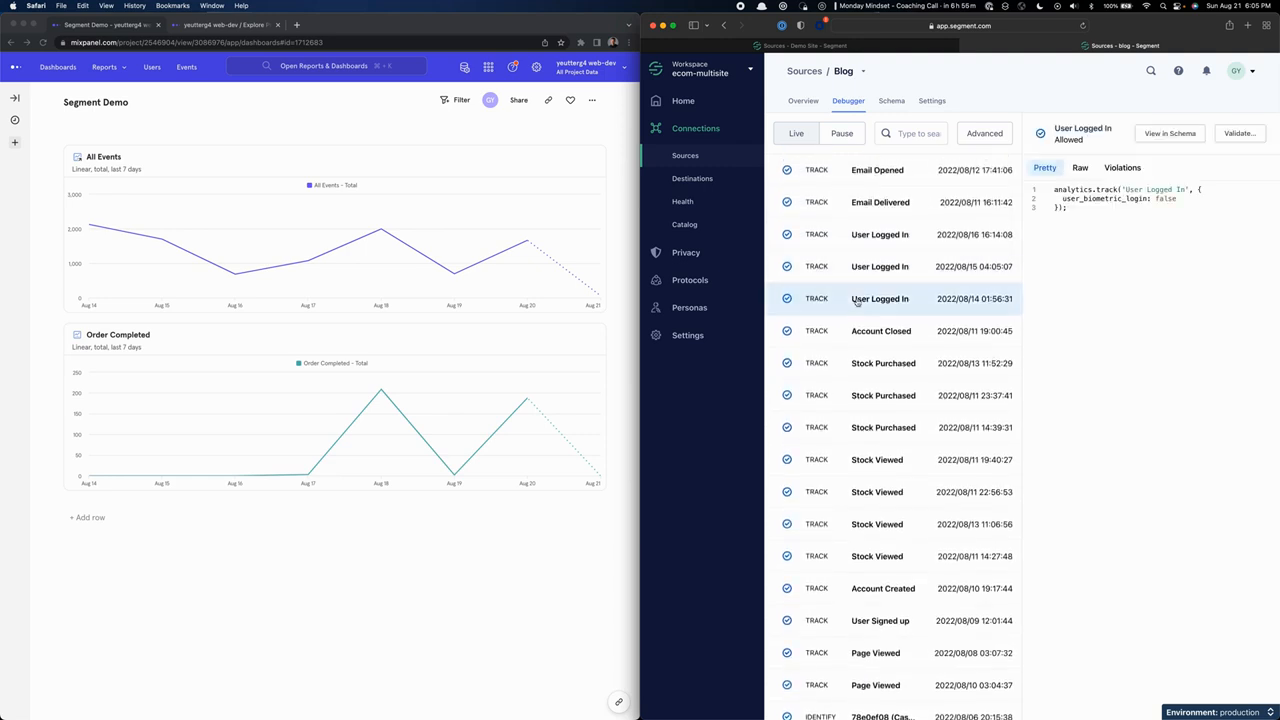
pyautogui.click(1080, 169)
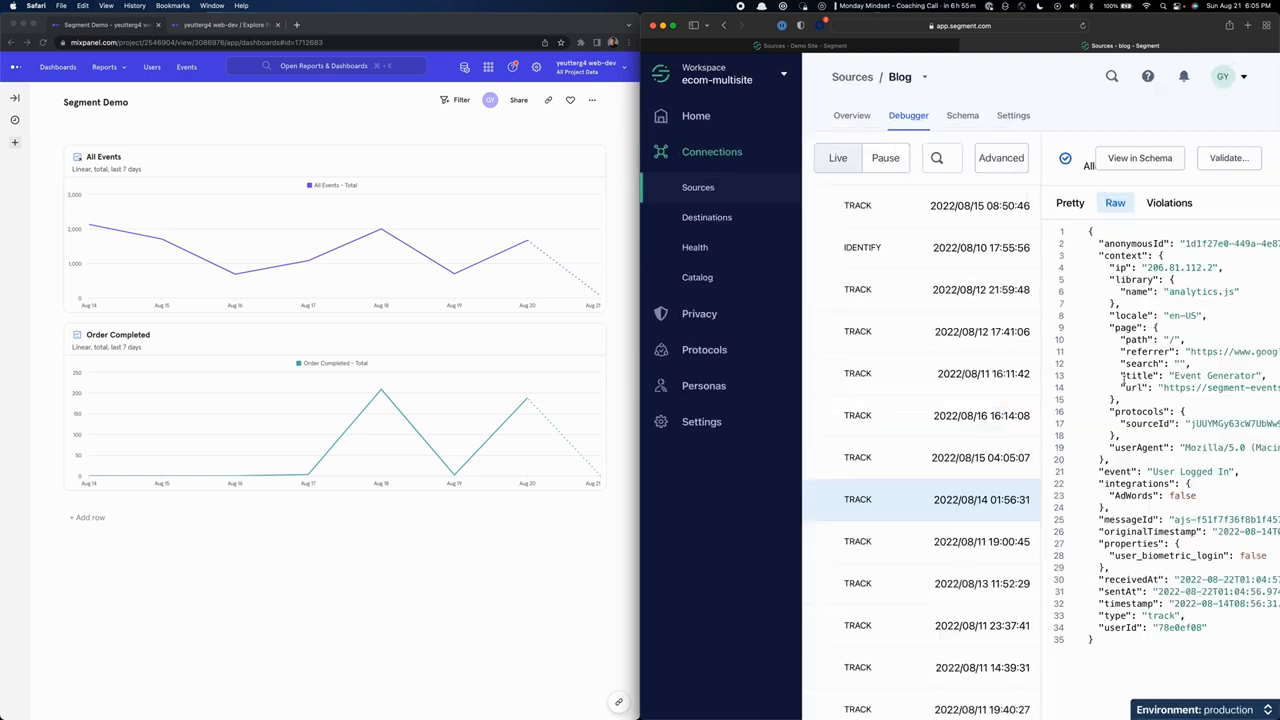
pyautogui.press('super+equal')
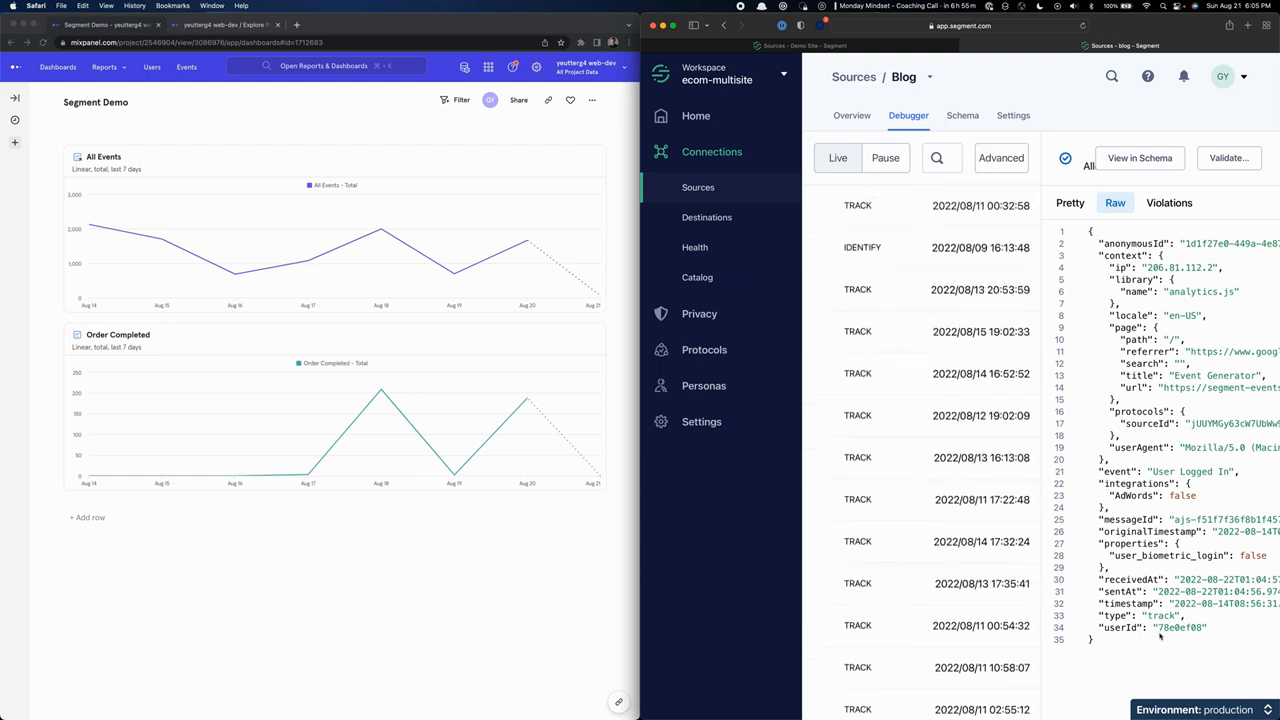
pyautogui.moveTo(1156, 628); pyautogui.dragTo(1205, 628)
pyautogui.press('super+c')
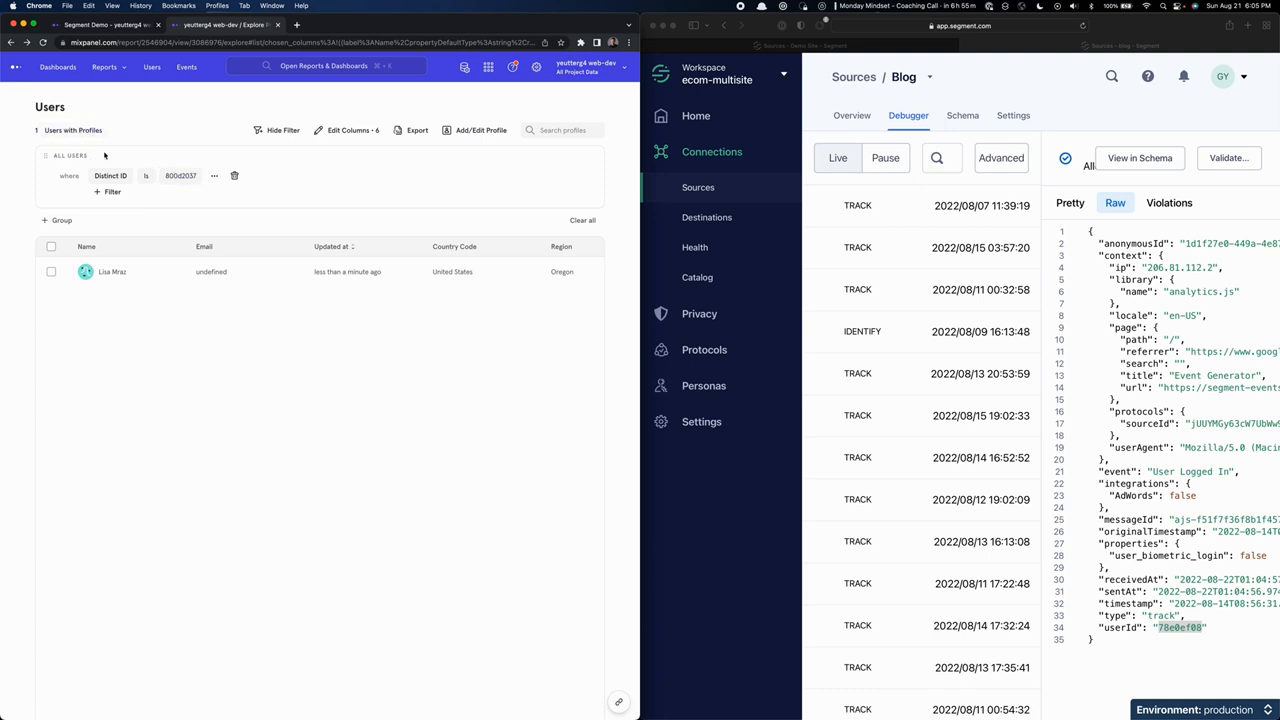
# In Mixpanel's Users list, replace the Distinct ID filter value with the userId copied from Segment.
pyautogui.click(170, 176)
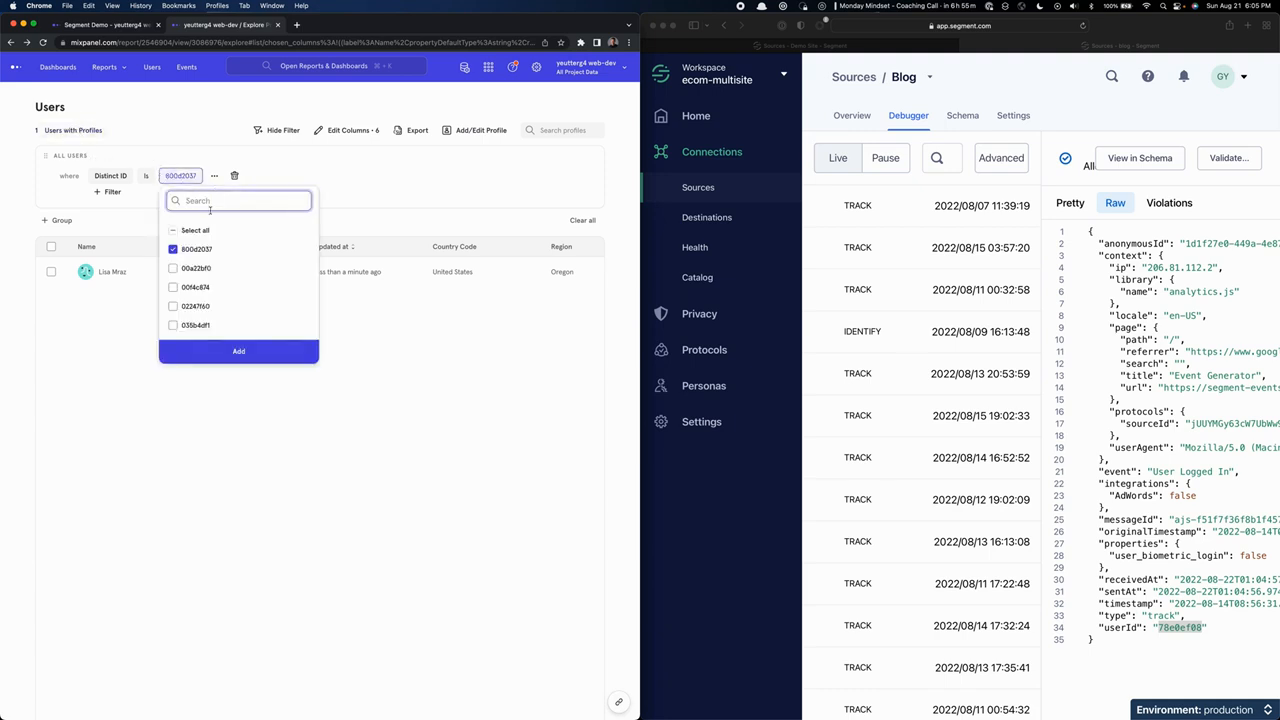
pyautogui.click(174, 252)
pyautogui.click(223, 198)
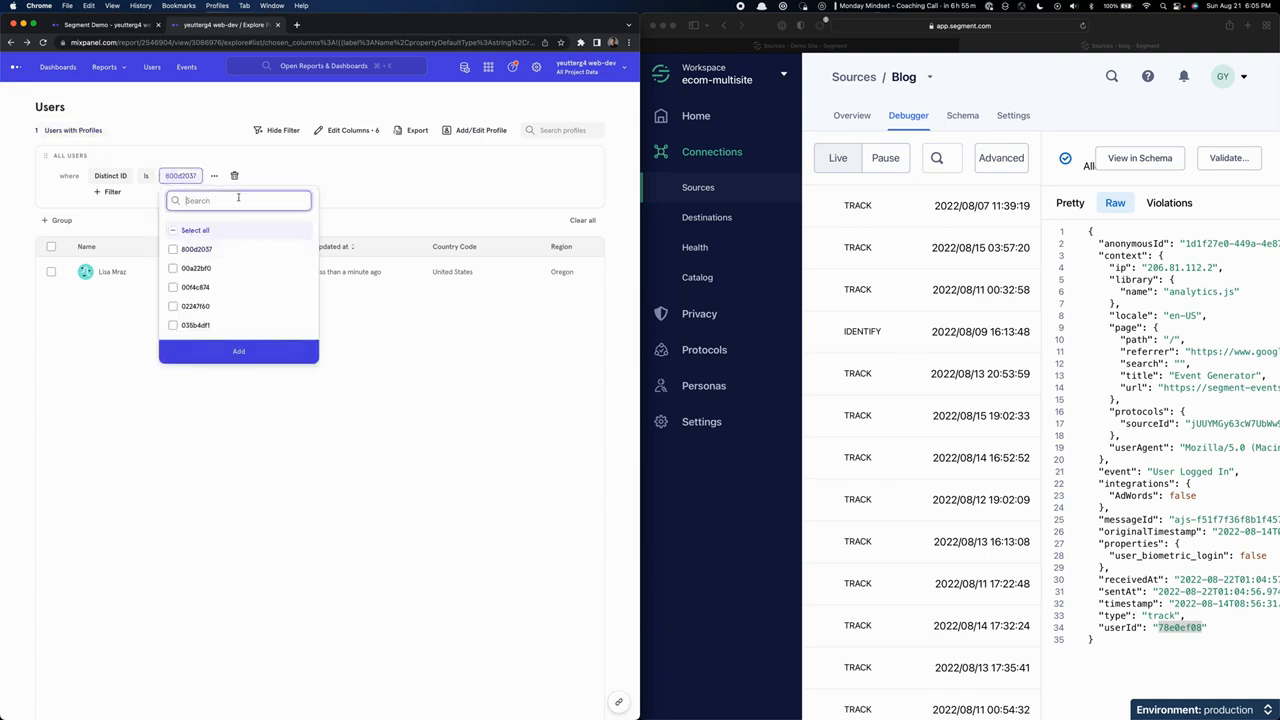
pyautogui.press('super+v')
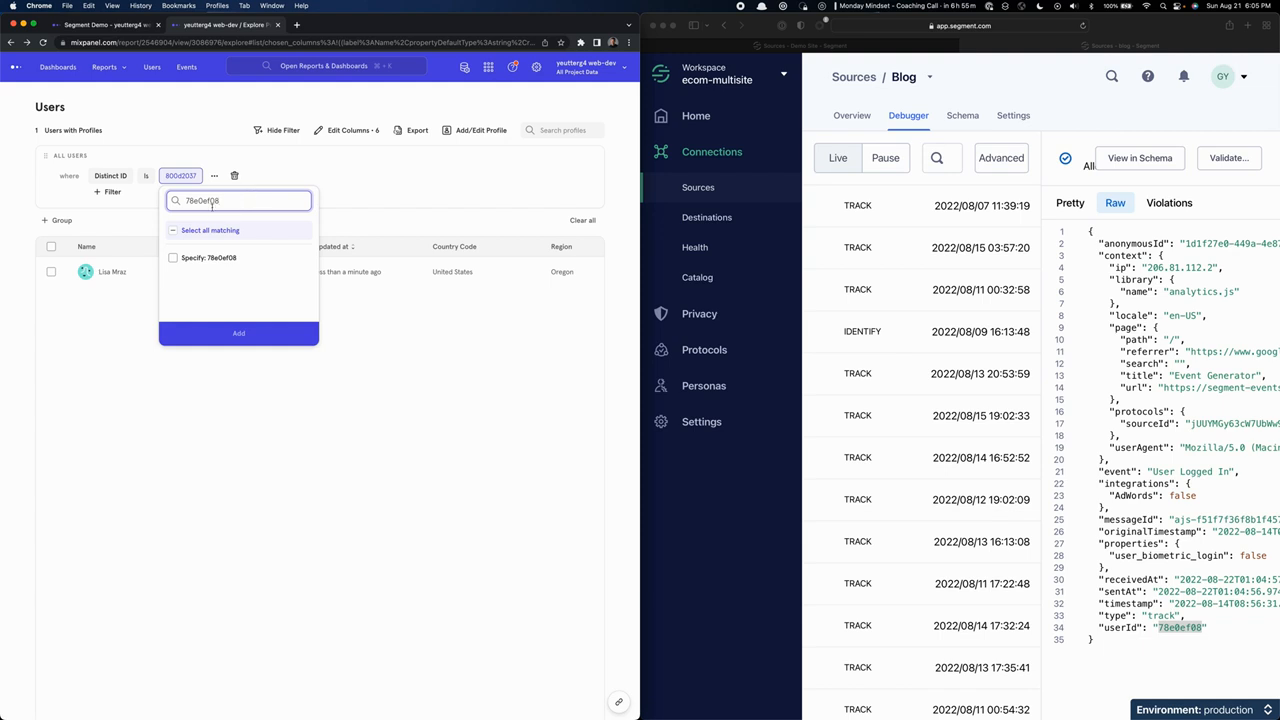
pyautogui.click(250, 259)
pyautogui.click(256, 336)
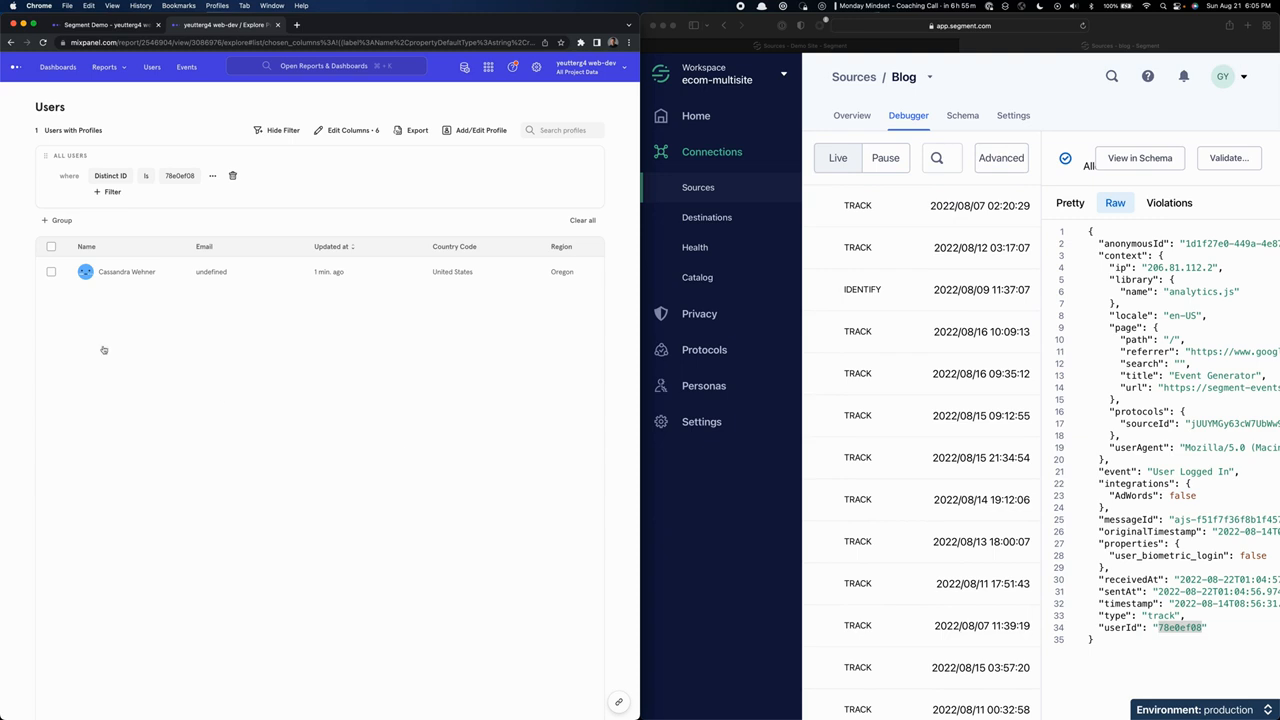
# Open the matching user's profile and expand the Identify event in the Activity Feed to show its properties.
pyautogui.click(110, 276)
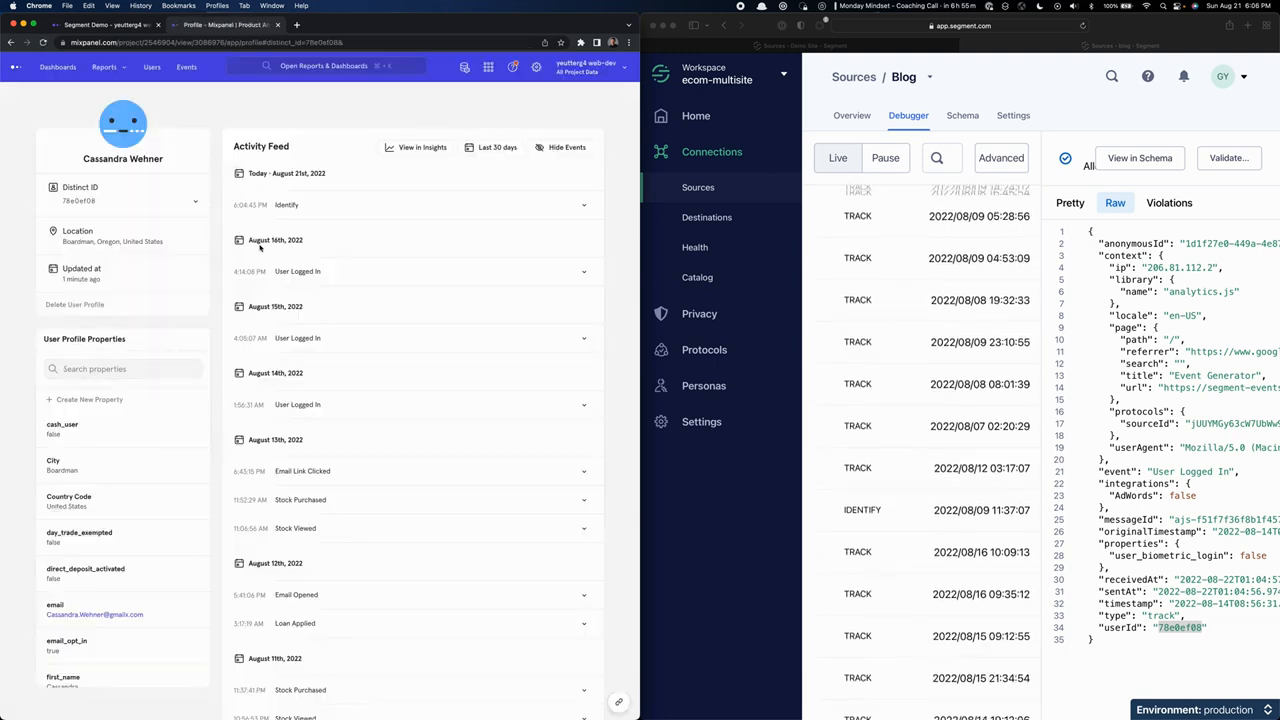
pyautogui.scroll(-5, 260, 247)
pyautogui.scroll(5, 275, 220)
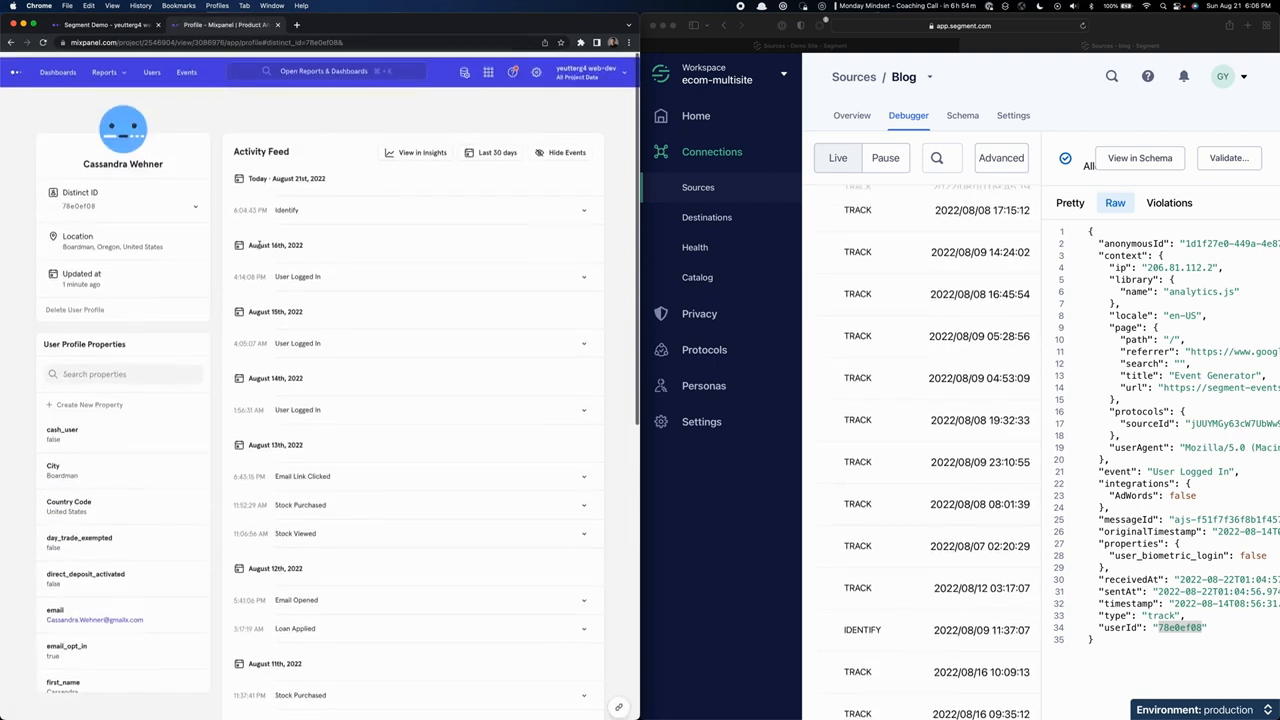
pyautogui.click(288, 202)
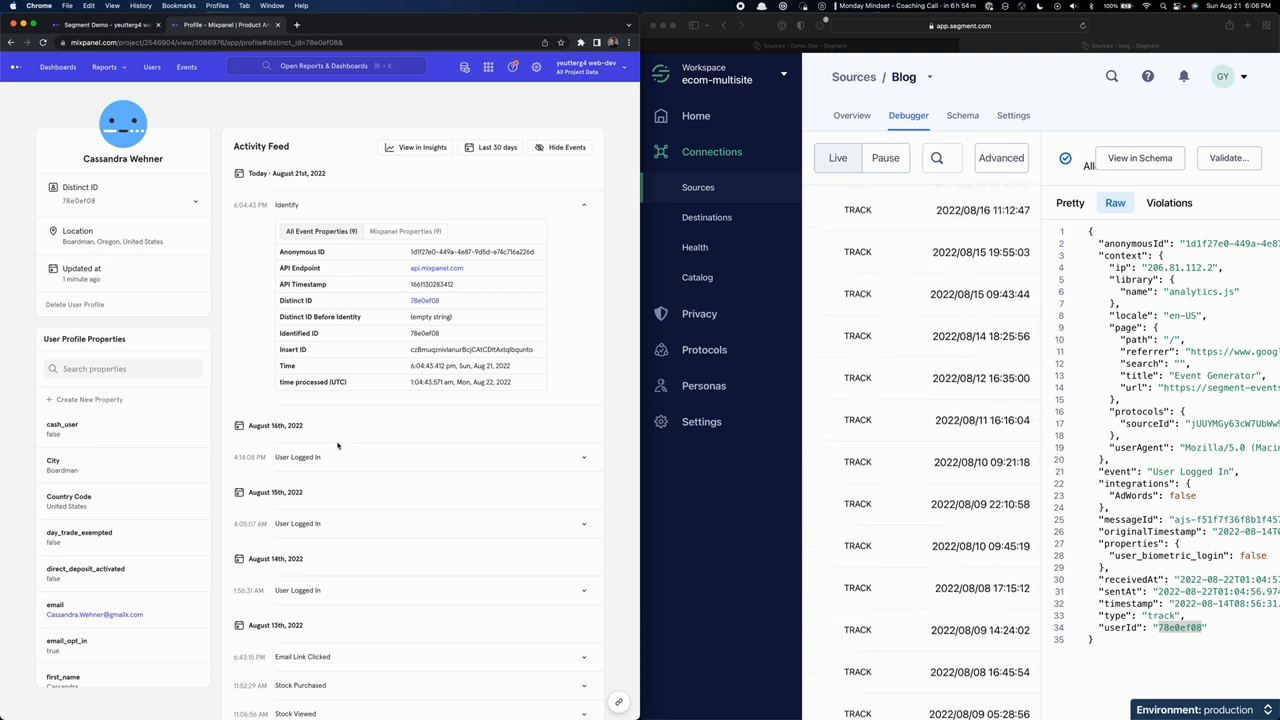
# Review the user's Activity Feed back to the earliest events and return to the filtered Users list.
pyautogui.scroll(-3, 338, 447)
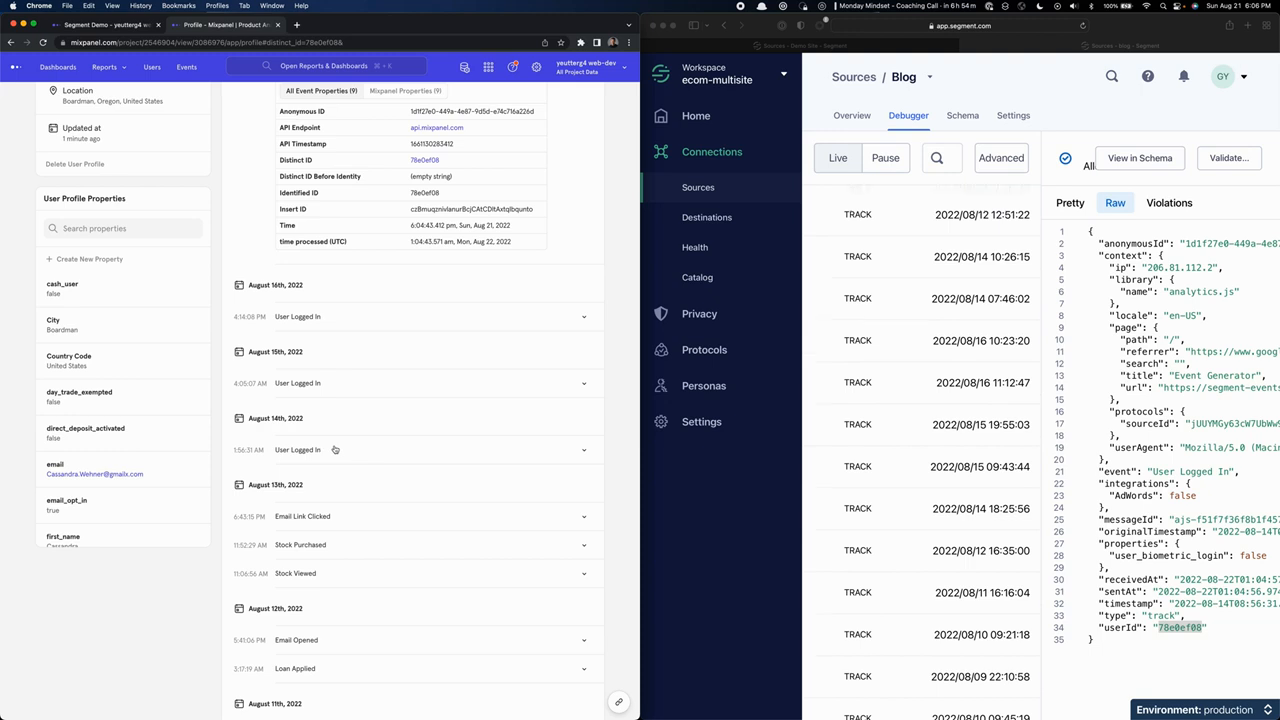
pyautogui.scroll(-1, 335, 450)
pyautogui.scroll(-10, 335, 450)
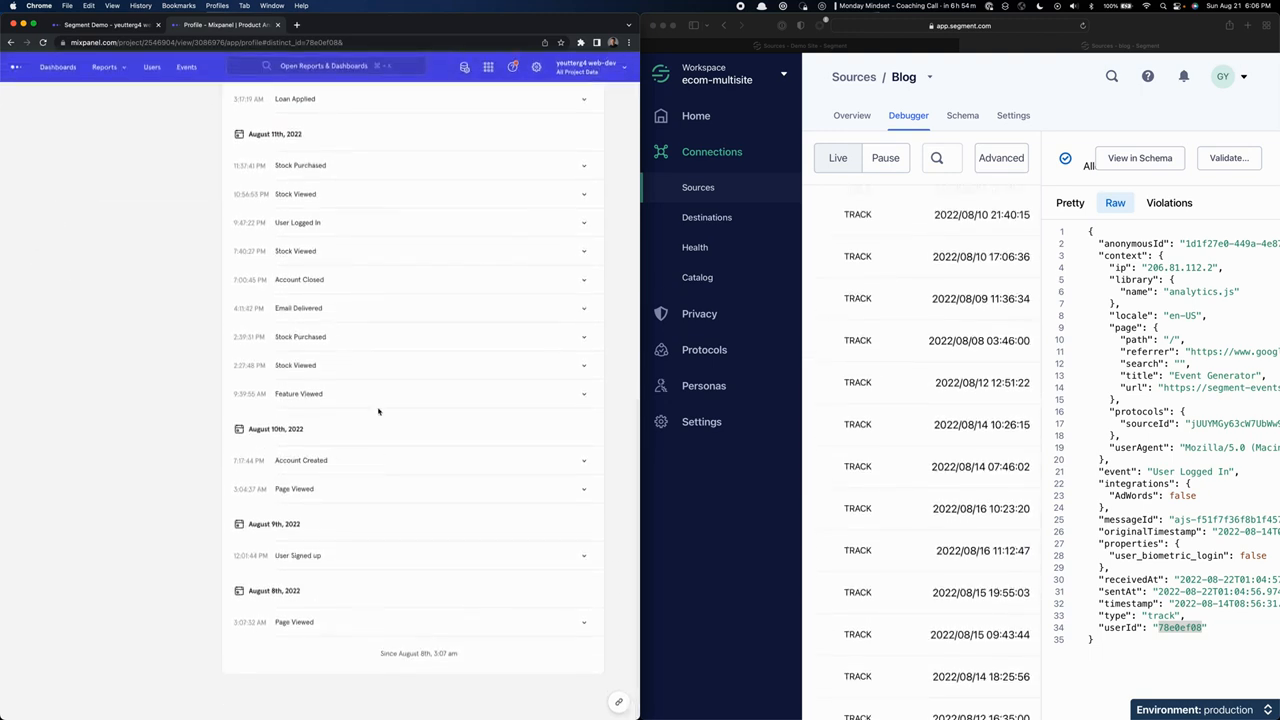
pyautogui.scroll(5, 285, 479)
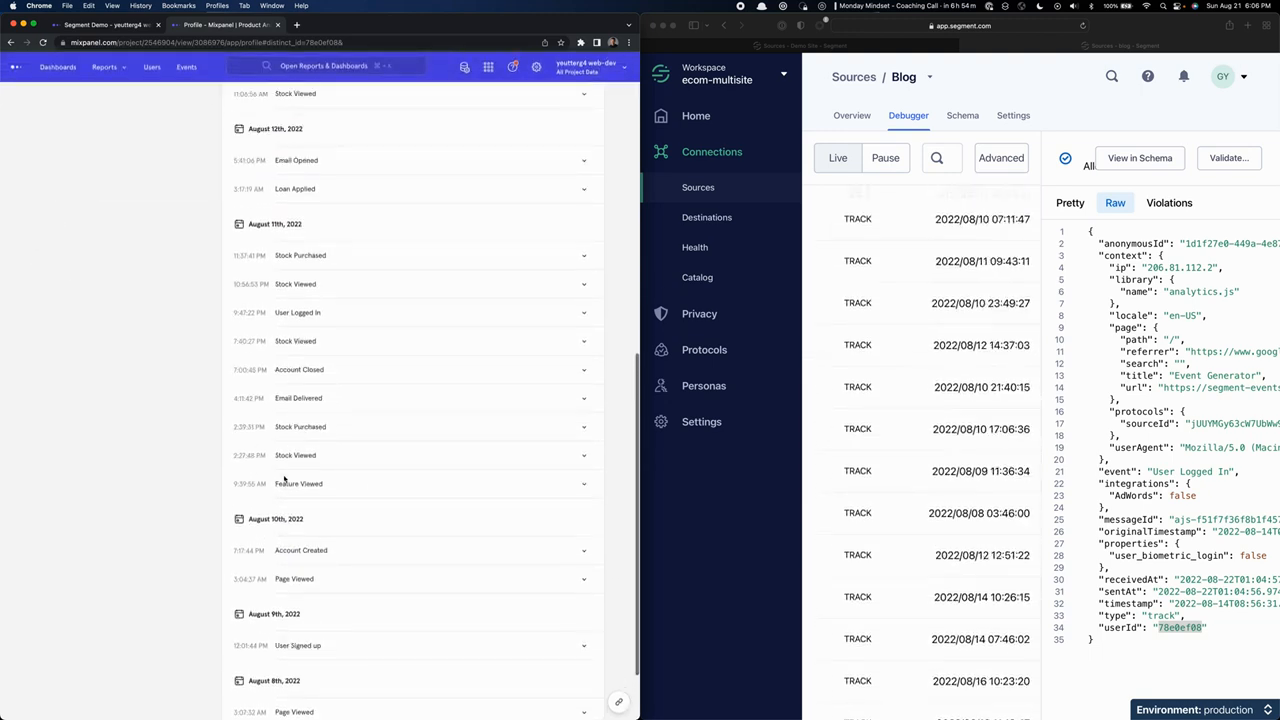
pyautogui.scroll(10, 285, 479)
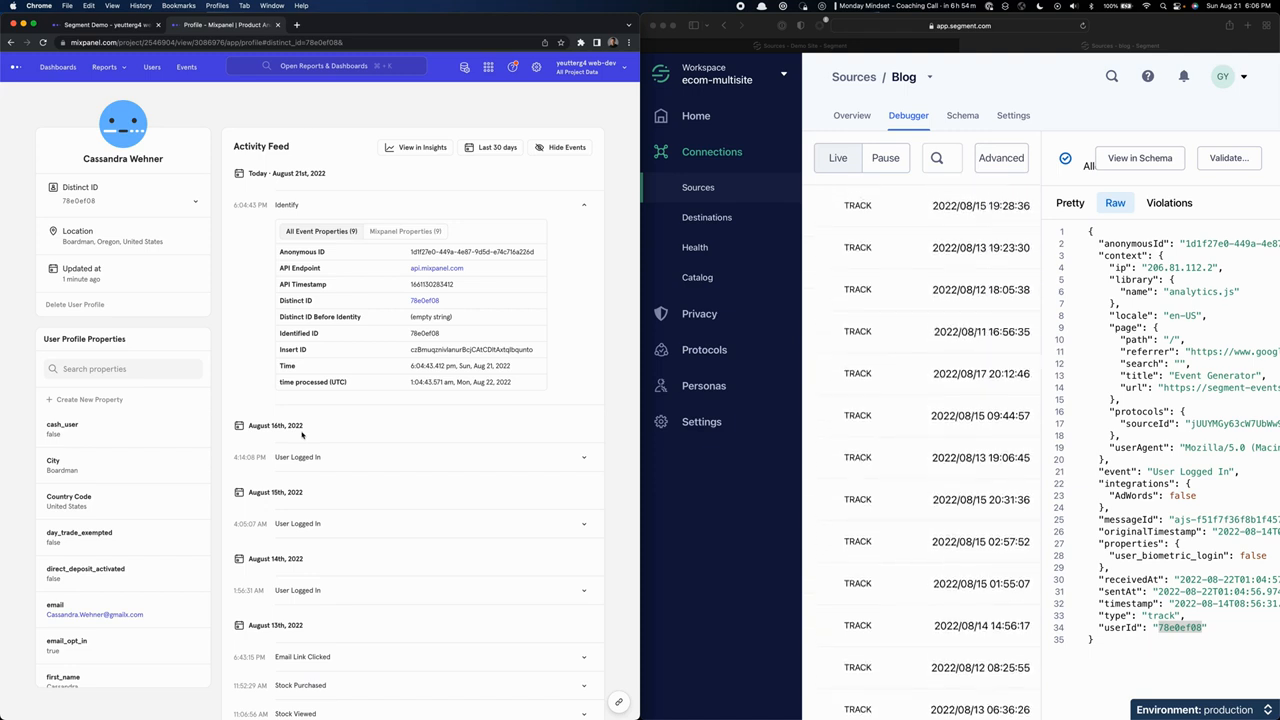
pyautogui.scroll(-3, 302, 434)
pyautogui.scroll(5, 302, 434)
pyautogui.scroll(-10, 302, 354)
pyautogui.click(43, 42)
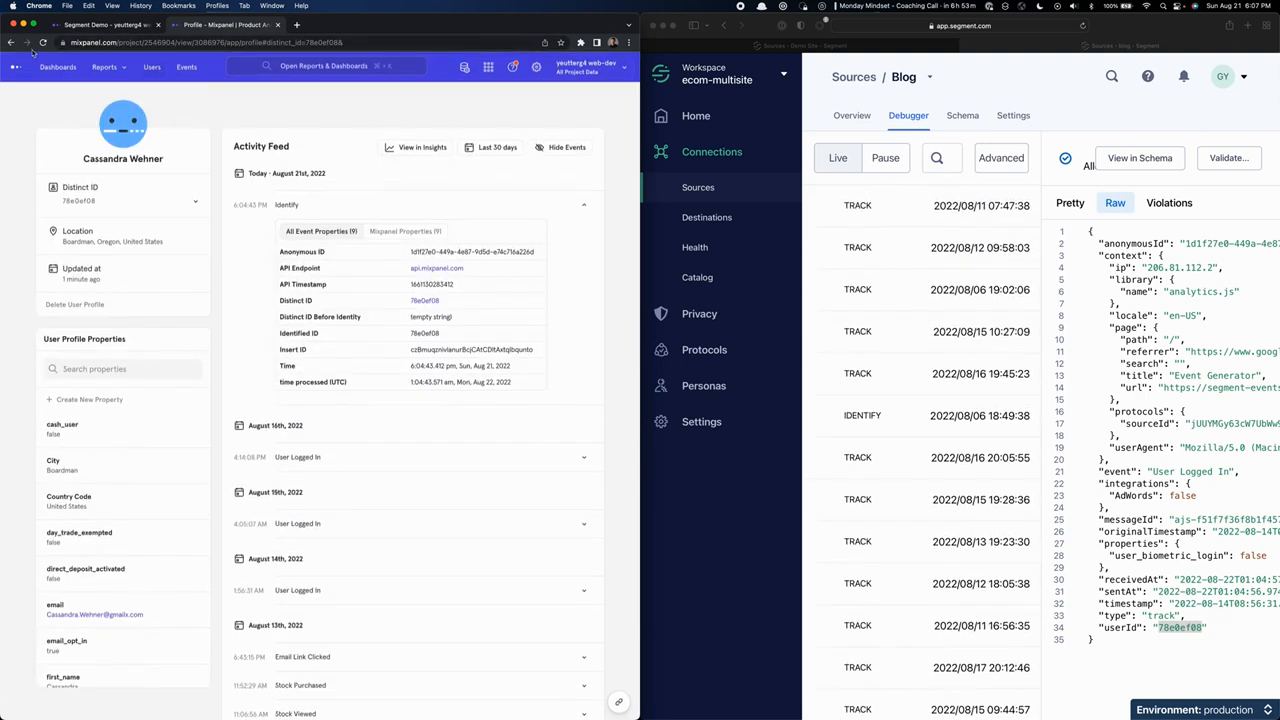
pyautogui.click(10, 42)
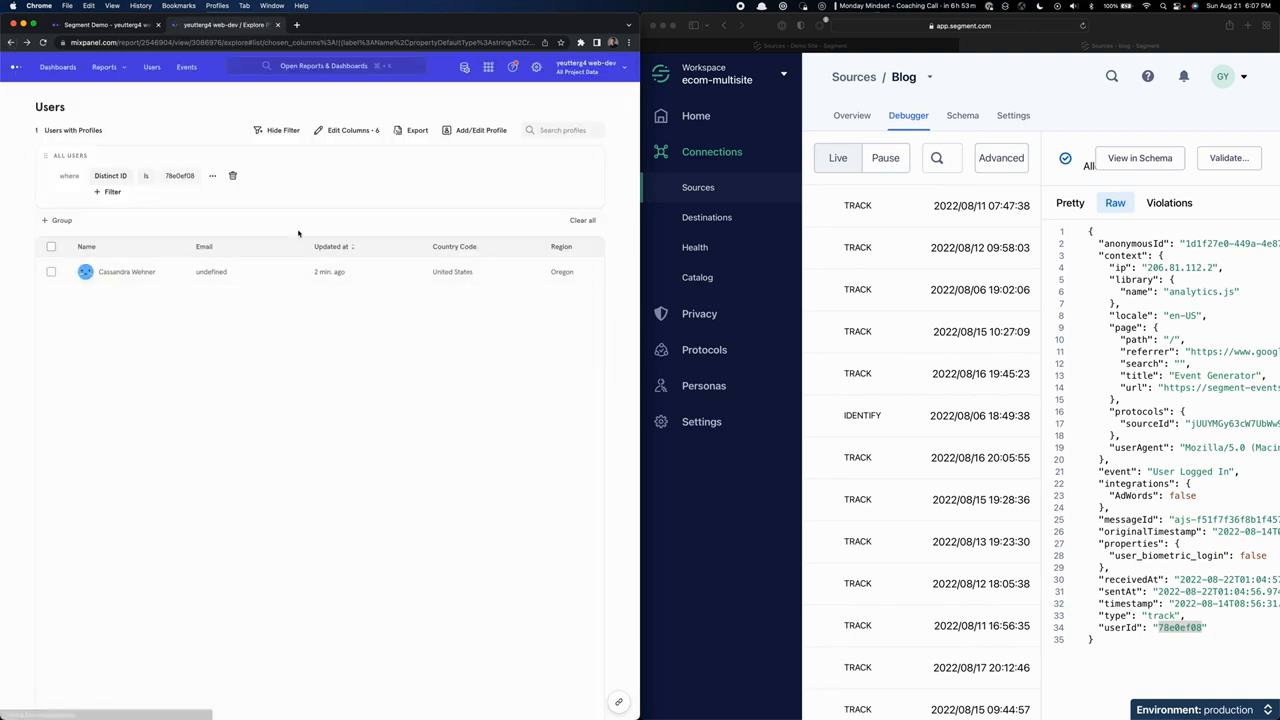
# In Segment, check two track events' Raw payloads, then open the 2022/08/06 18:49:38 Identify event and select its userId.
pyautogui.scroll(-10, 900, 450)
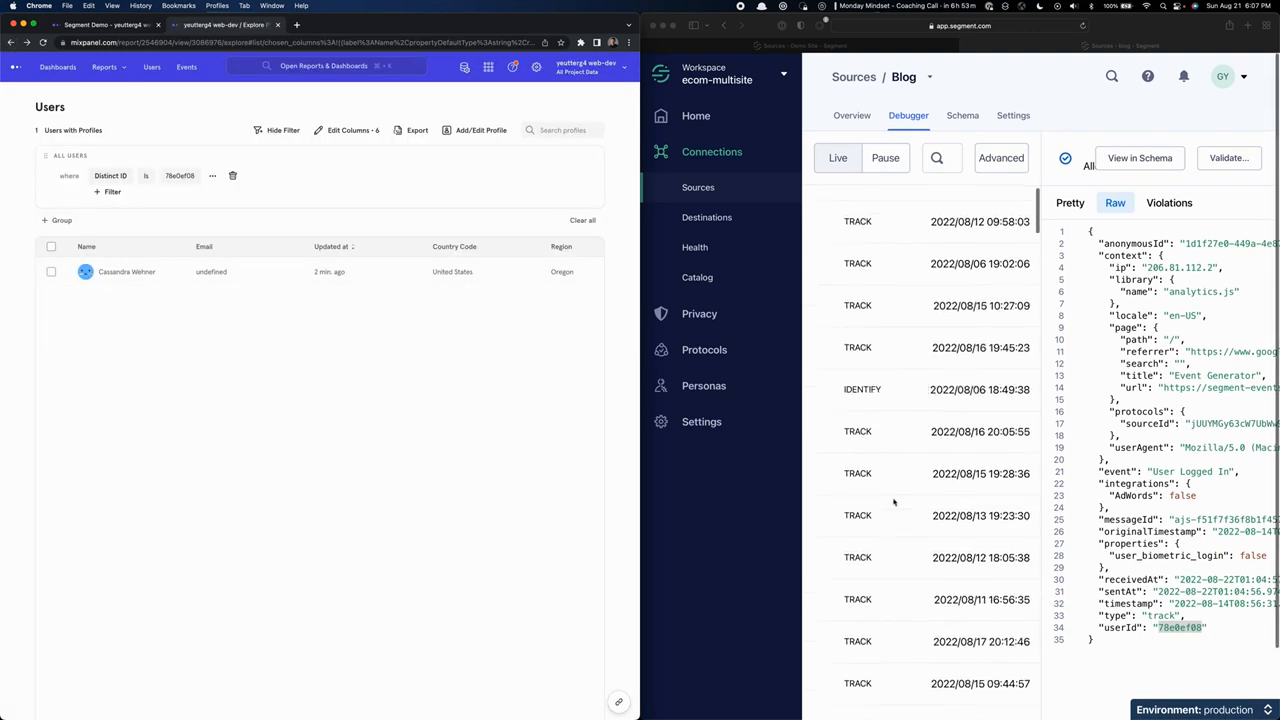
pyautogui.click(912, 438)
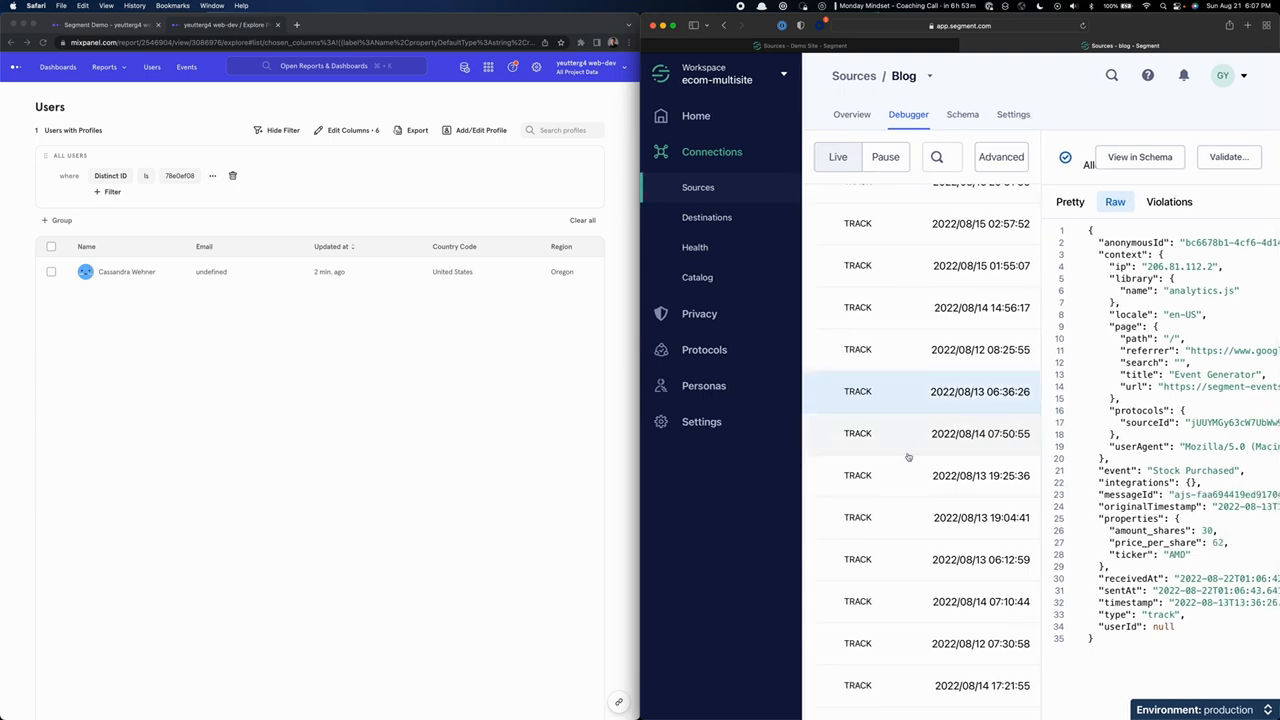
pyautogui.click(898, 306)
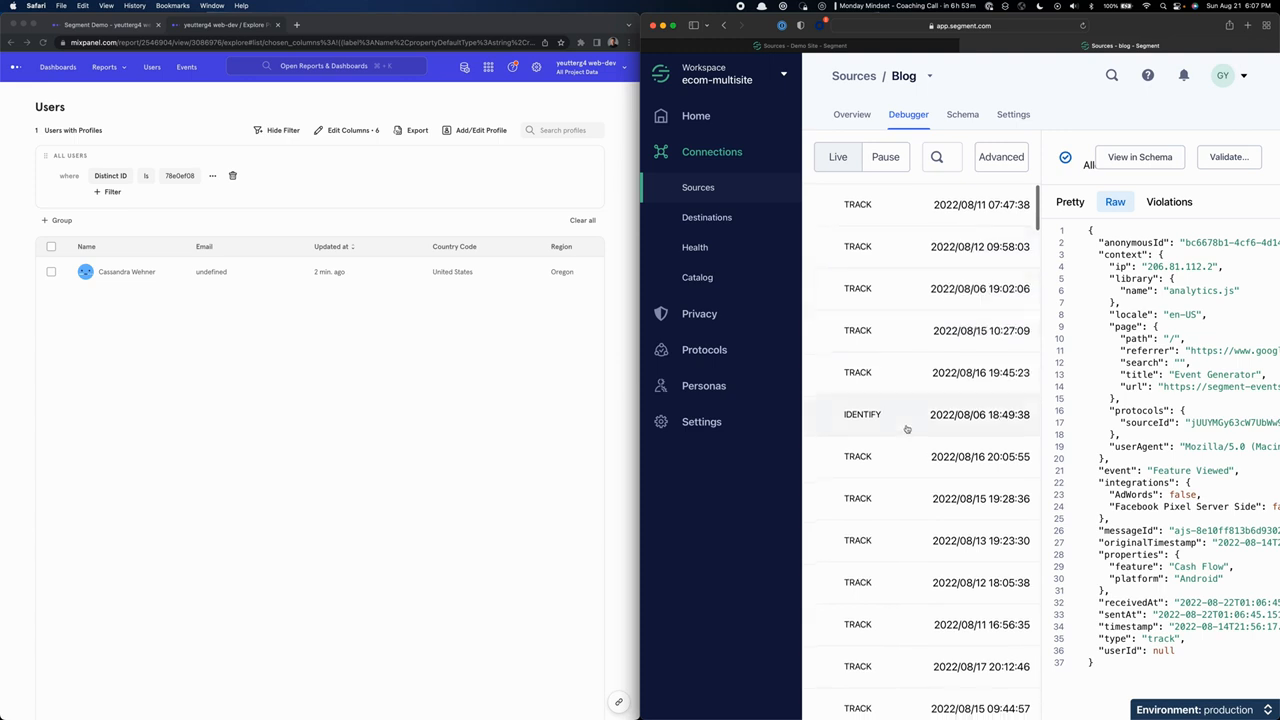
pyautogui.click(906, 428)
pyautogui.scroll(-2, 1178, 657)
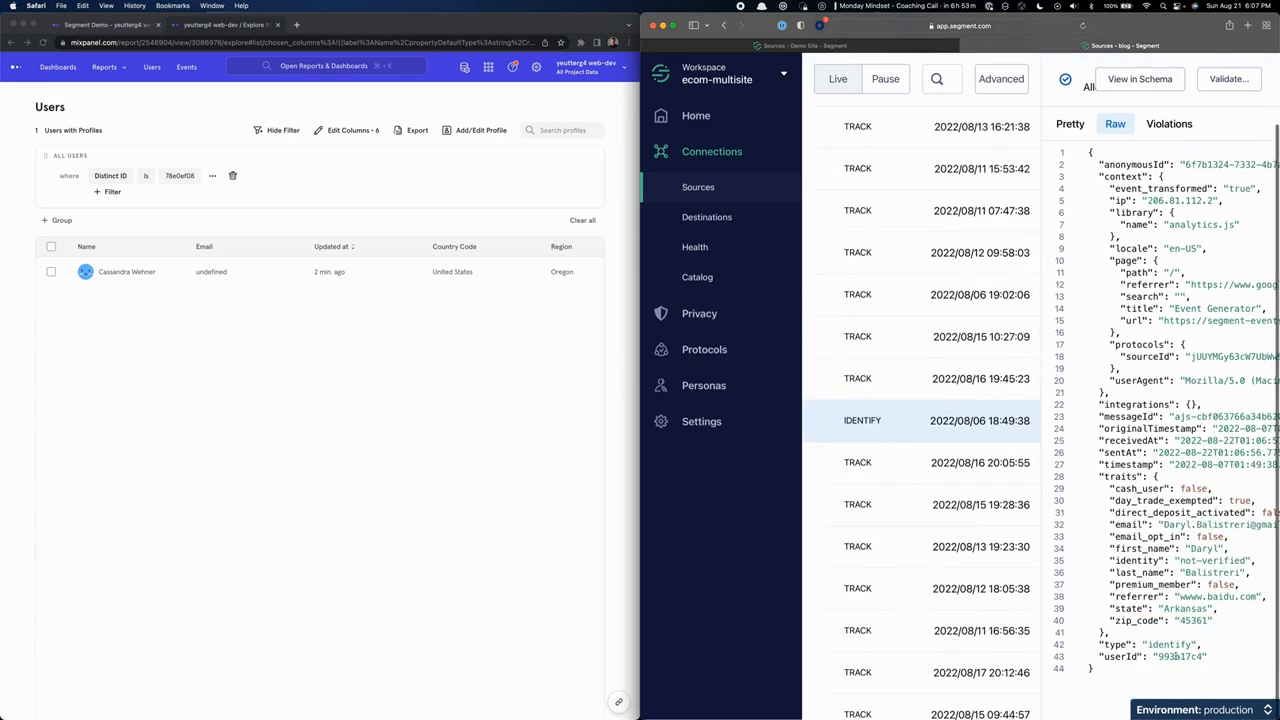
pyautogui.doubleClick(1176, 657)
pyautogui.press('super+c')
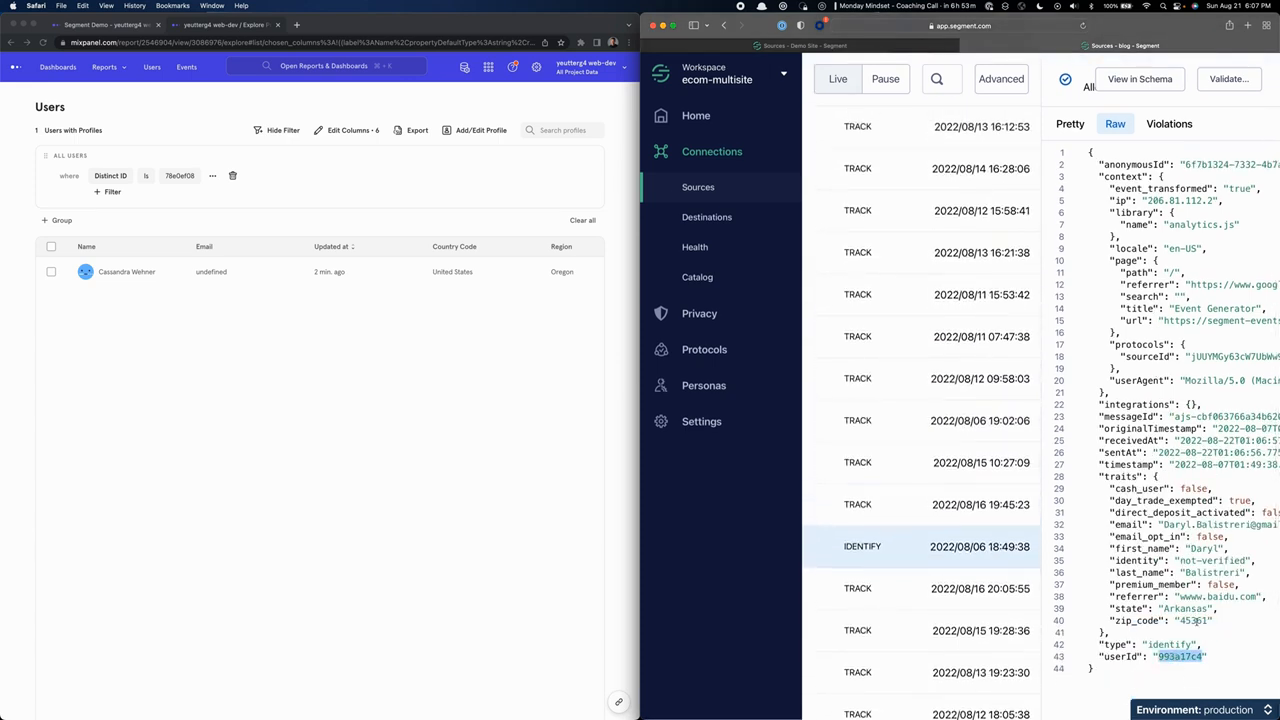
# Examine the traits in the selected Identify event's Raw payload, highlighting the first_name value.
pyautogui.hscroll(3, 1190, 600)
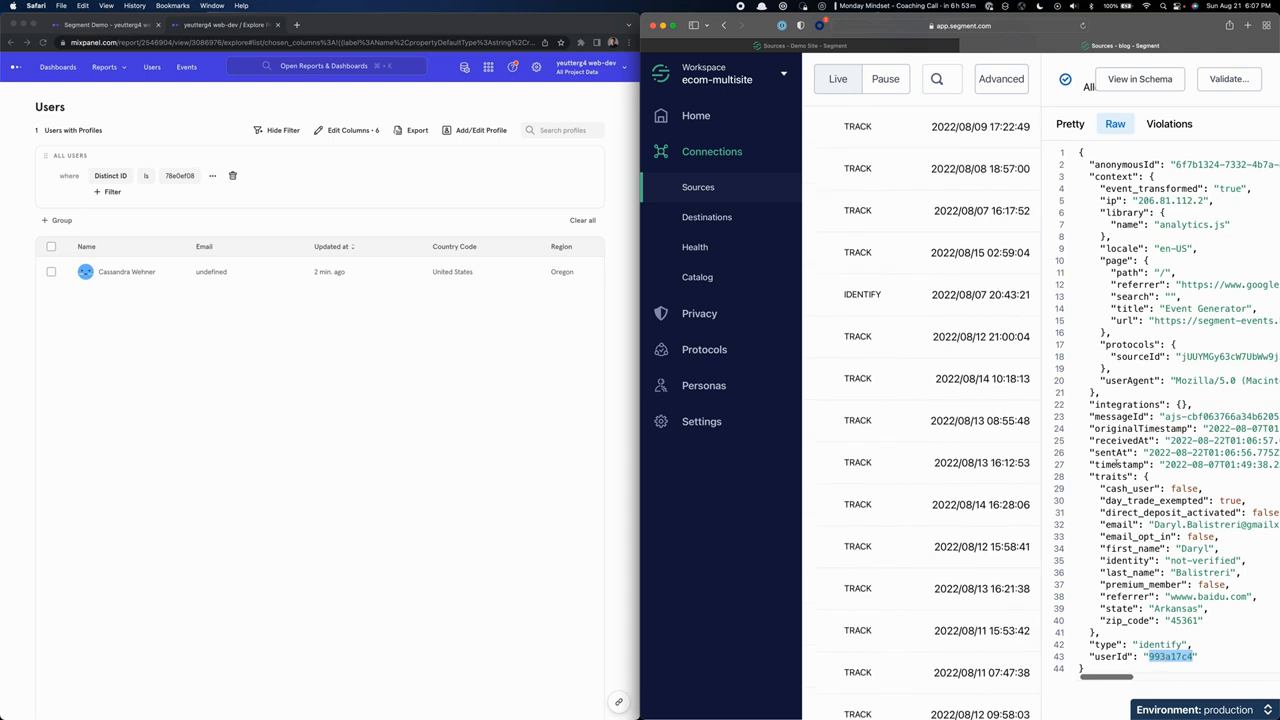
pyautogui.scroll(3, 1117, 465)
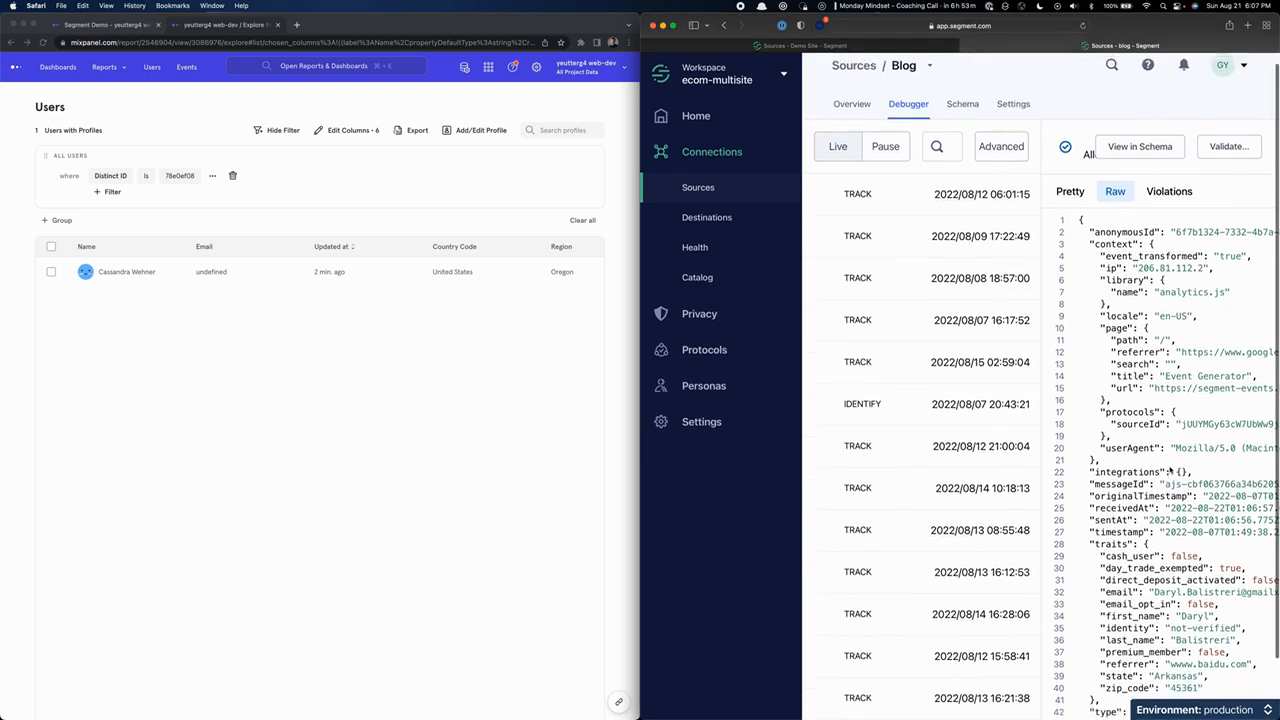
pyautogui.scroll(-2, 1168, 470)
pyautogui.moveTo(1168, 498); pyautogui.dragTo(1214, 558)
pyautogui.click(1178, 585)
pyautogui.click(1181, 558)
# In Mixpanel's Users list, swap the Distinct ID filter value for the userId copied from the Identify event.
pyautogui.click(194, 160)
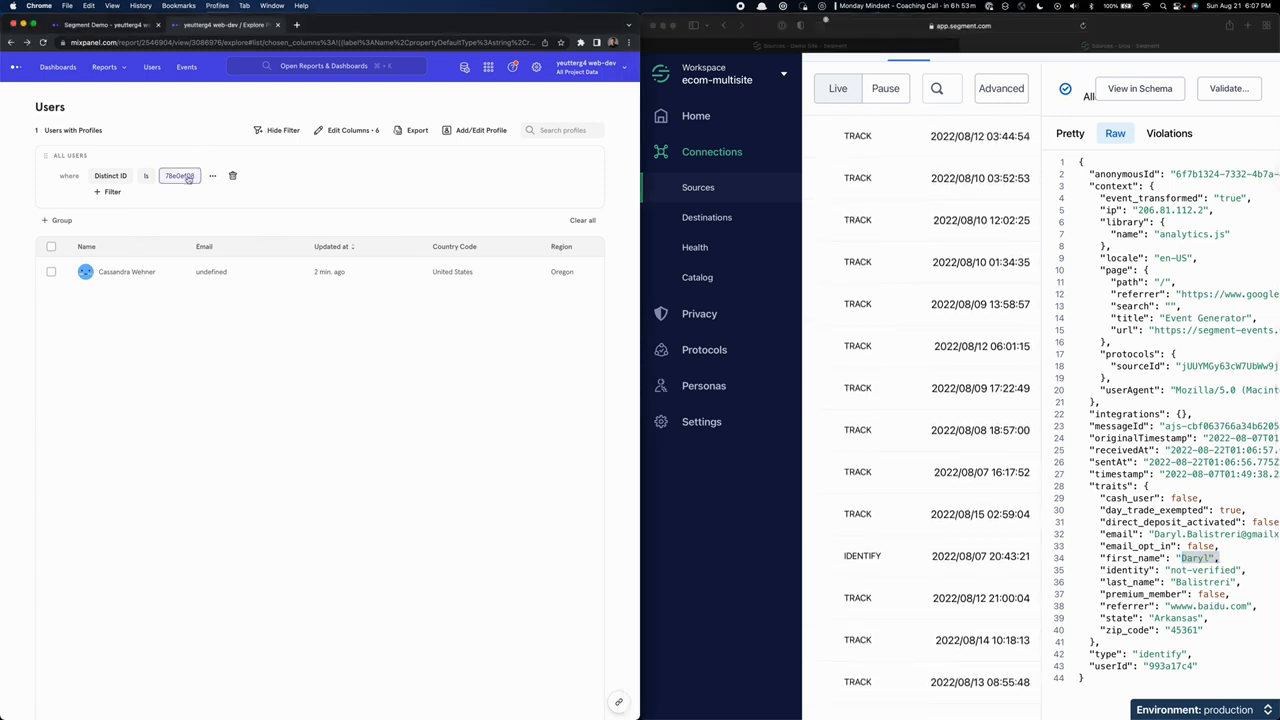
pyautogui.click(187, 176)
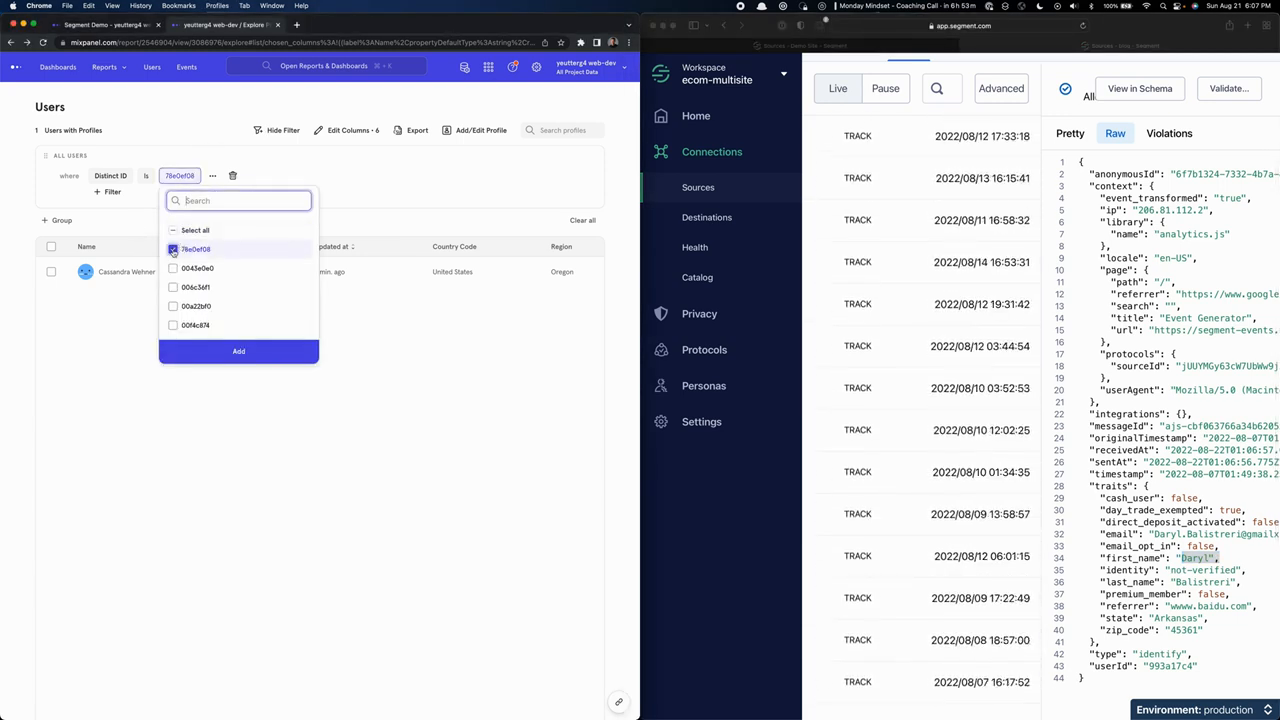
pyautogui.click(185, 249)
pyautogui.press('super+v')
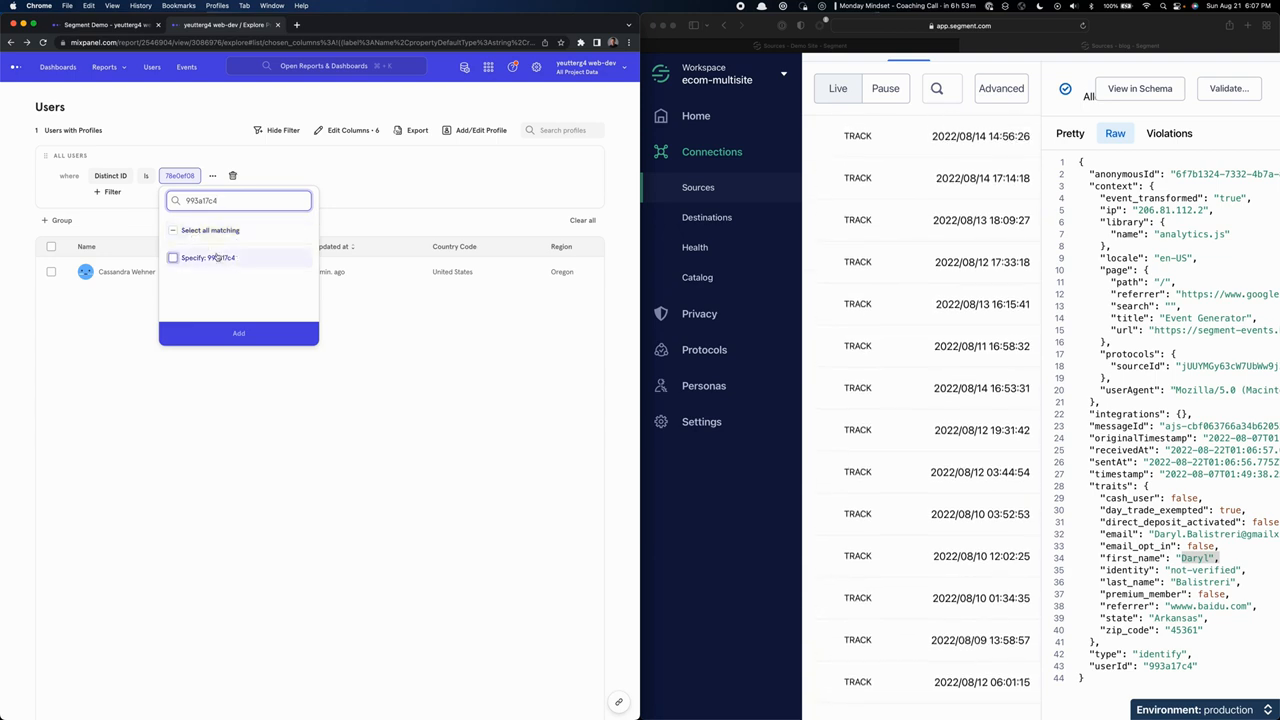
pyautogui.click(182, 262)
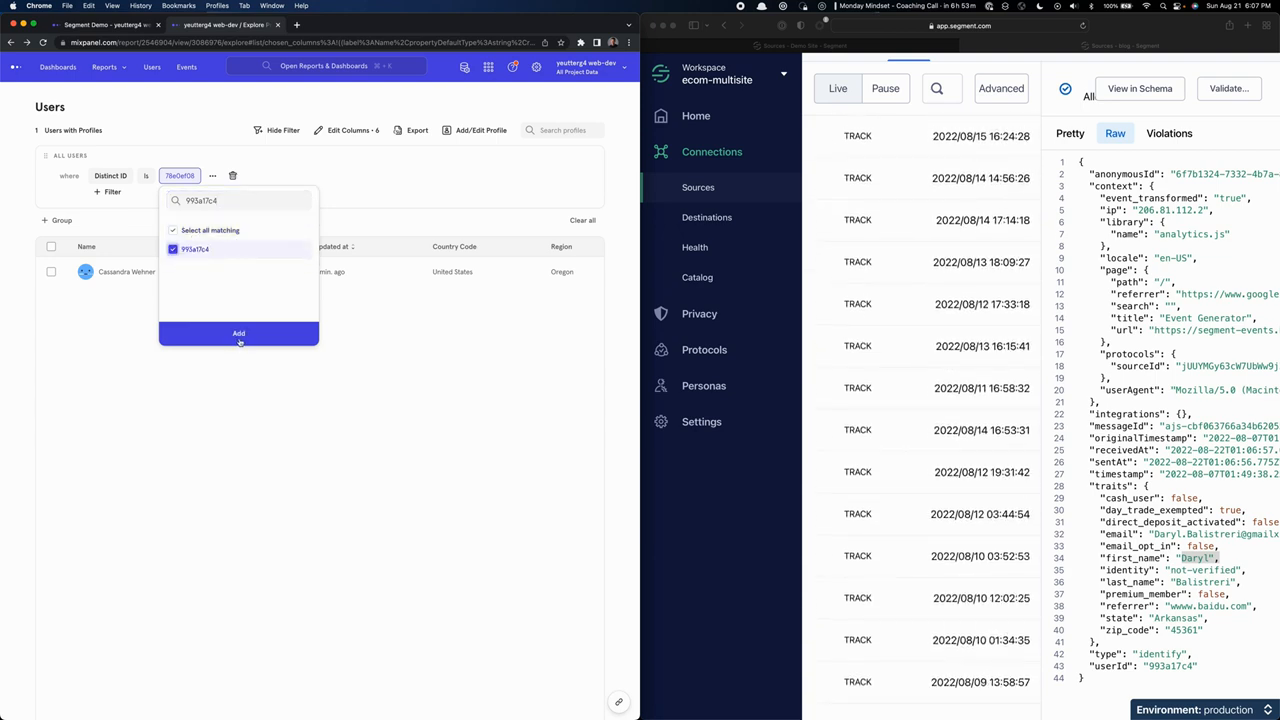
pyautogui.click(238, 334)
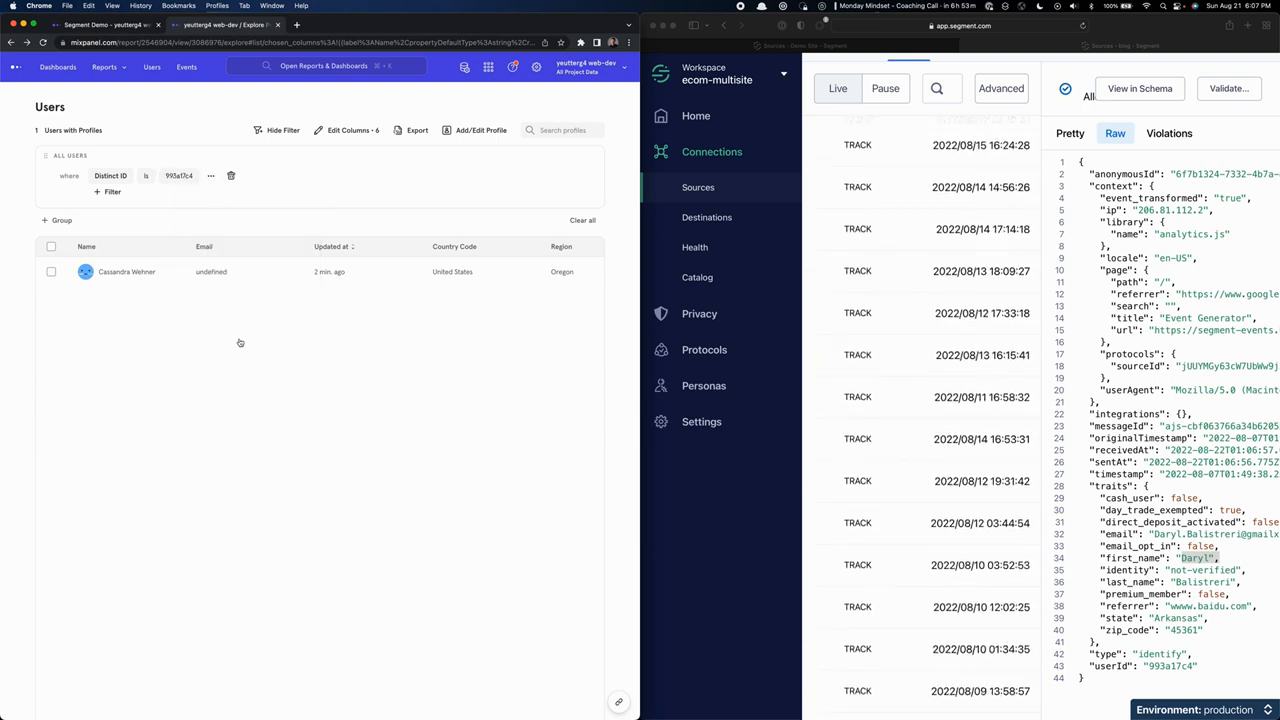
# Open the filtered user's profile and look through the Activity Feed.
pyautogui.click(115, 273)
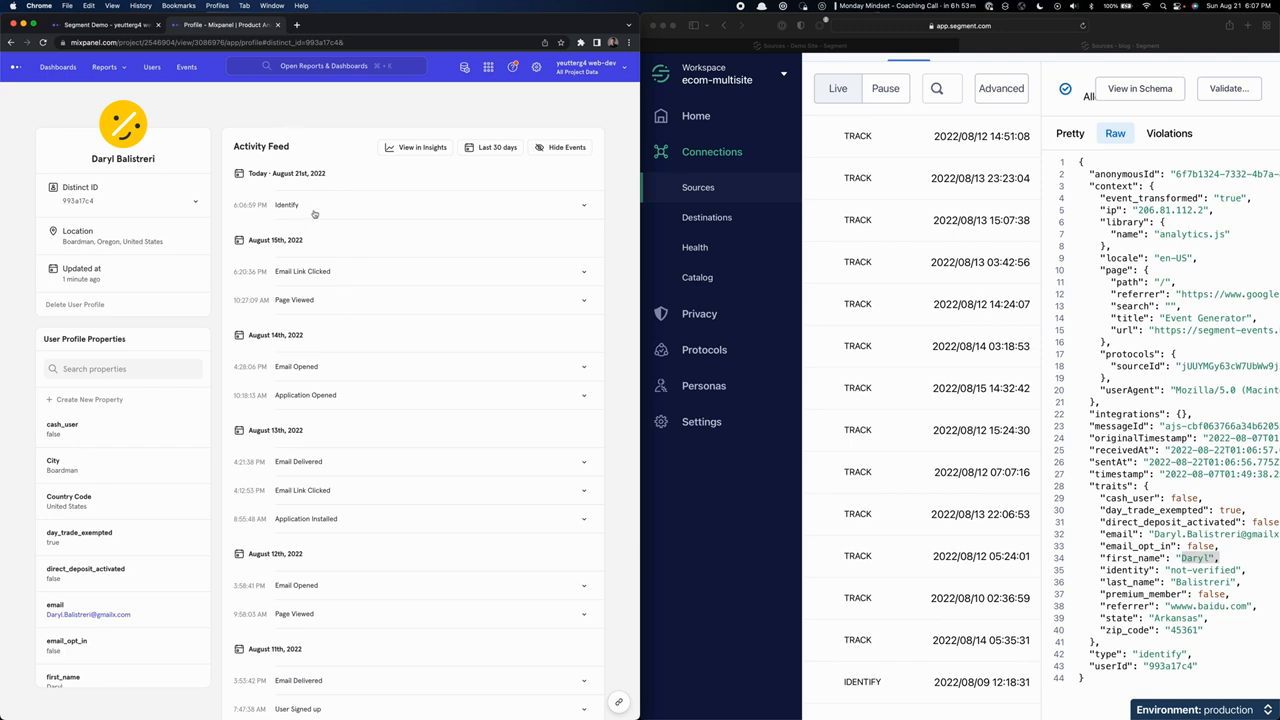
pyautogui.scroll(-5, 337, 363)
pyautogui.scroll(5, 337, 363)
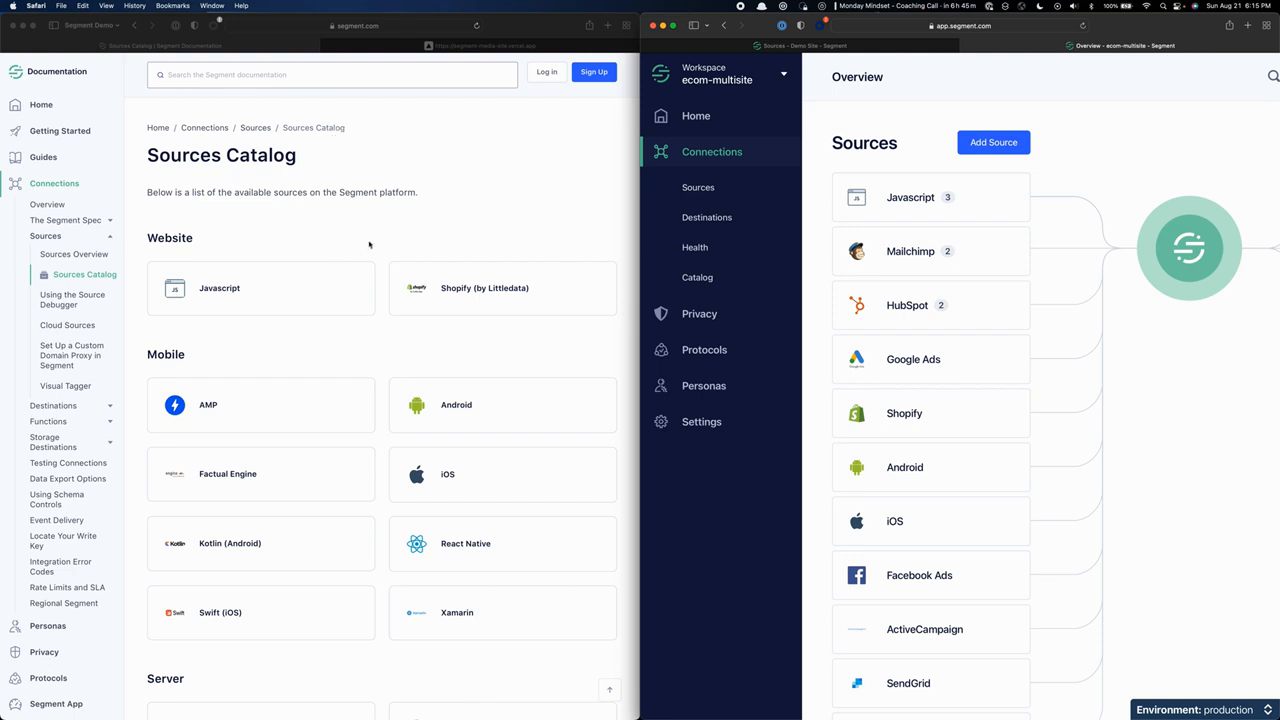
# Search the Segment documentation for "itera" and open the Iterable Source page.
pyautogui.click(313, 161)
pyautogui.click(305, 79)
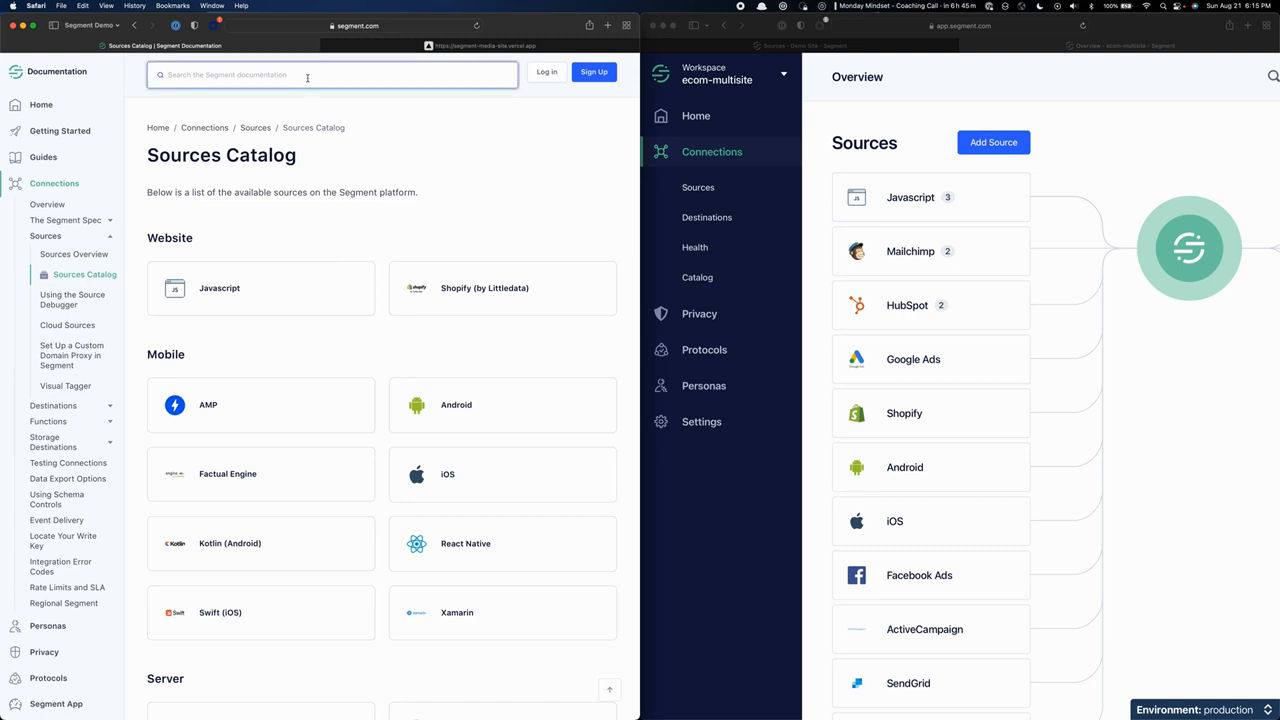
pyautogui.write('itera')
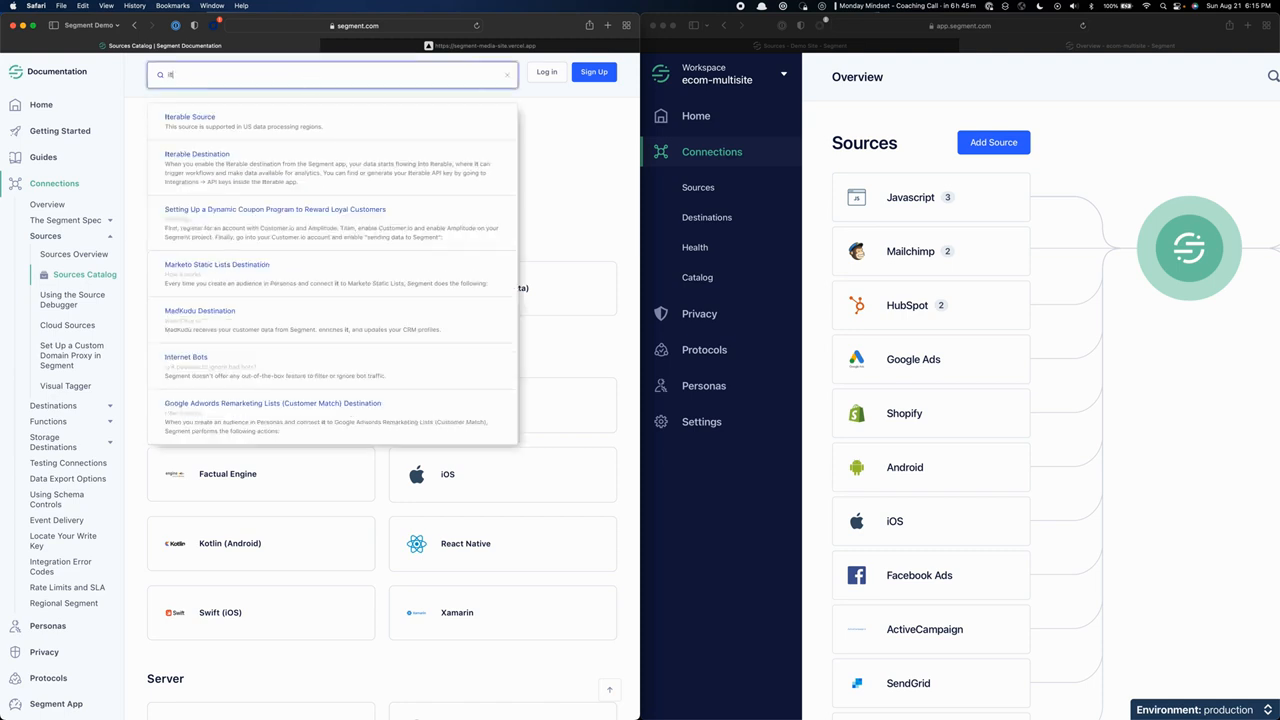
pyautogui.click(203, 121)
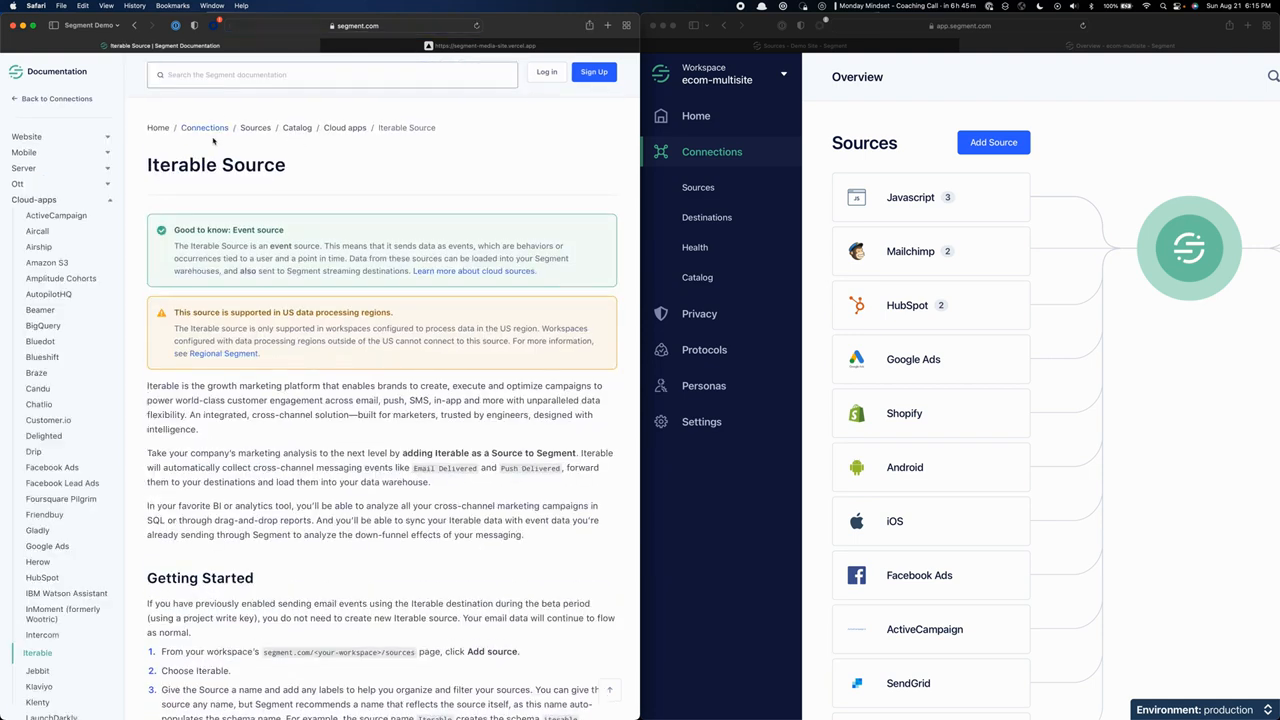
# In the Segment workspace, start adding a source, filter the catalog by "iter" and open Iterable.
pyautogui.click(934, 97)
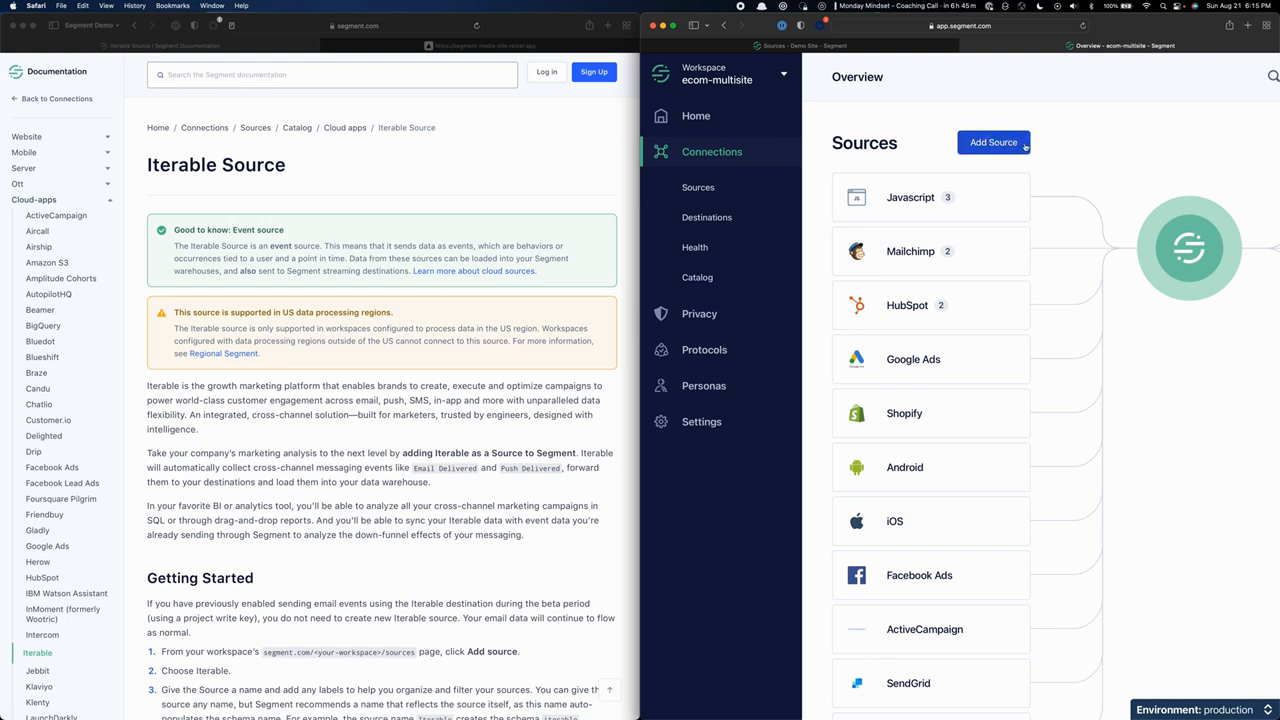
pyautogui.click(1006, 142)
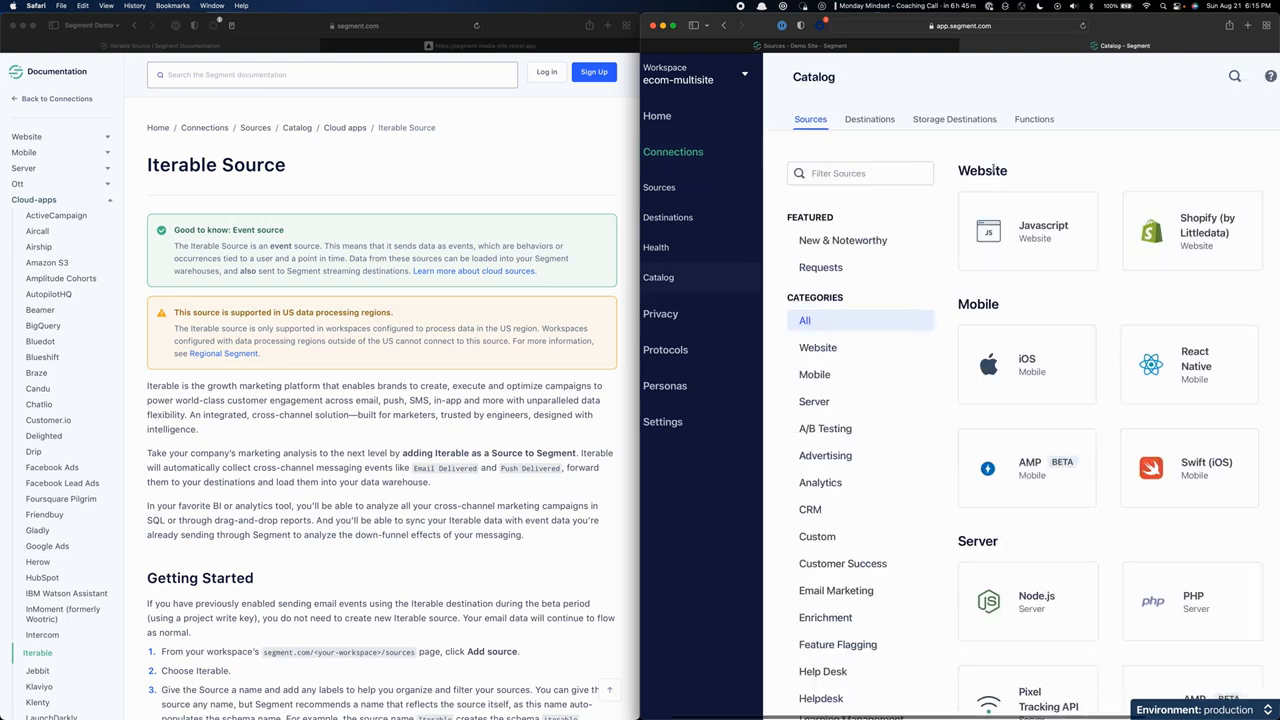
pyautogui.click(853, 172)
pyautogui.write('iter')
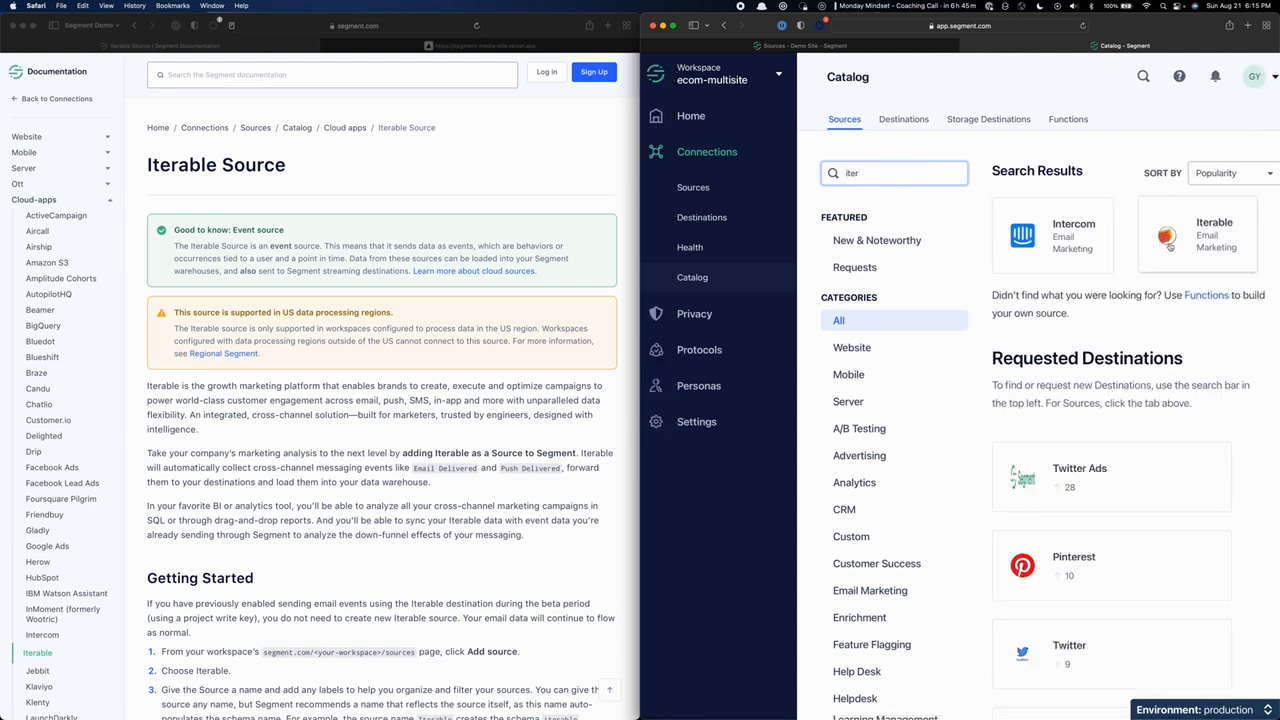
pyautogui.click(1211, 245)
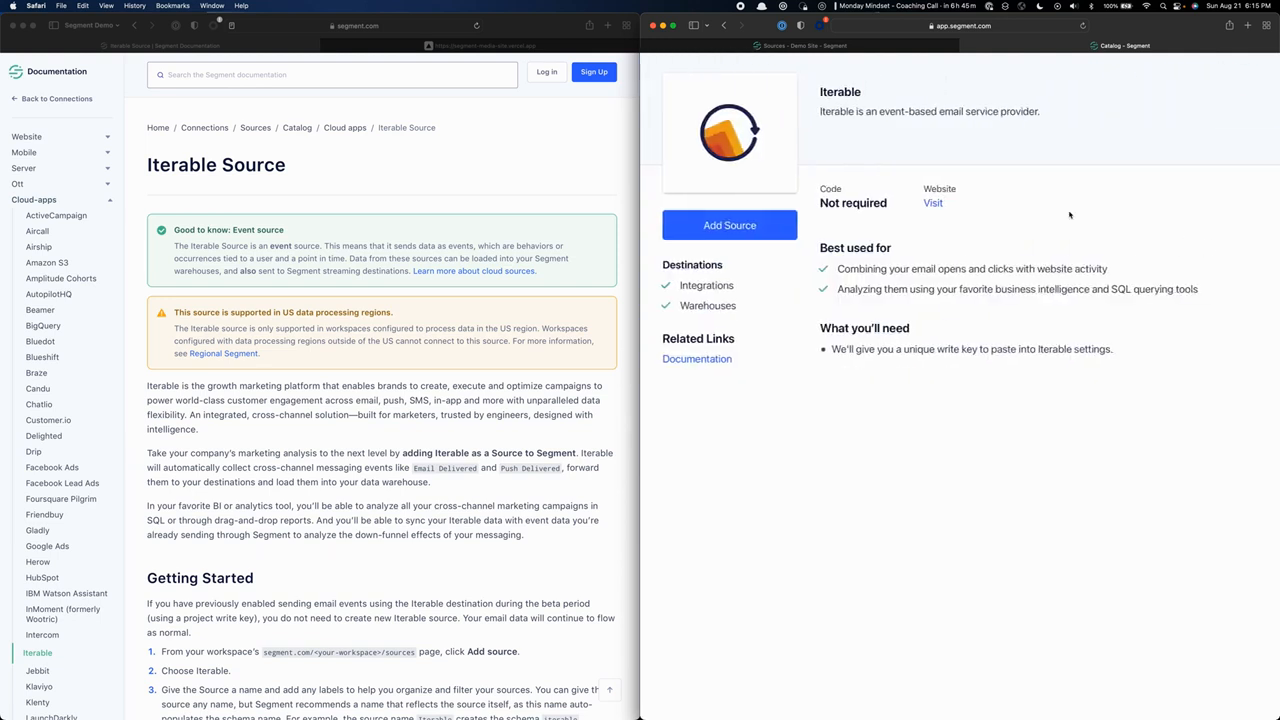
# Add the Iterable source with the name Iterable and the Snowflake warehouse selected, and point out its Write Key field.
pyautogui.click(740, 231)
pyautogui.hscroll(2, 1125, 263)
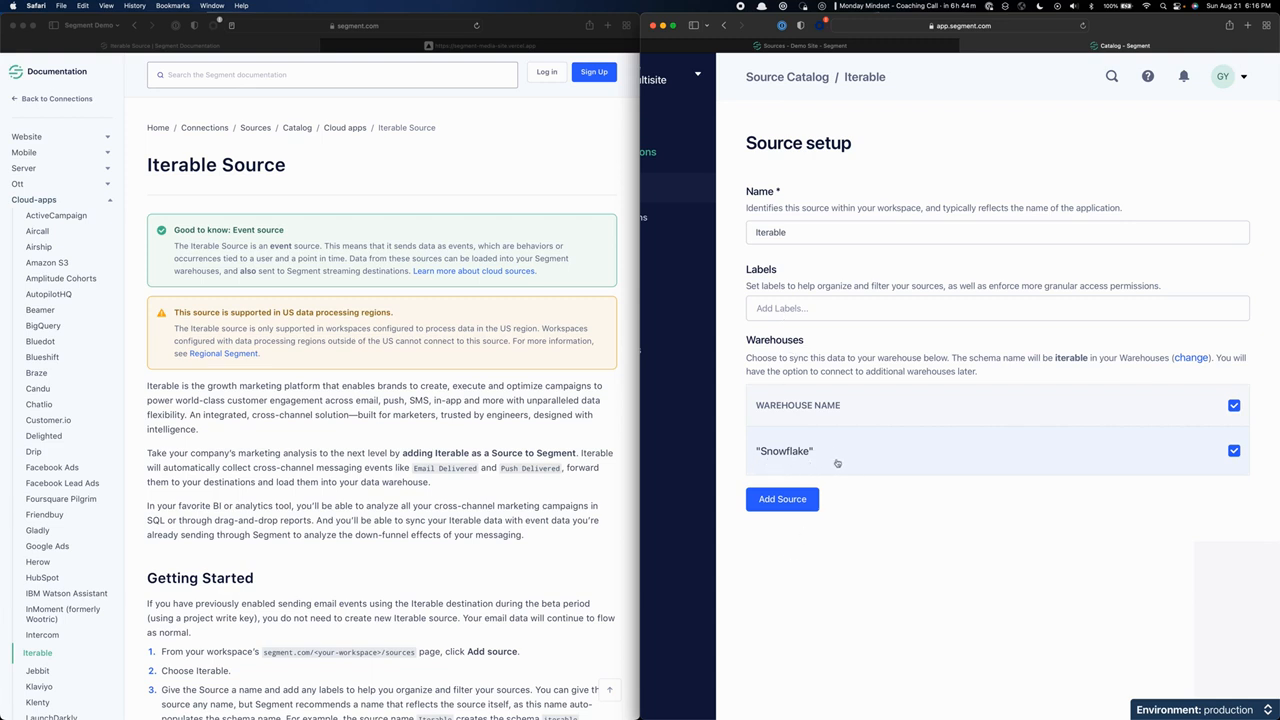
pyautogui.click(787, 500)
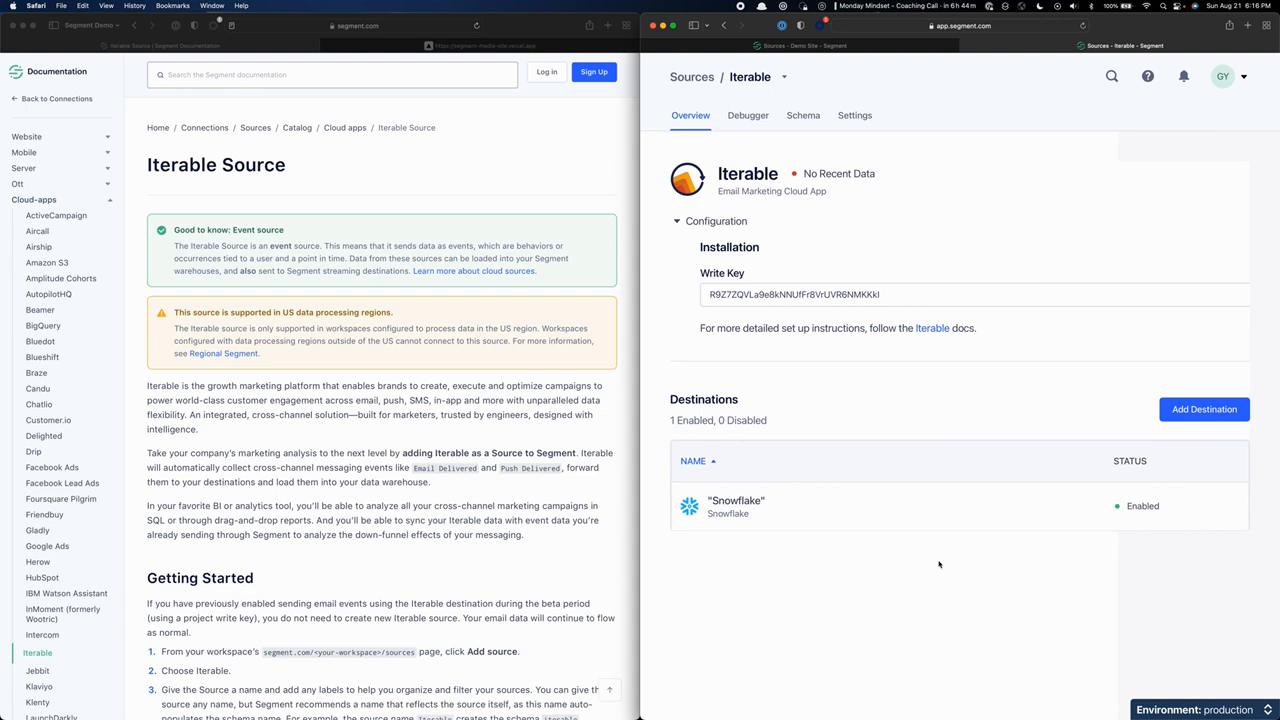
pyautogui.click(778, 303)
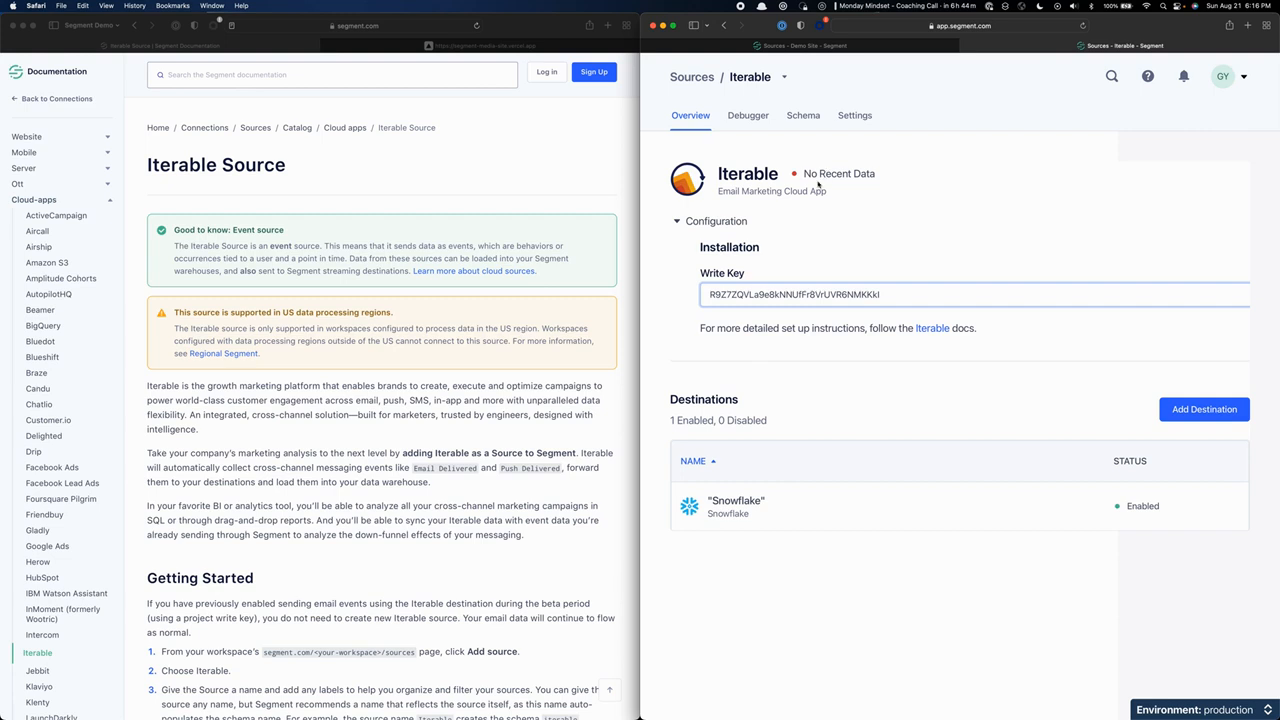
pyautogui.click(958, 258)
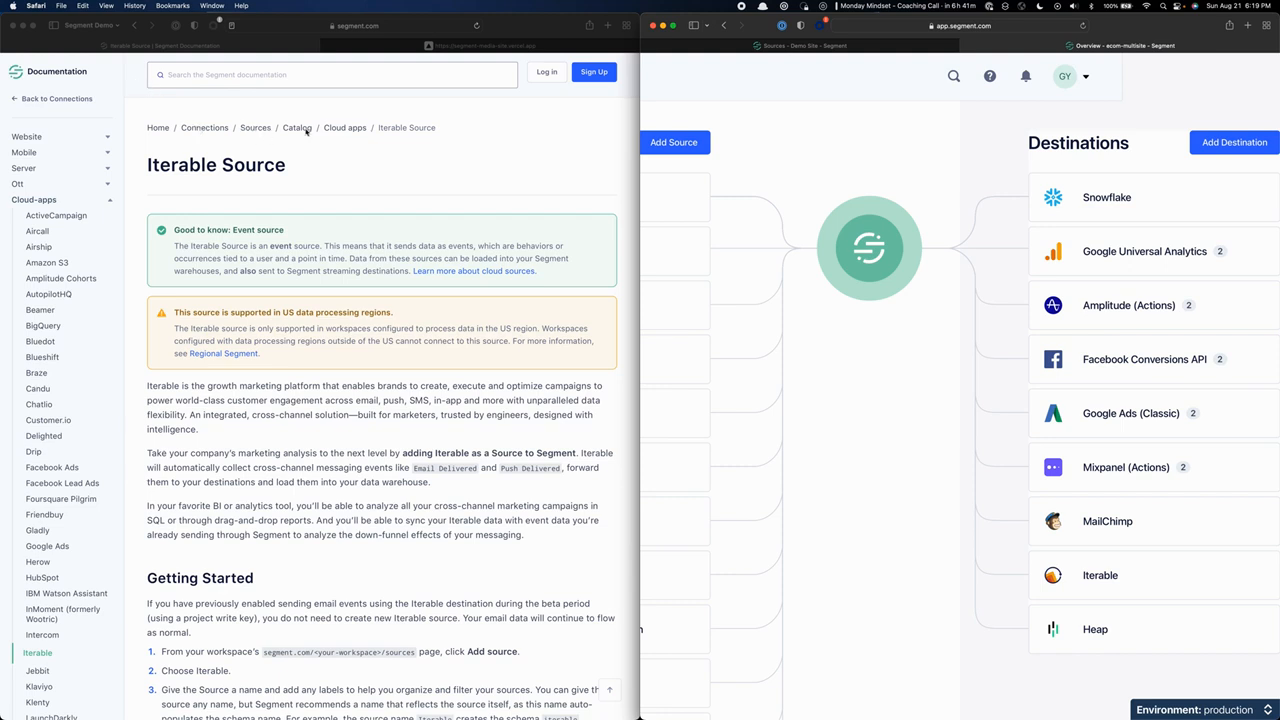
# Search the Segment documentation for "mix" and open the Mixpanel (Actions) Destination page.
pyautogui.click(230, 75)
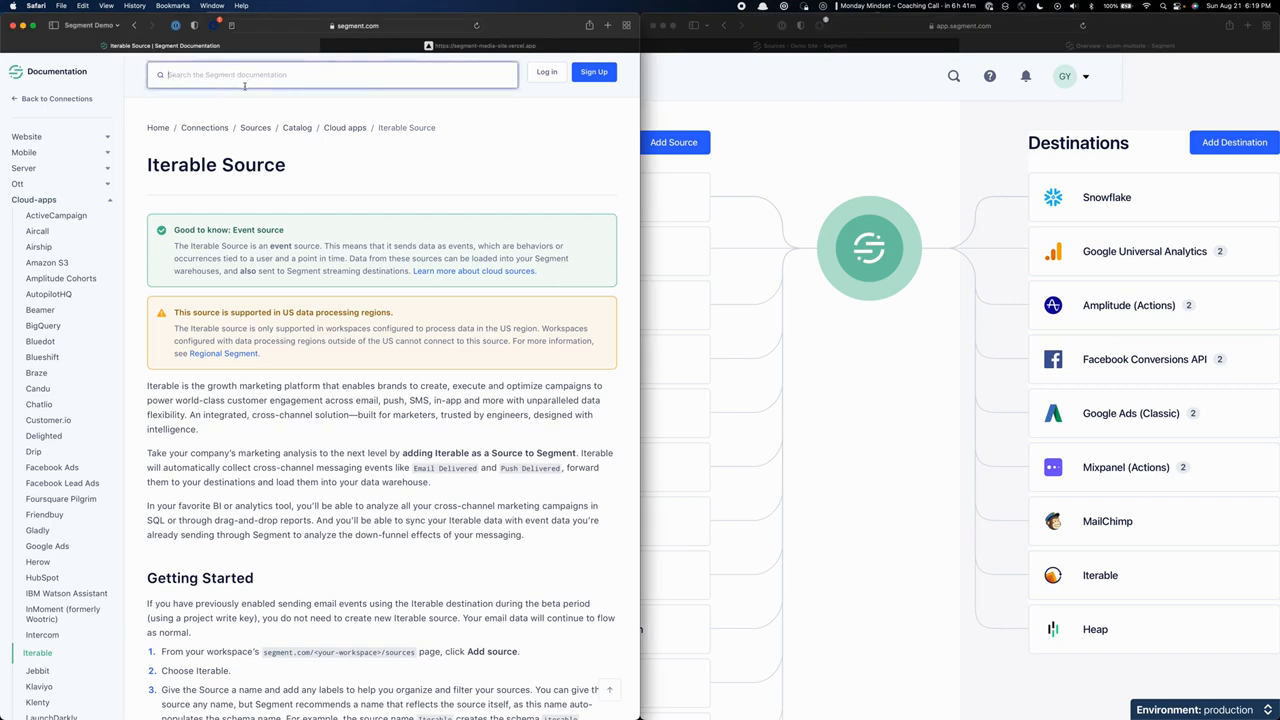
pyautogui.write('mix')
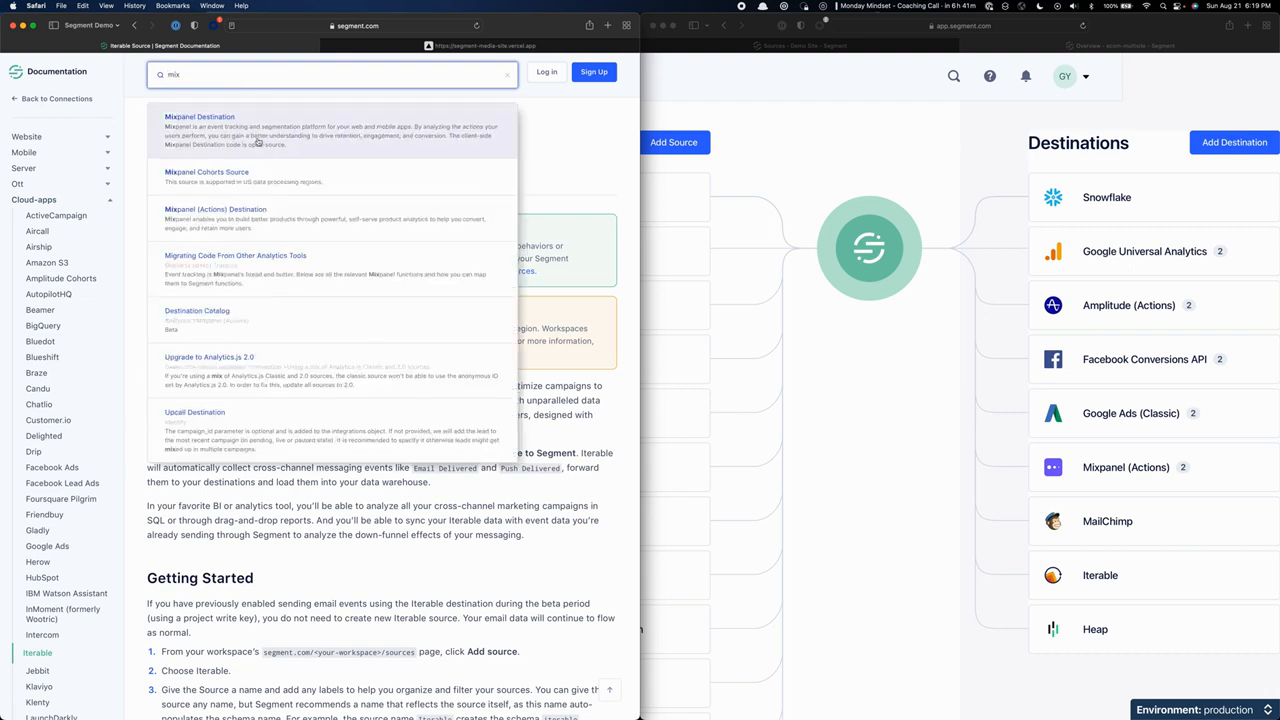
pyautogui.click(209, 218)
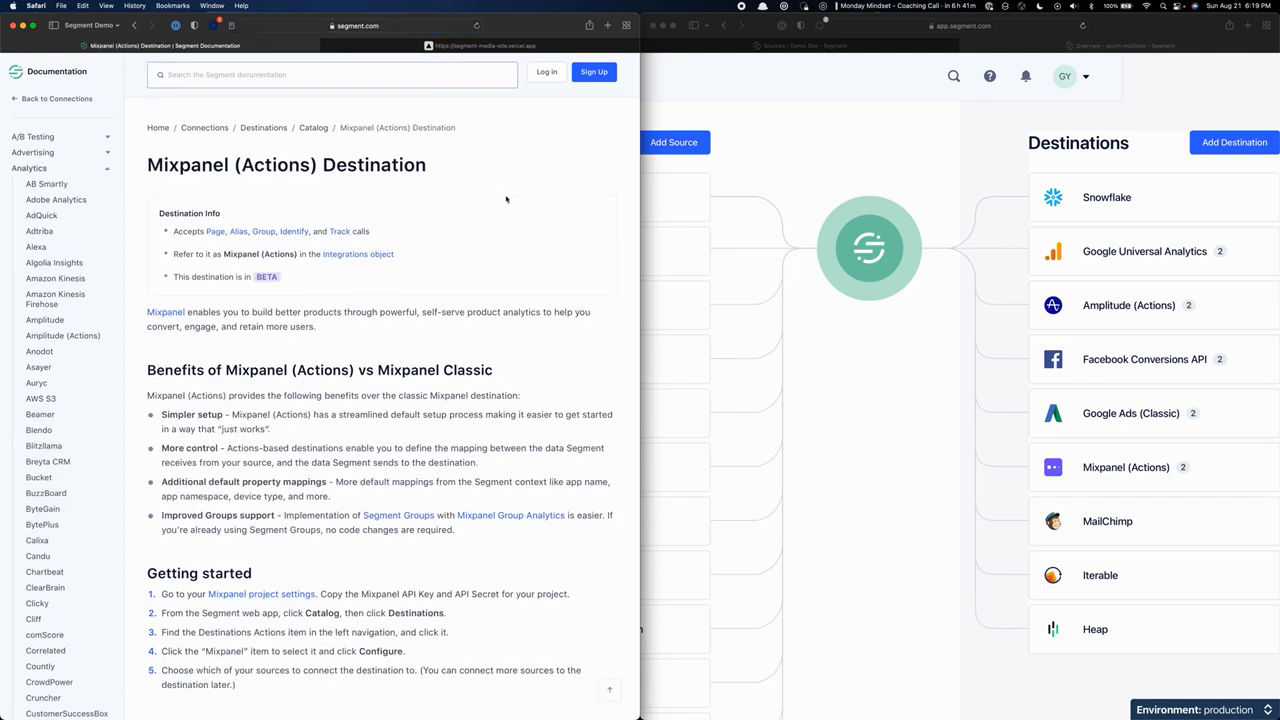
# From the workspace overview, start adding a destination and search the catalog for "mixpa" to reach Mixpanel (Actions).
pyautogui.click(1155, 120)
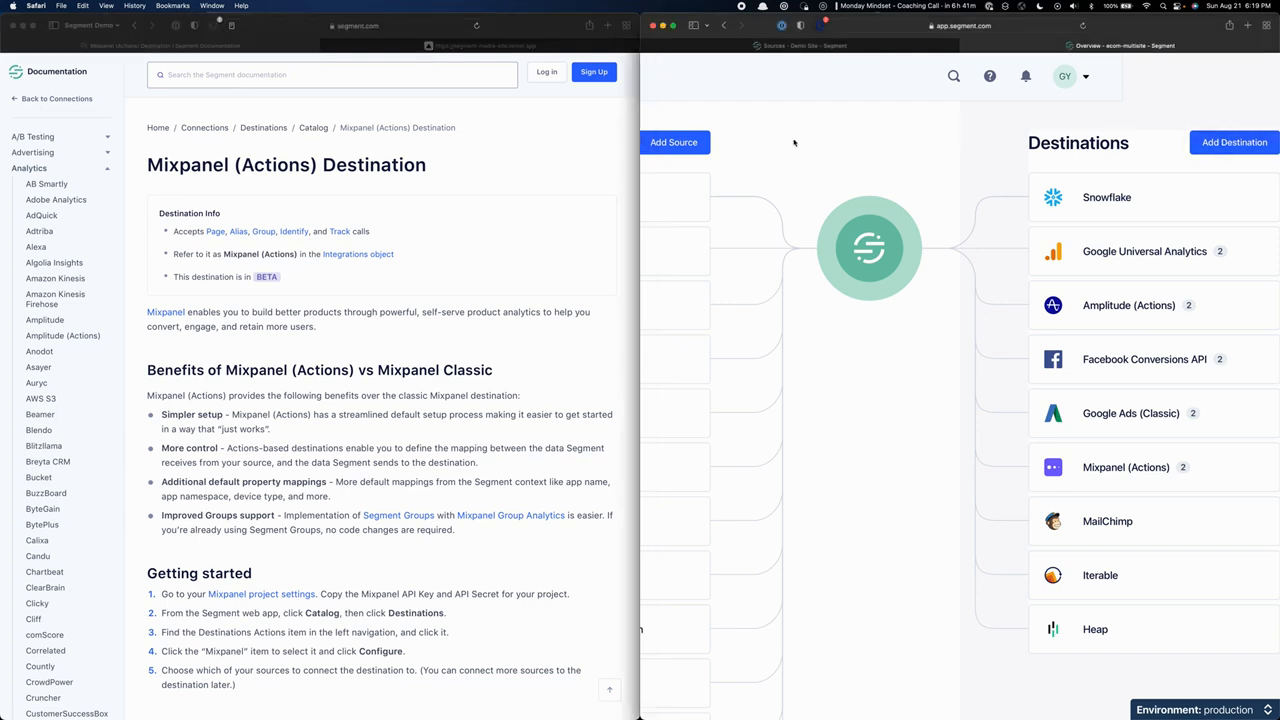
pyautogui.hscroll(-5, 814, 131)
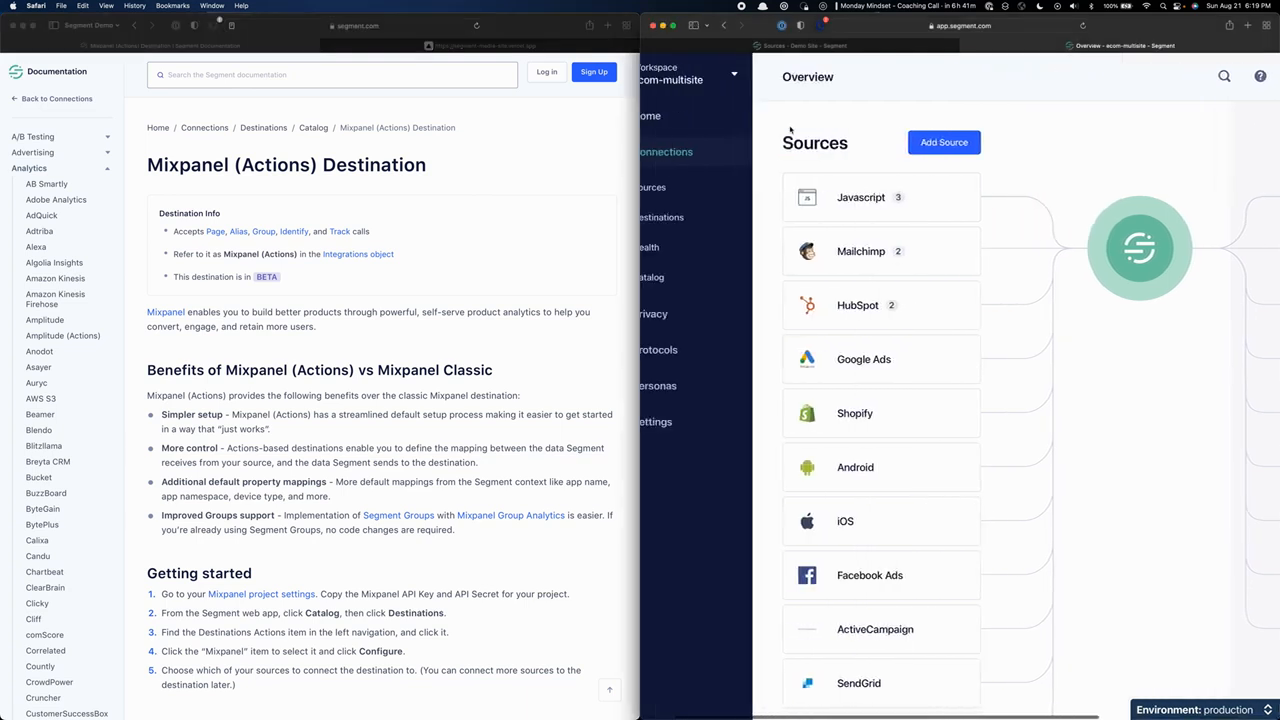
pyautogui.hscroll(5, 790, 128)
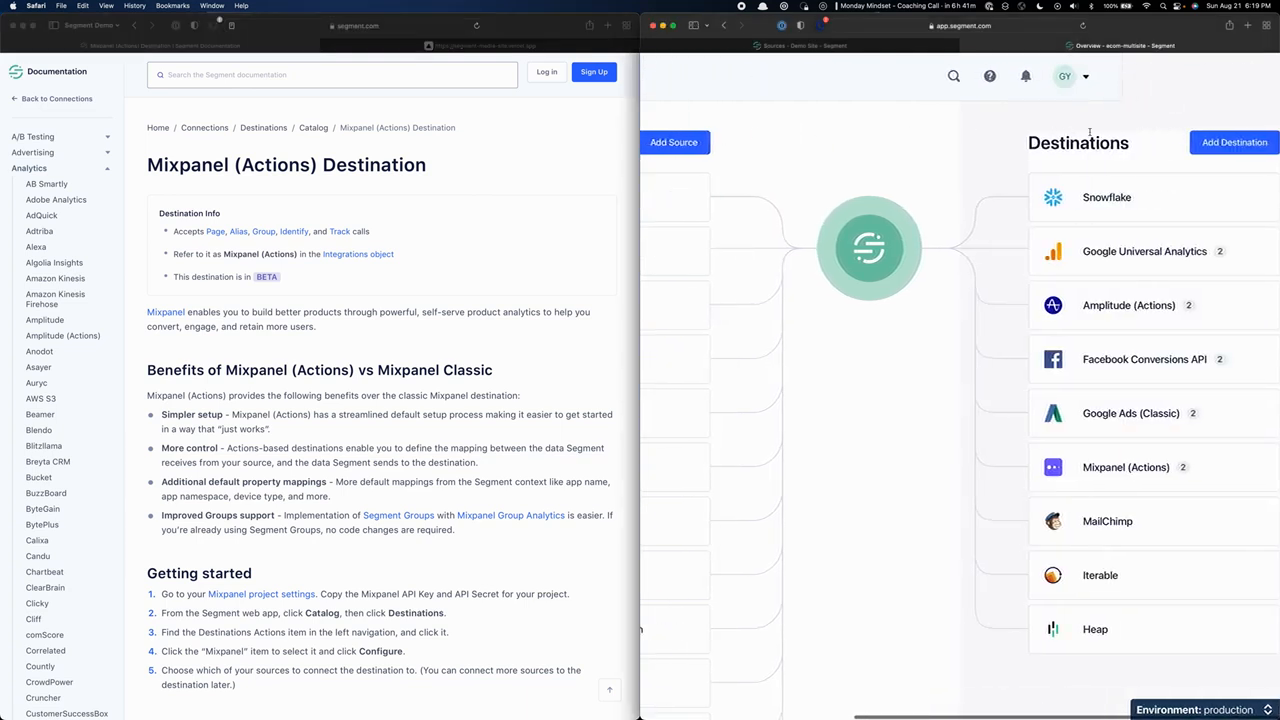
pyautogui.click(1219, 143)
pyautogui.click(903, 172)
pyautogui.write('m')
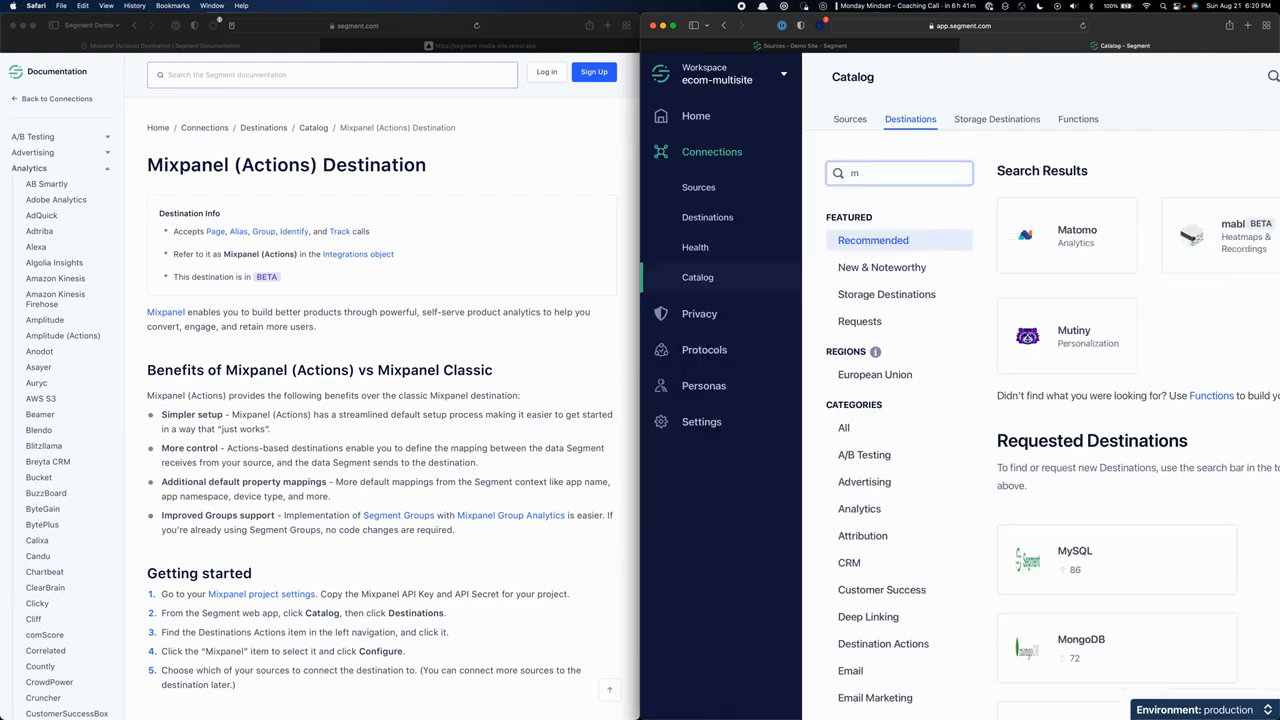
pyautogui.write('ixpa')
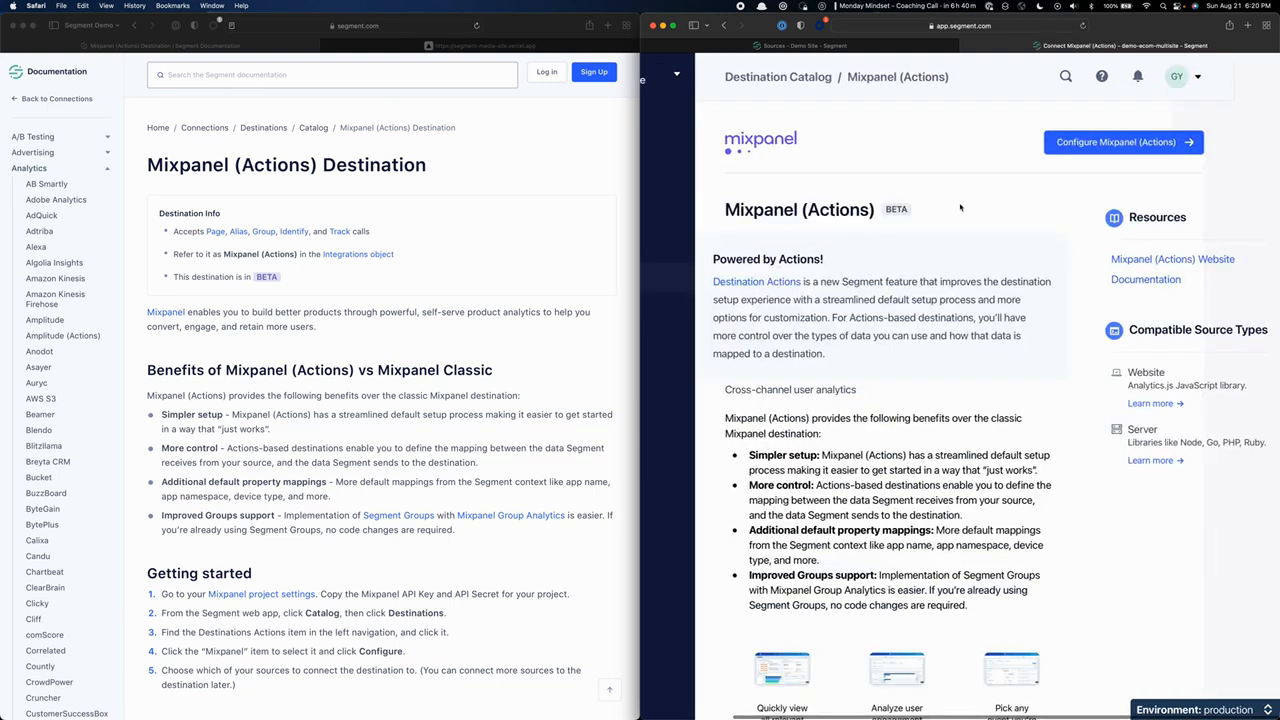
# Begin configuring Mixpanel (Actions) and choose Shopify as its data source.
pyautogui.click(1083, 143)
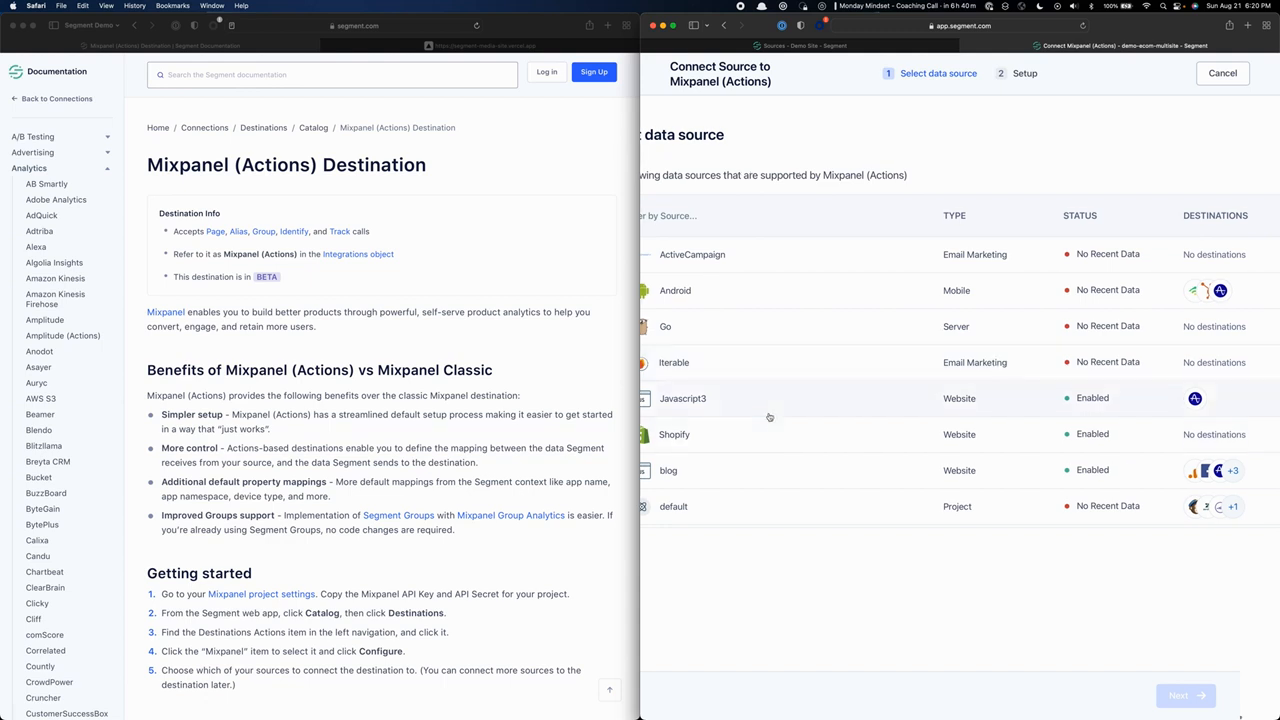
pyautogui.scroll(-1, 740, 425)
pyautogui.click(698, 430)
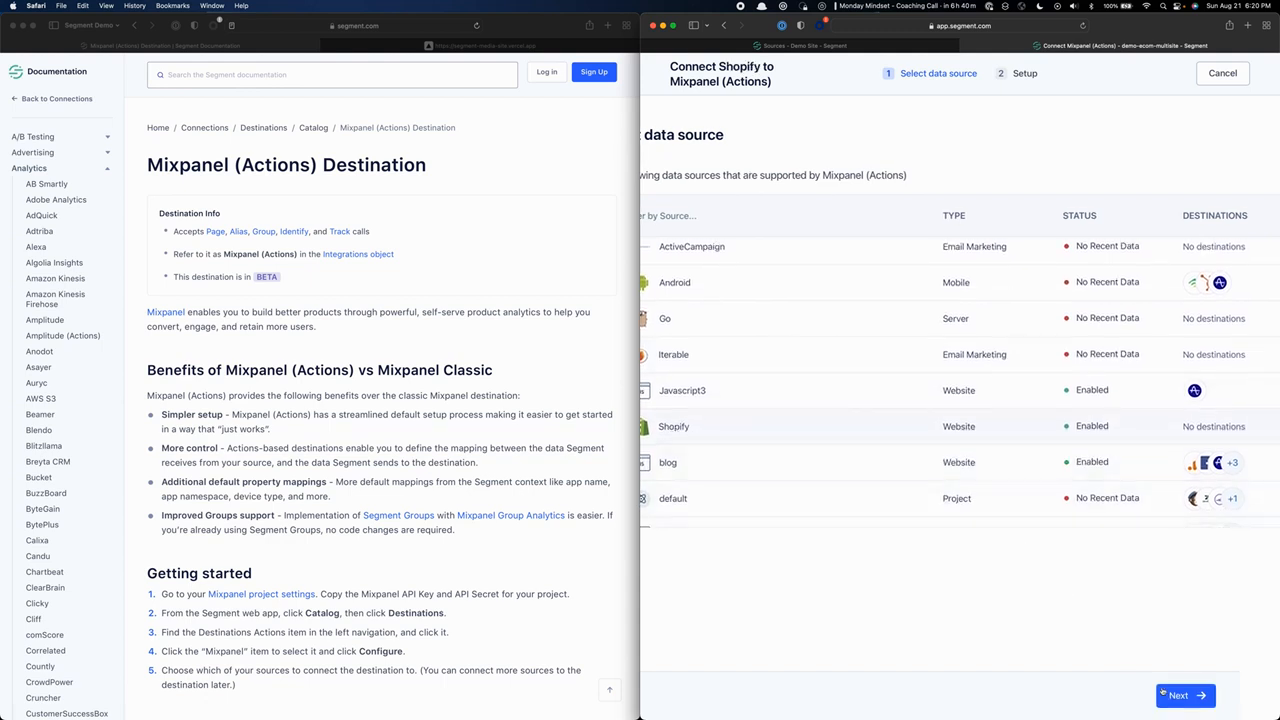
pyautogui.click(1174, 696)
# Name the destination "Mixpanel Shopify", choose to fill in settings manually, and save it.
pyautogui.click(750, 229)
pyautogui.write('M')
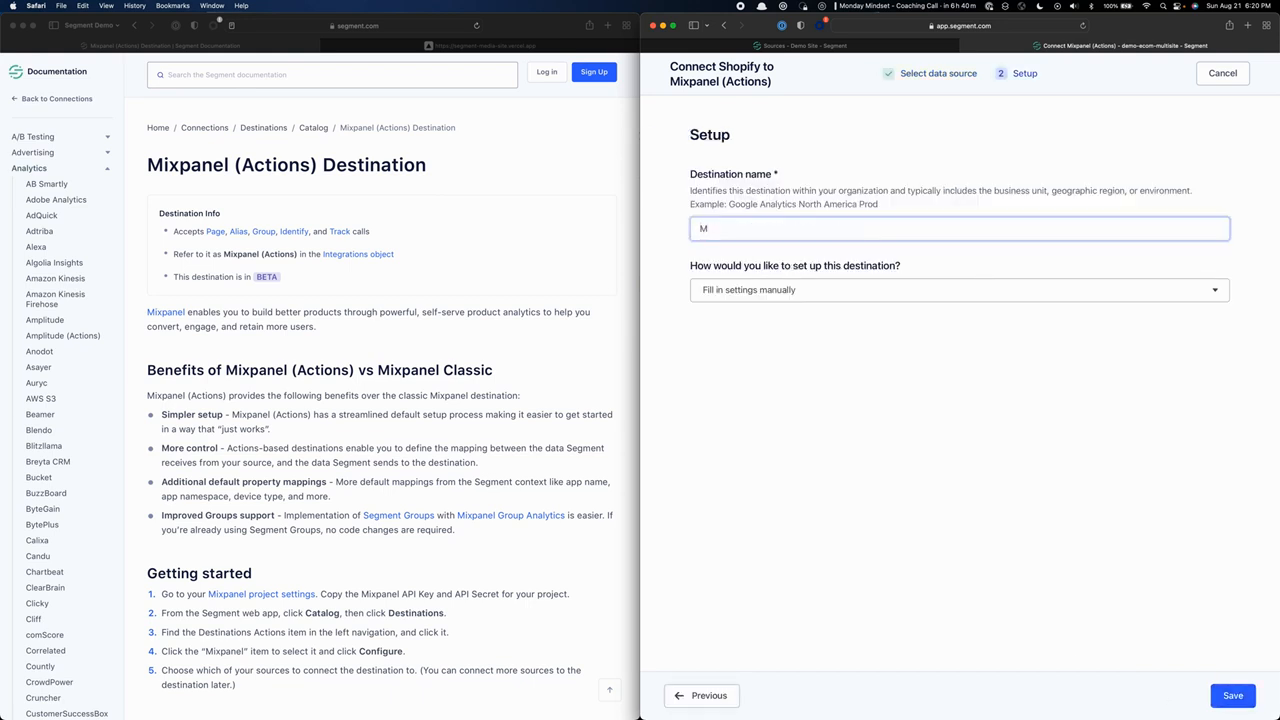
pyautogui.write('ixpanel Shopify')
pyautogui.click(957, 340)
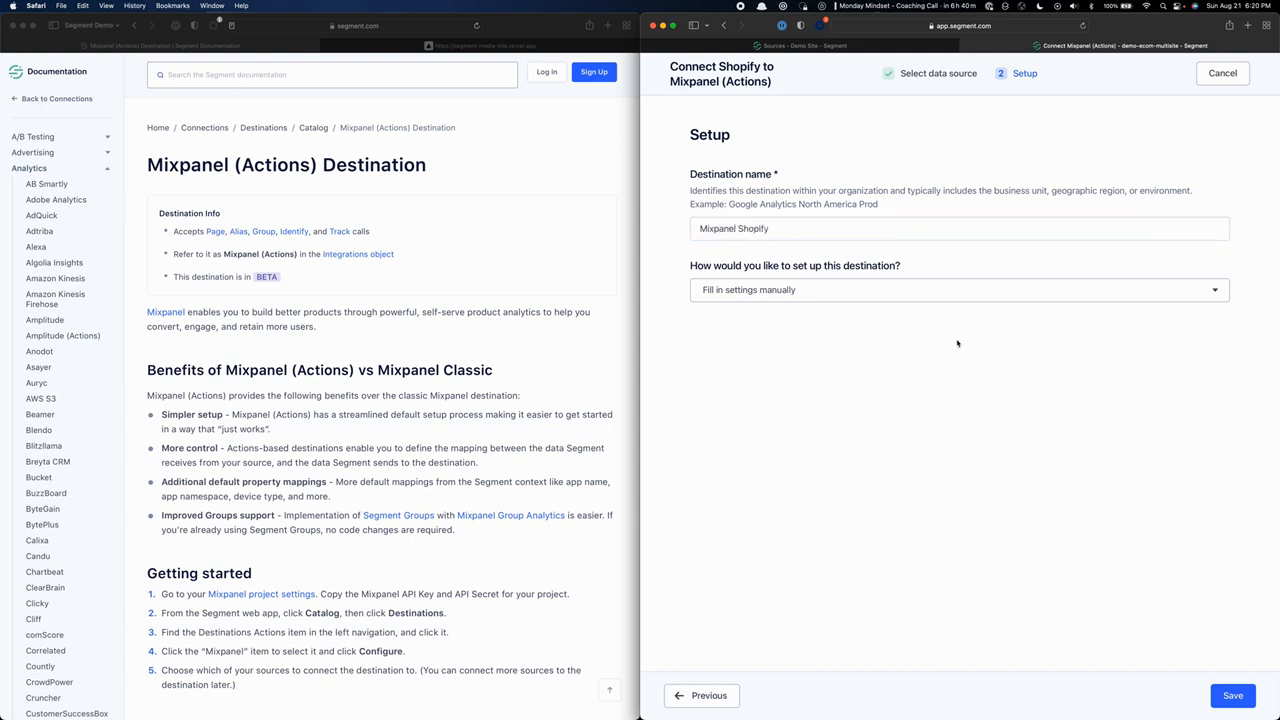
pyautogui.click(869, 292)
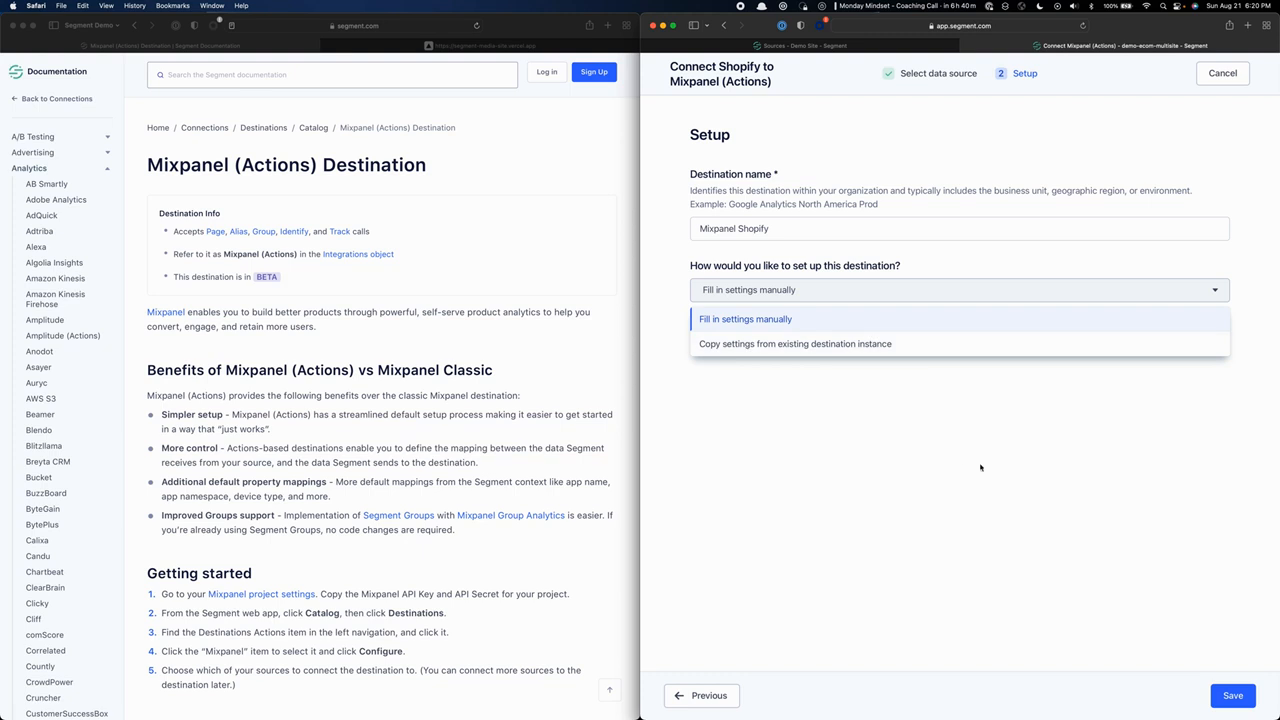
pyautogui.click(803, 319)
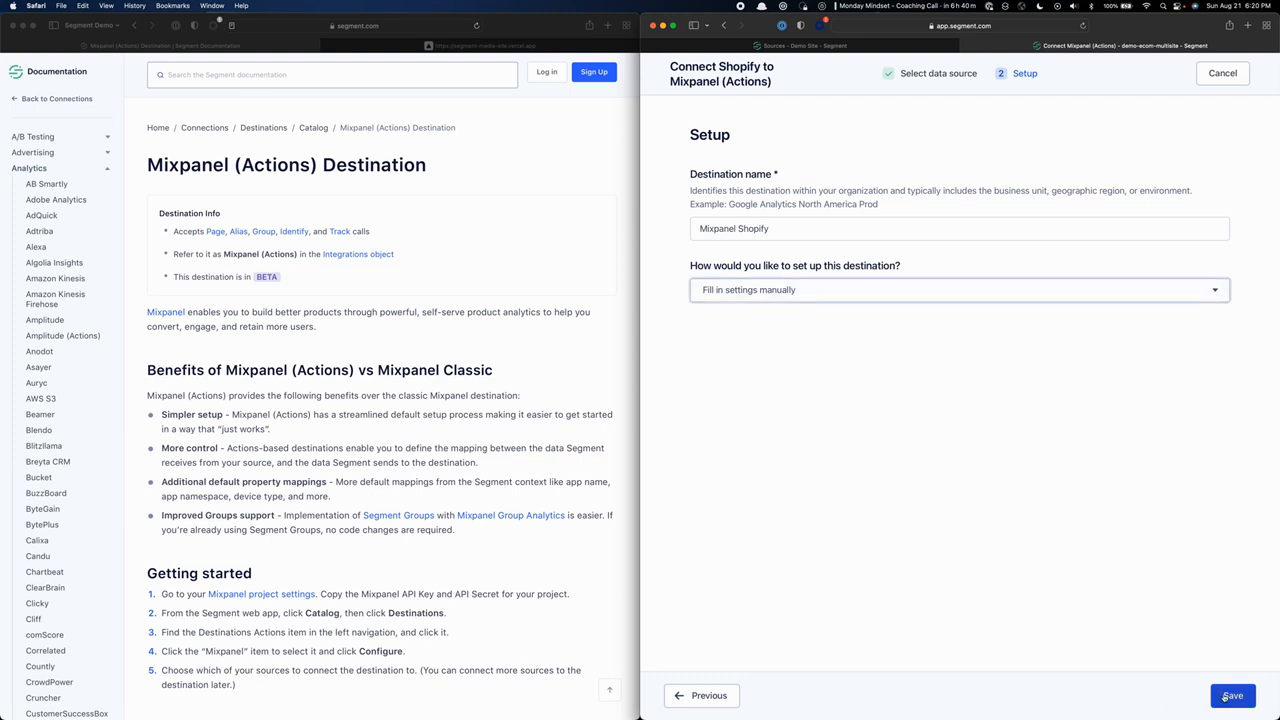
pyautogui.click(1230, 696)
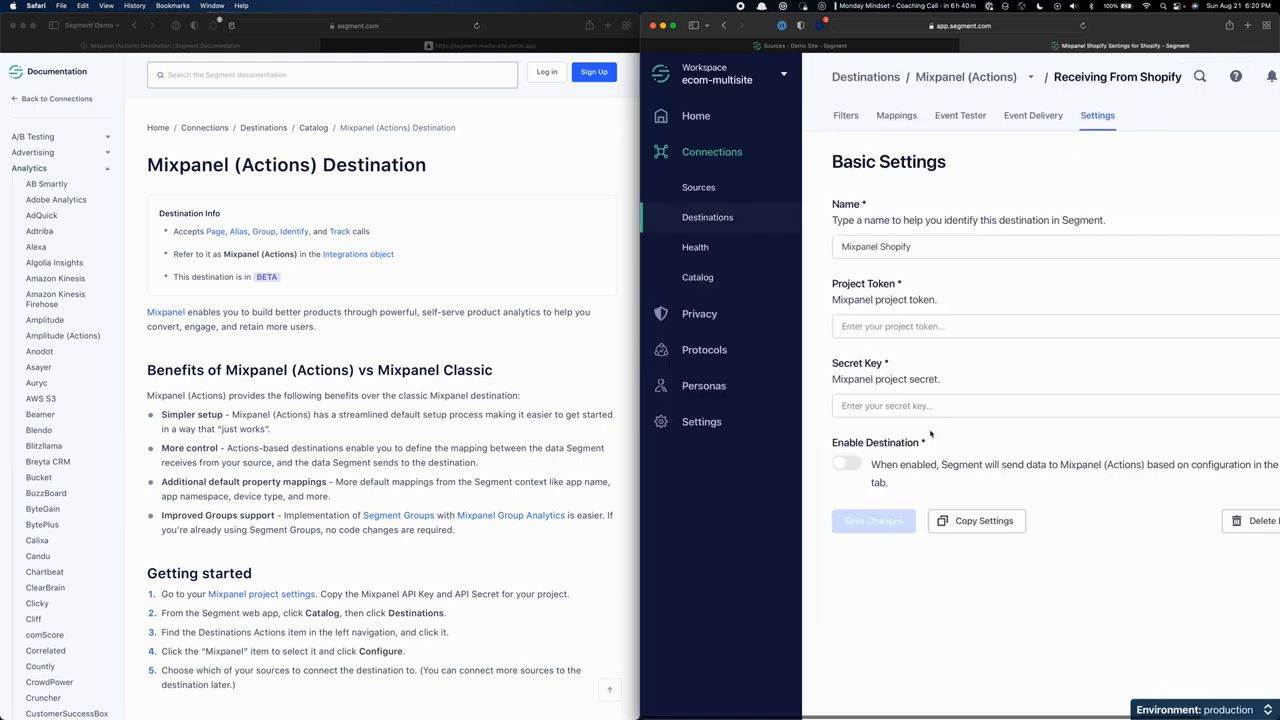
# Look up the project token in the Mixpanel project settings and paste it as the Mixpanel Shopify destination's project token.
pyautogui.hscroll(3, 931, 433)
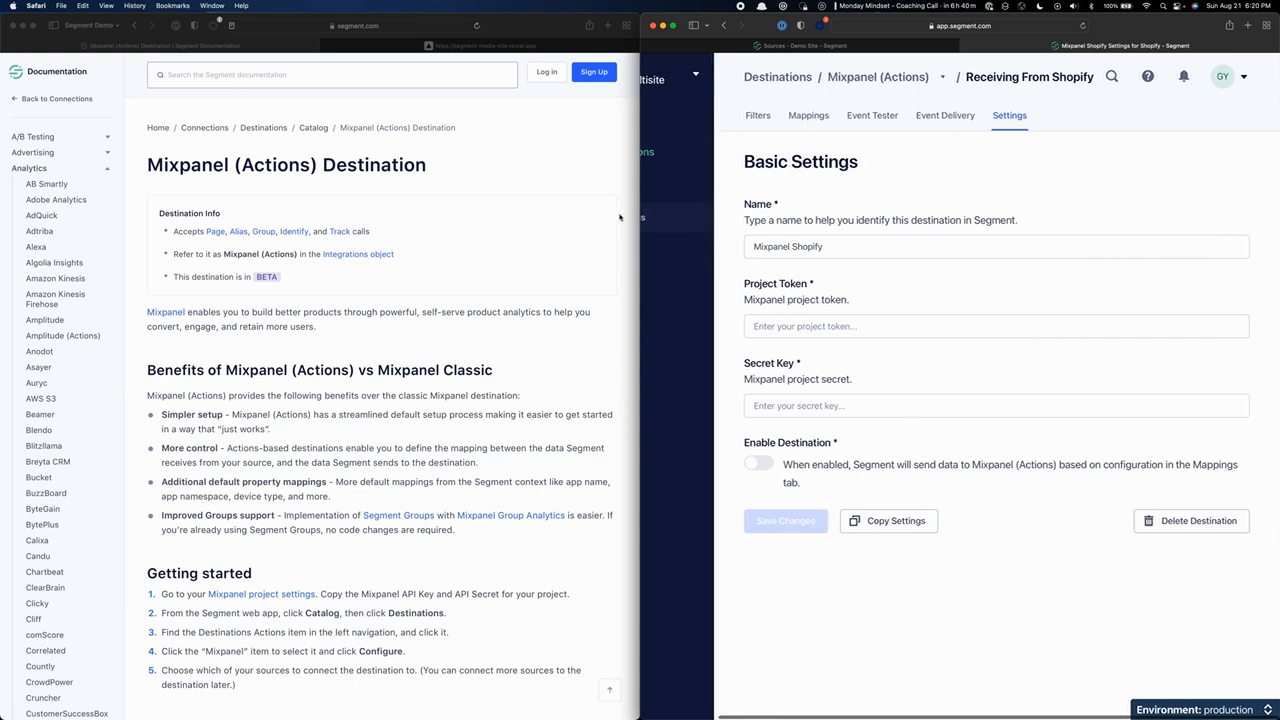
pyautogui.click(757, 284)
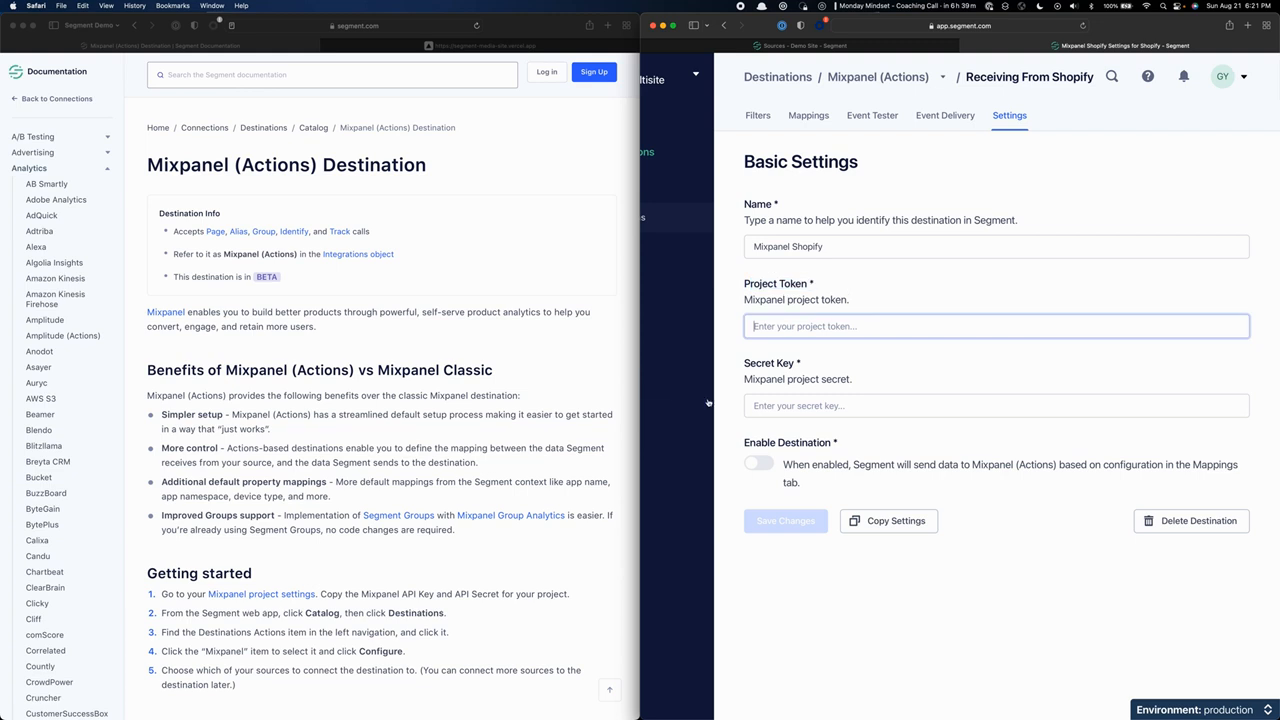
pyautogui.press('super+Tab')
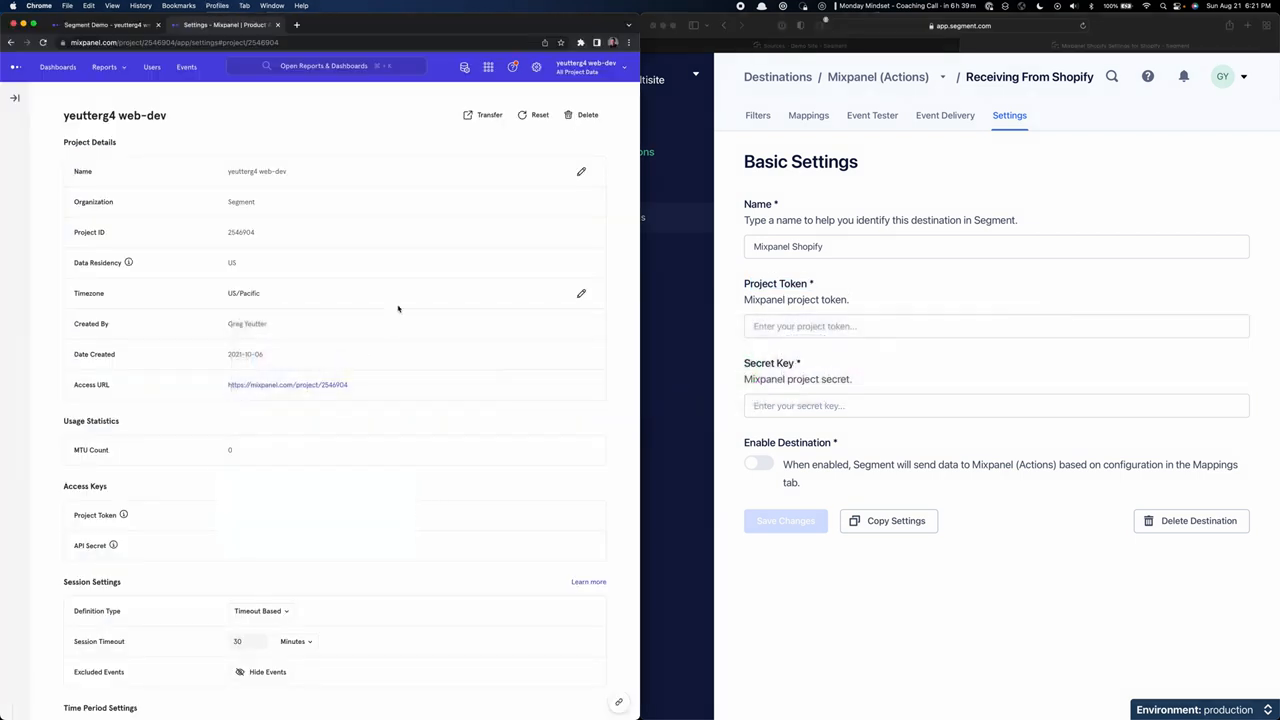
pyautogui.scroll(-1, 234, 431)
pyautogui.scroll(1, 234, 431)
pyautogui.click(770, 330)
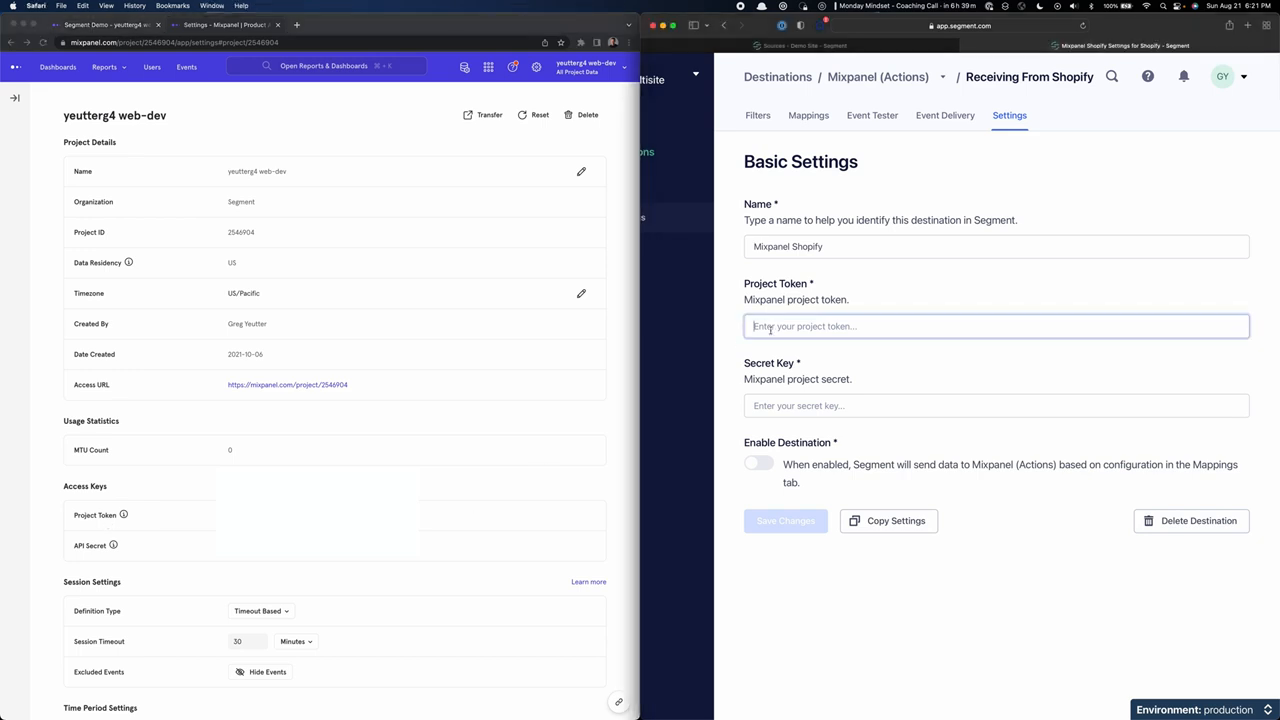
pyautogui.press('super+v')
# Copy the Mixpanel API secret into the destination's secret key, enable the destination, and save the changes.
pyautogui.doubleClick(290, 546)
pyautogui.press('super+c')
pyautogui.click(772, 402)
pyautogui.press('super+v')
pyautogui.click(759, 463)
pyautogui.click(792, 531)
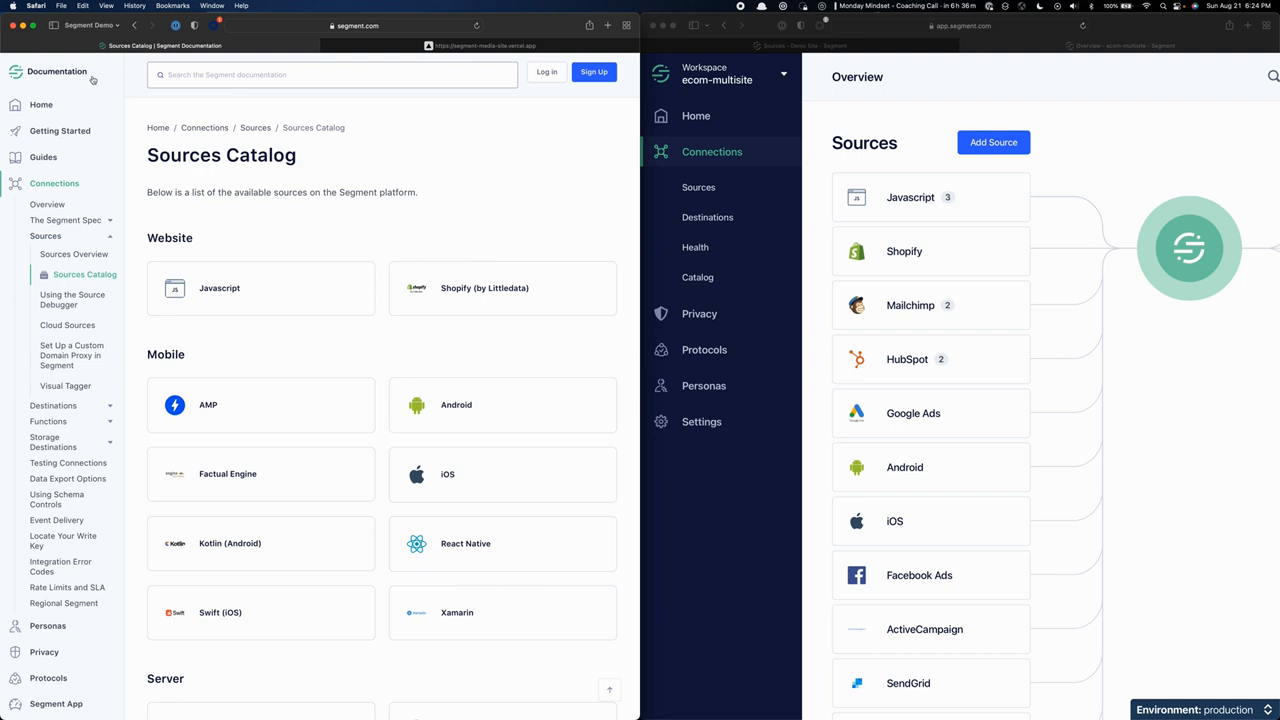
# Browse the Sources Catalog documentation, open the Javascript source page, and go to its Quickstart tutorial.
pyautogui.scroll(-1, 415, 220)
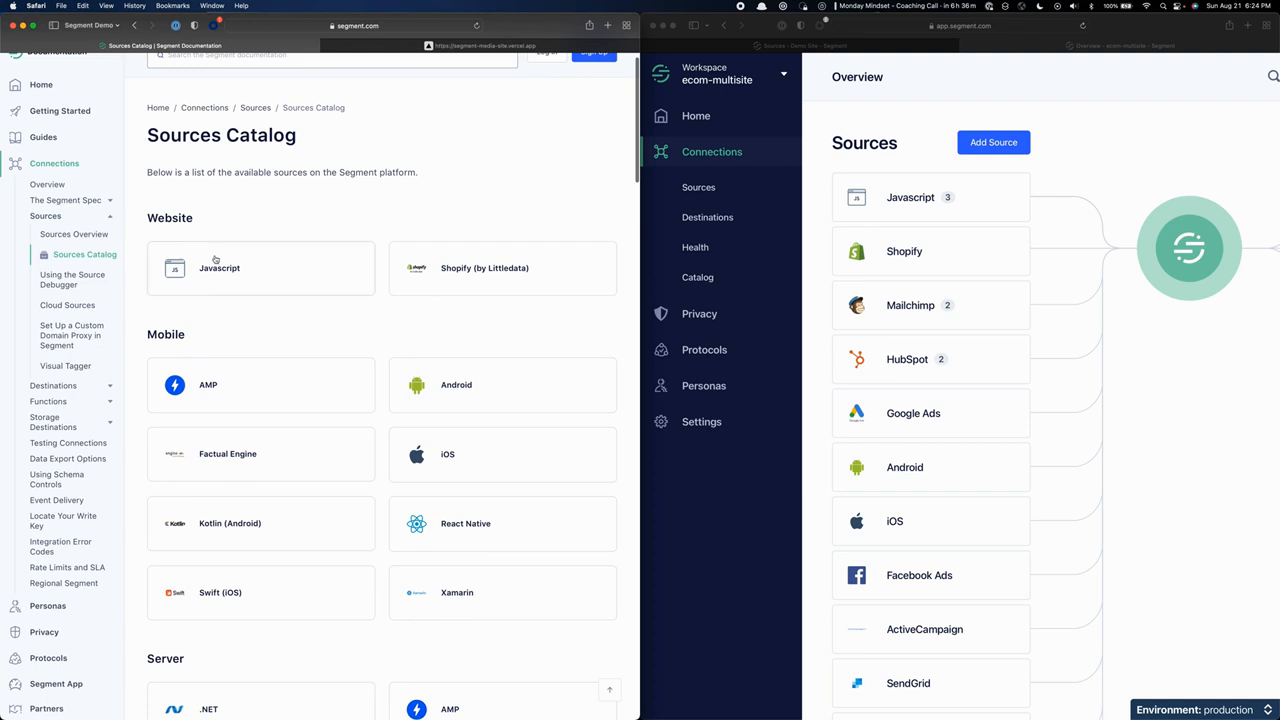
pyautogui.scroll(-3, 234, 244)
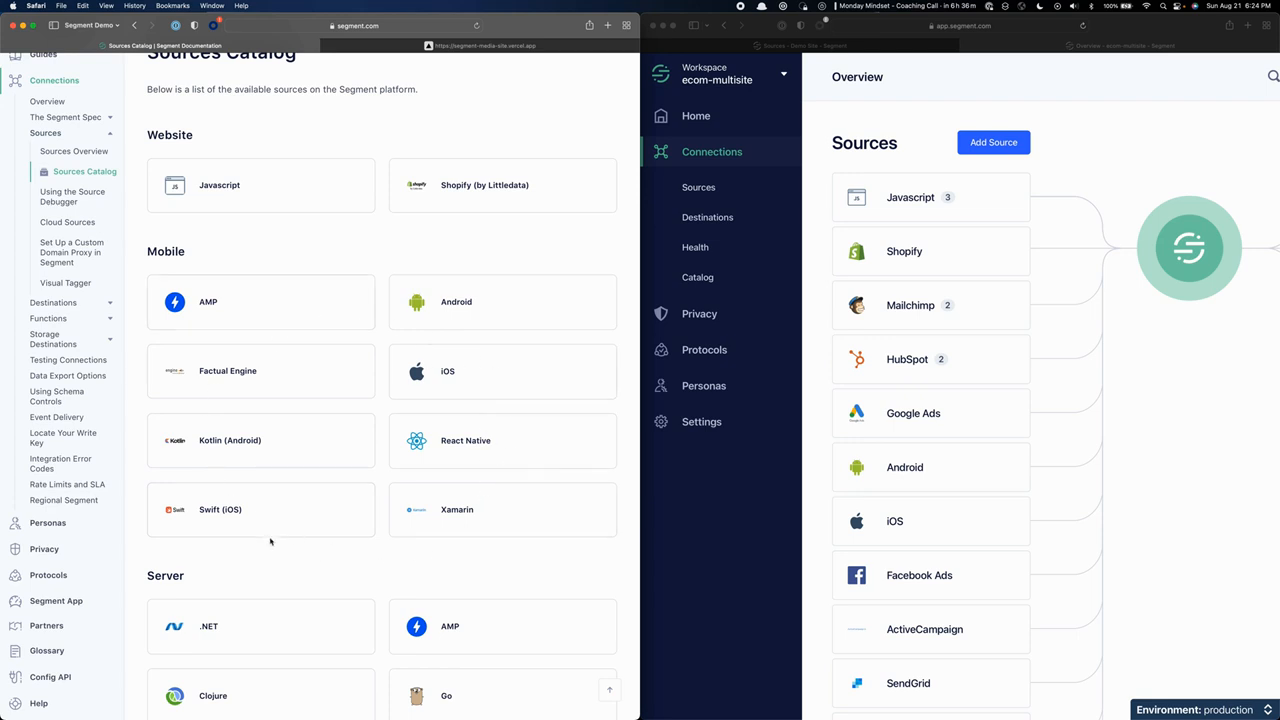
pyautogui.scroll(-3, 272, 538)
pyautogui.scroll(-8, 274, 540)
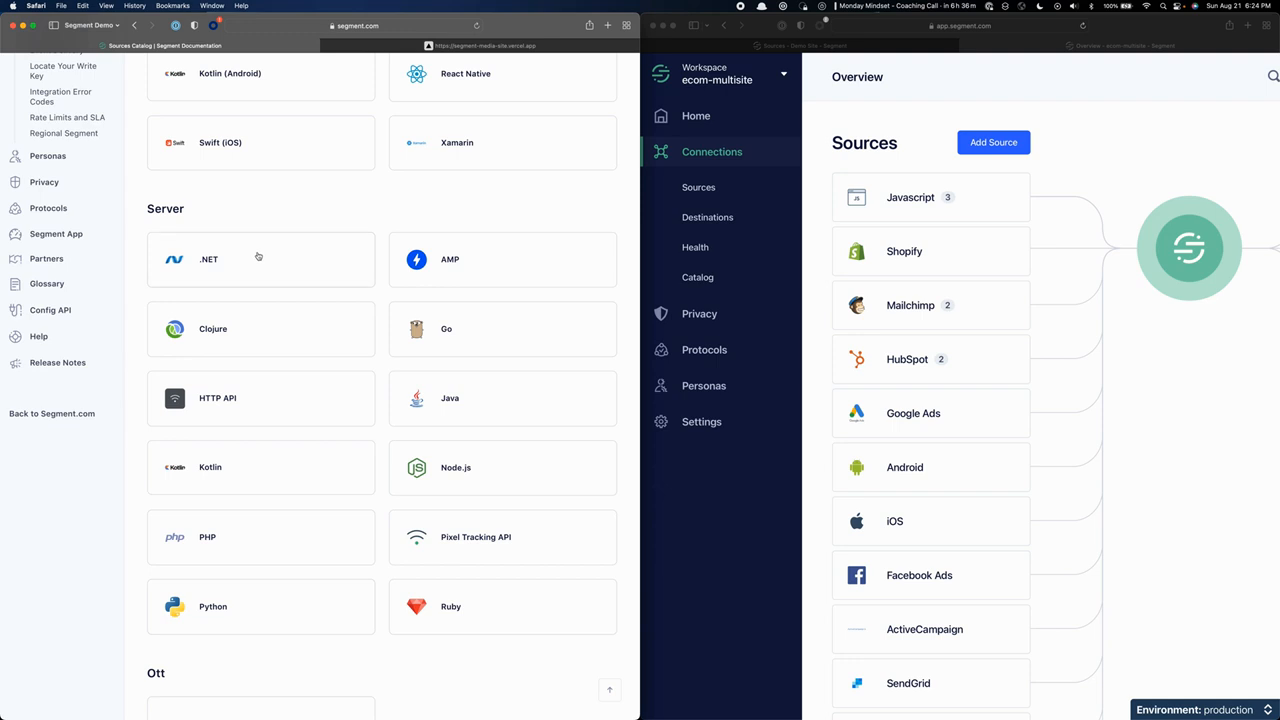
pyautogui.scroll(10, 257, 255)
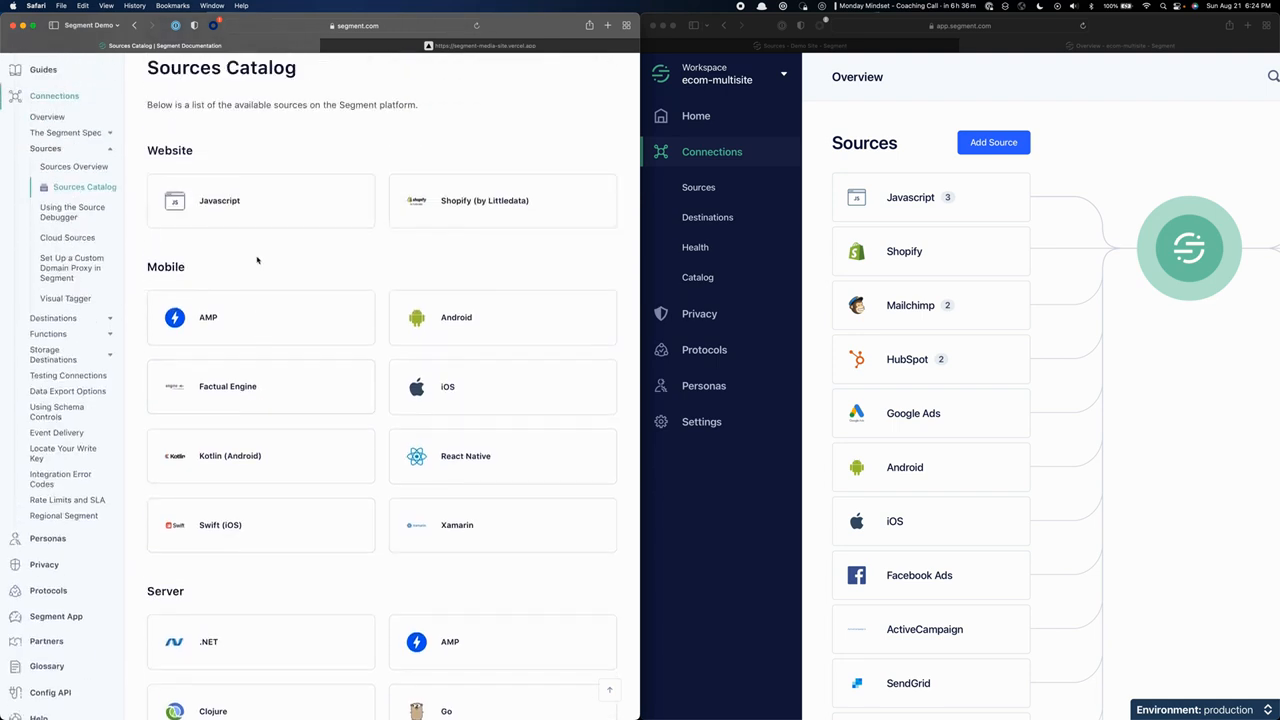
pyautogui.scroll(2, 255, 258)
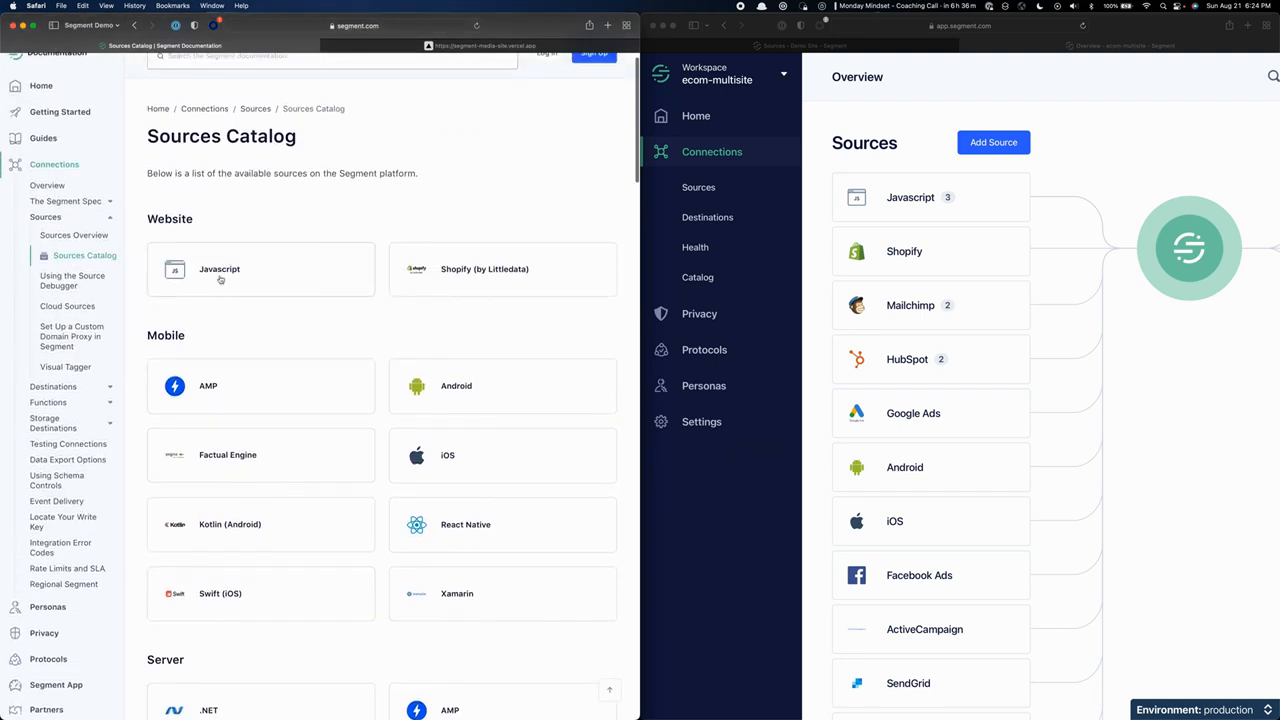
pyautogui.click(221, 276)
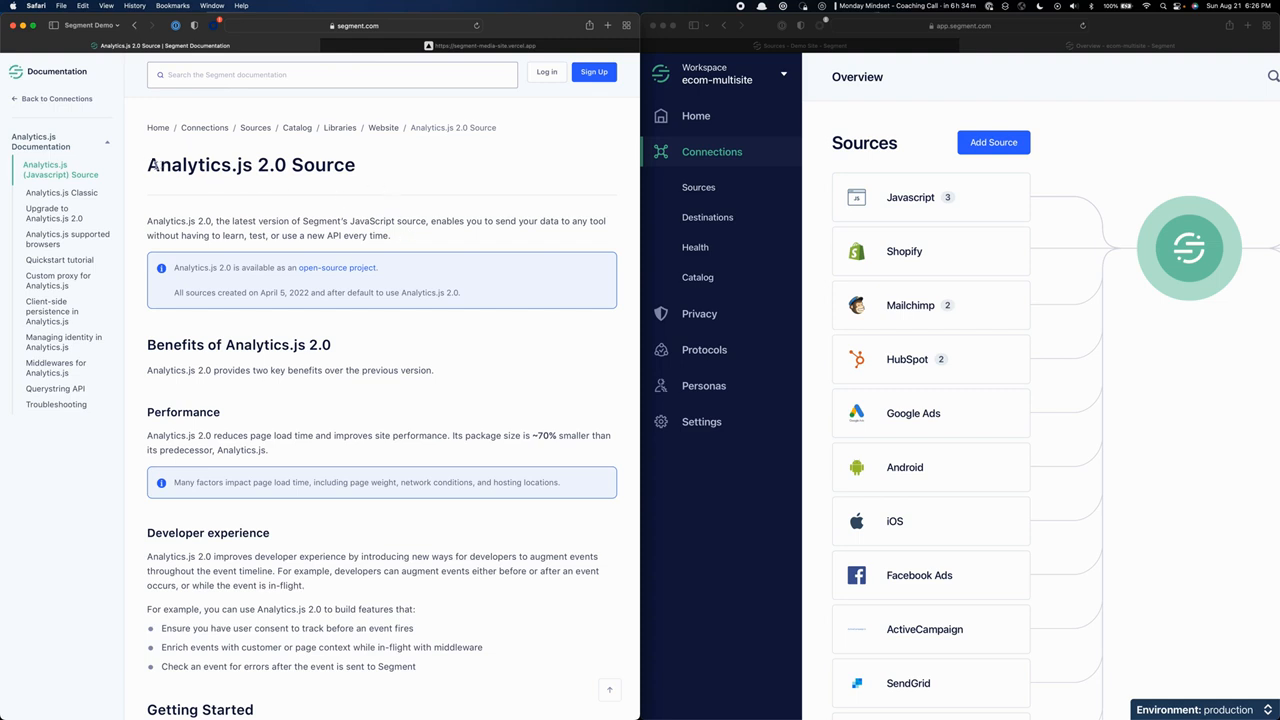
pyautogui.moveTo(152, 165); pyautogui.dragTo(341, 172)
pyautogui.click(38, 262)
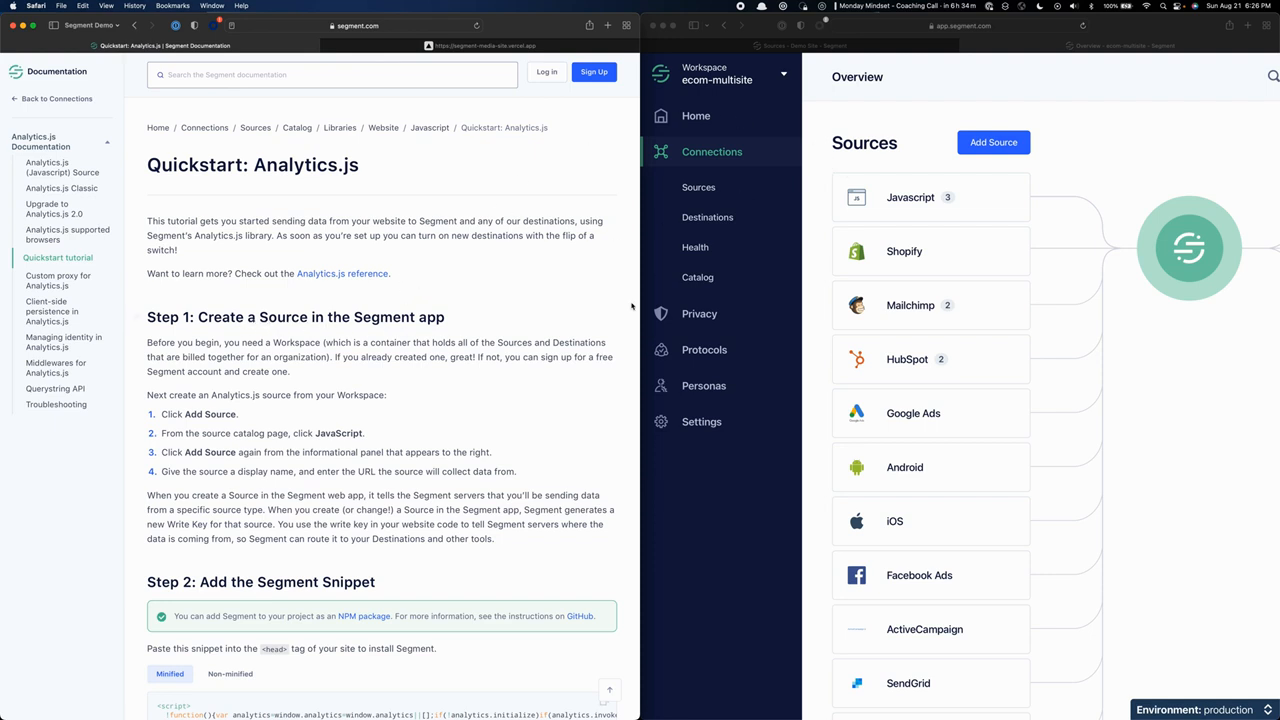
# From the workspace overview, start adding a source and choose Javascript from the catalog to reach its setup form.
pyautogui.click(990, 145)
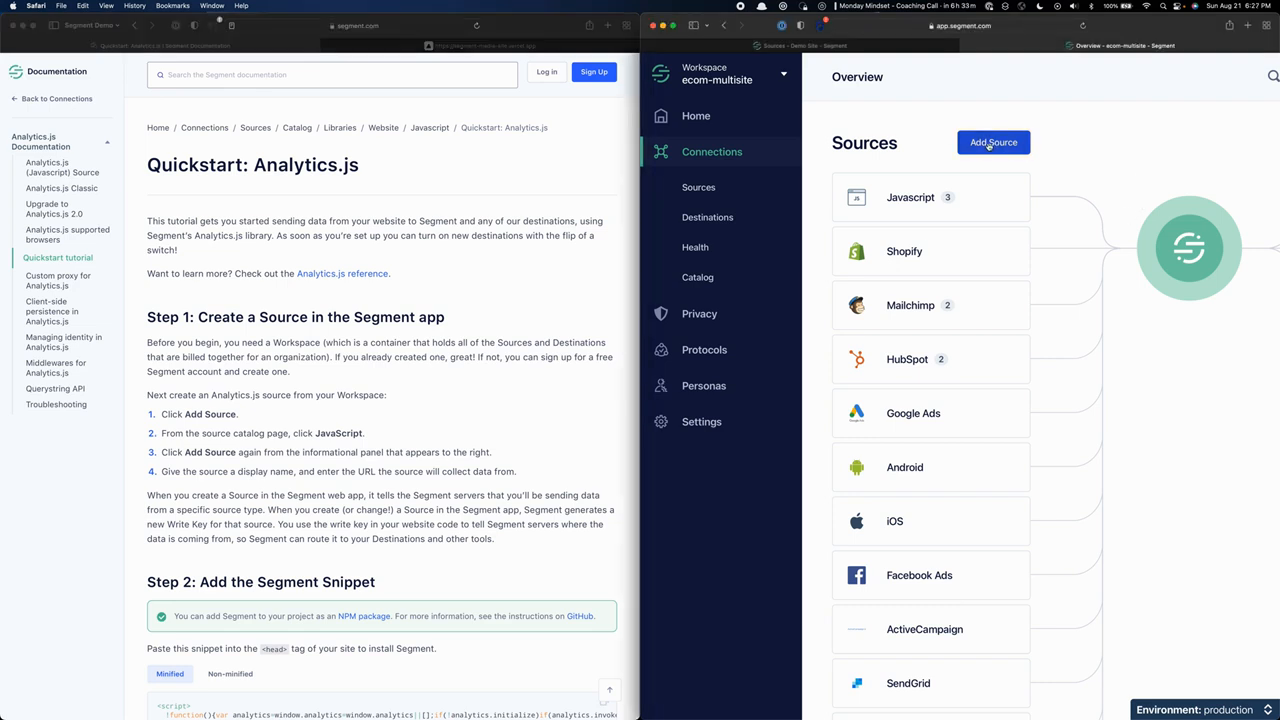
pyautogui.click(988, 147)
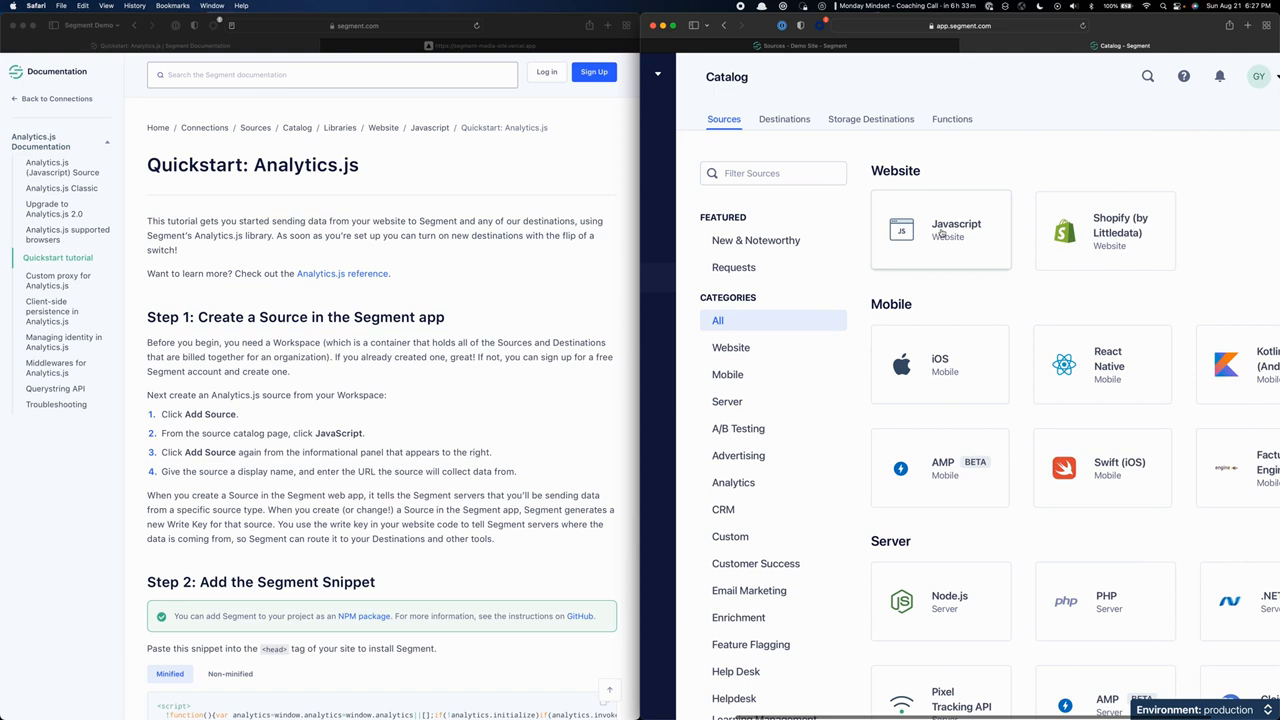
pyautogui.moveTo(941, 232)
pyautogui.mouseDown()
pyautogui.moveTo(740, 178)
pyautogui.moveTo(932, 247)
pyautogui.moveTo(943, 234)
pyautogui.mouseUp()
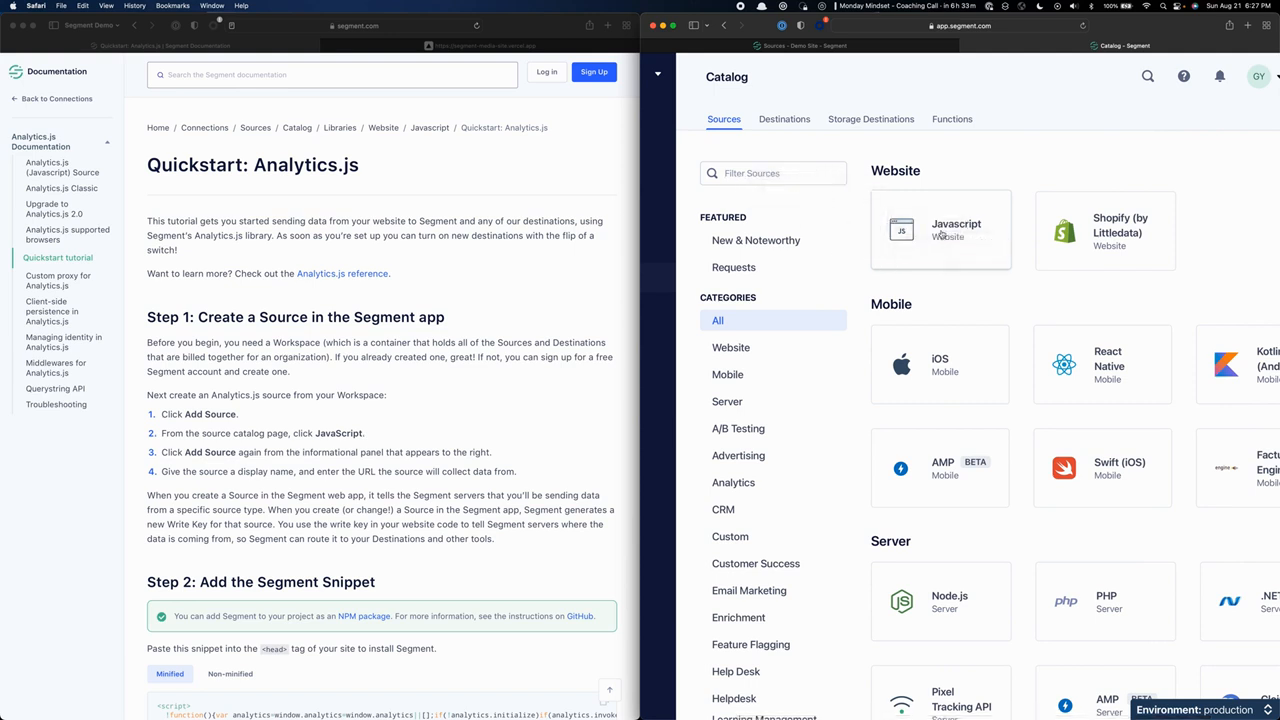
pyautogui.click(943, 234)
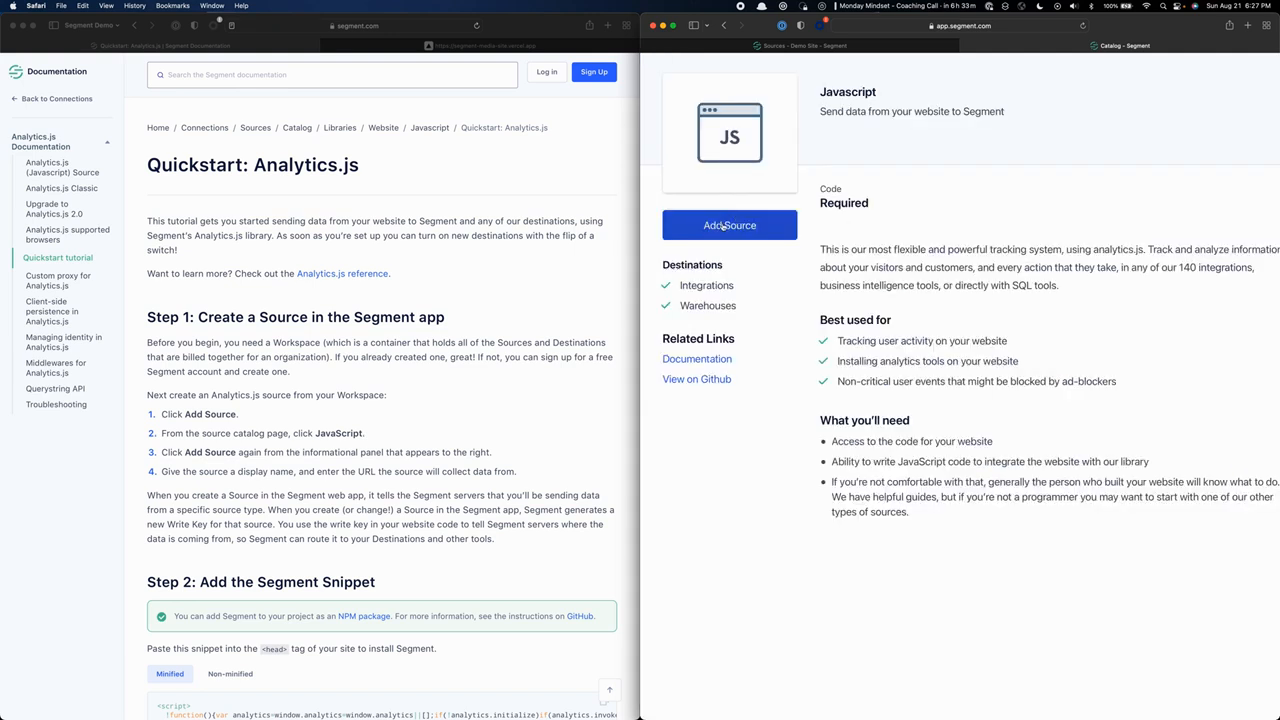
pyautogui.click(724, 227)
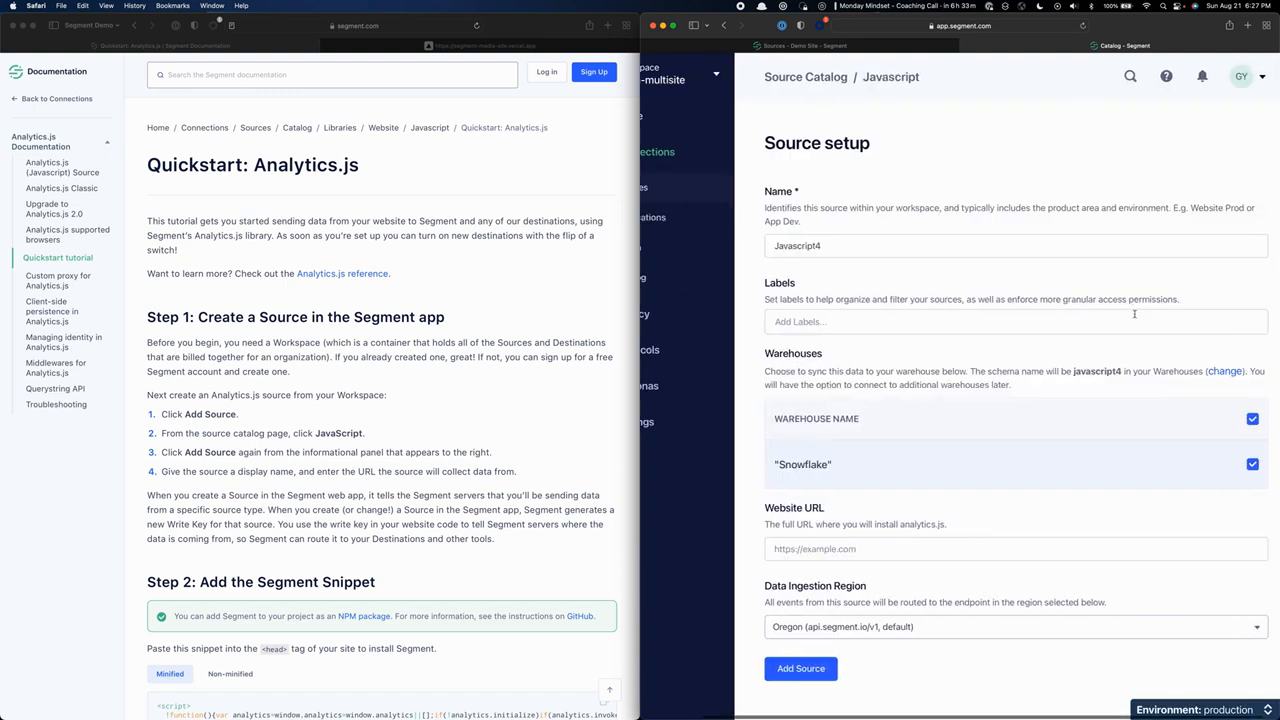
# Add the source as Javascript4, keeping the Snowflake warehouse and the Oregon data ingestion region.
pyautogui.doubleClick(791, 246)
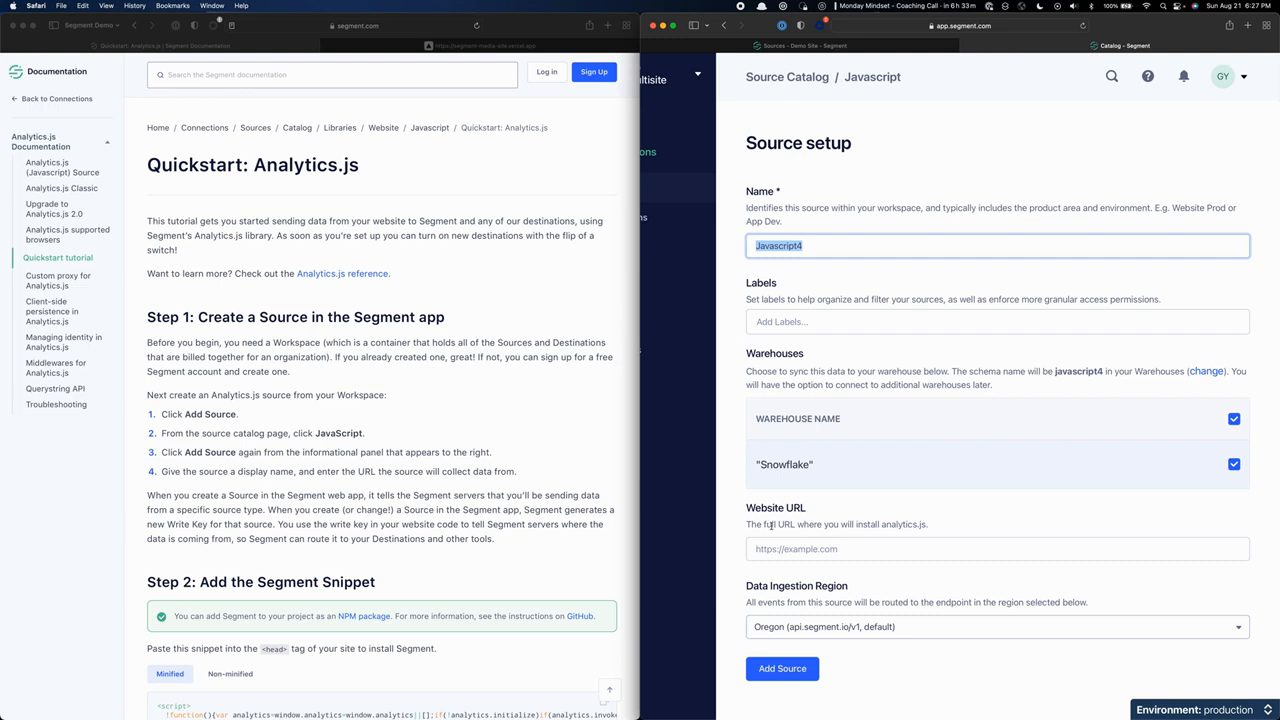
pyautogui.click(824, 630)
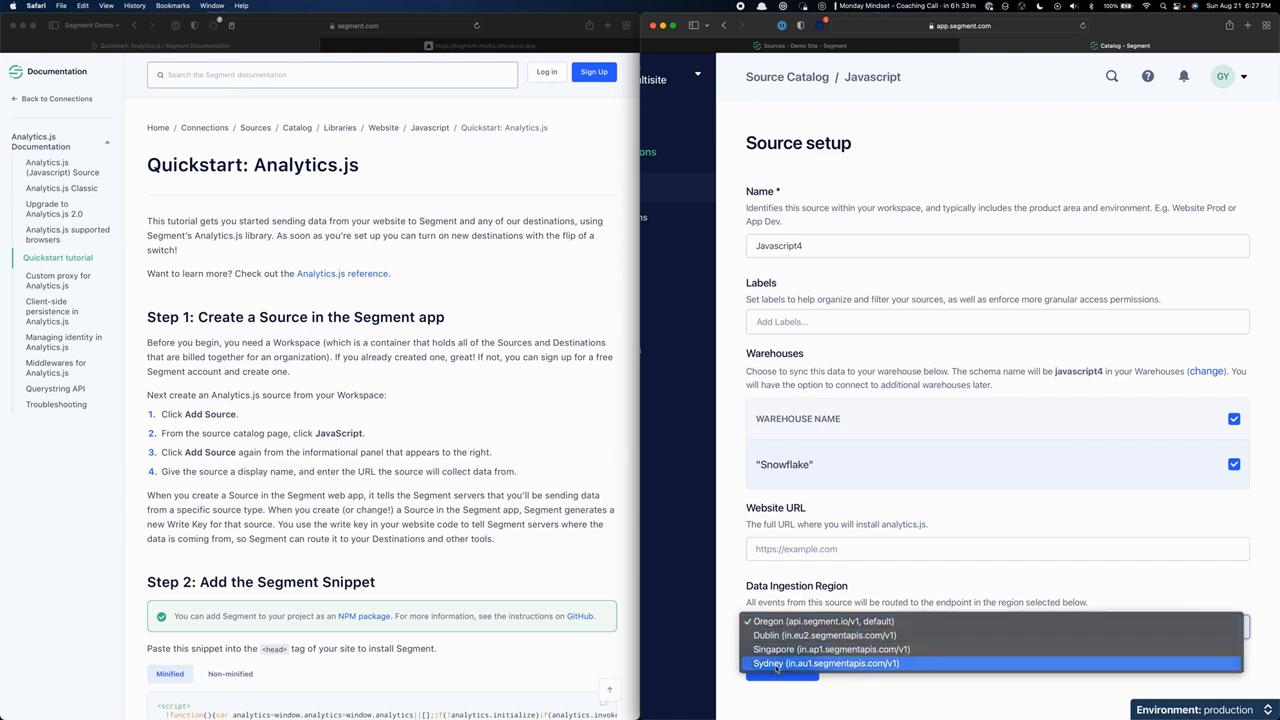
pyautogui.click(844, 582)
pyautogui.hscroll(-1, 803, 567)
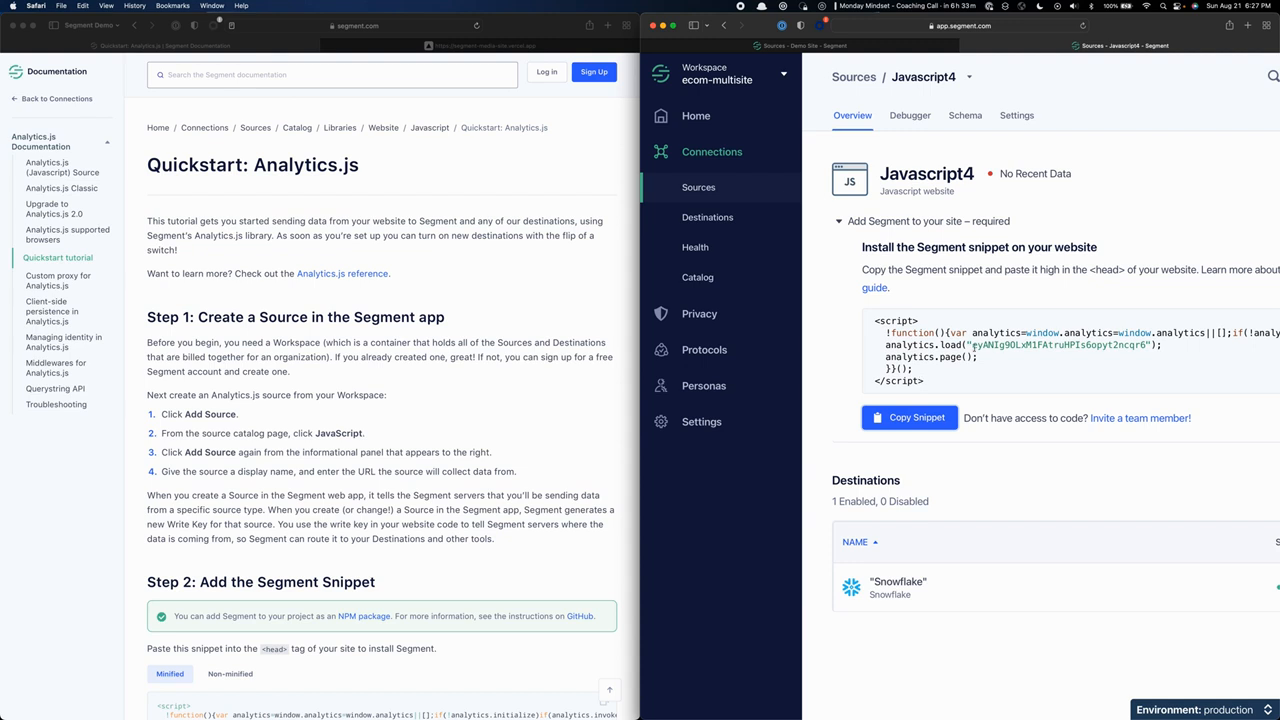
# Highlight the write key in the source's install snippet and compare the non-minified and minified versions of the documentation snippet.
pyautogui.moveTo(975, 346); pyautogui.dragTo(1145, 344)
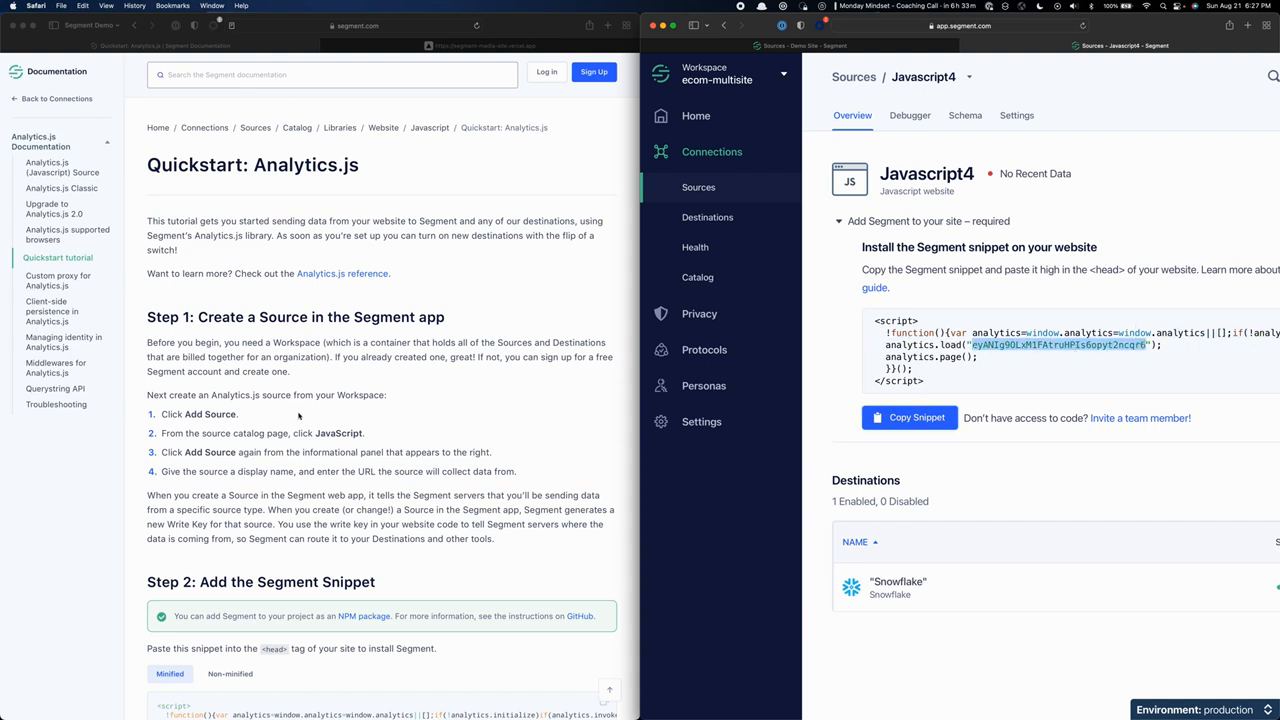
pyautogui.scroll(-6, 298, 416)
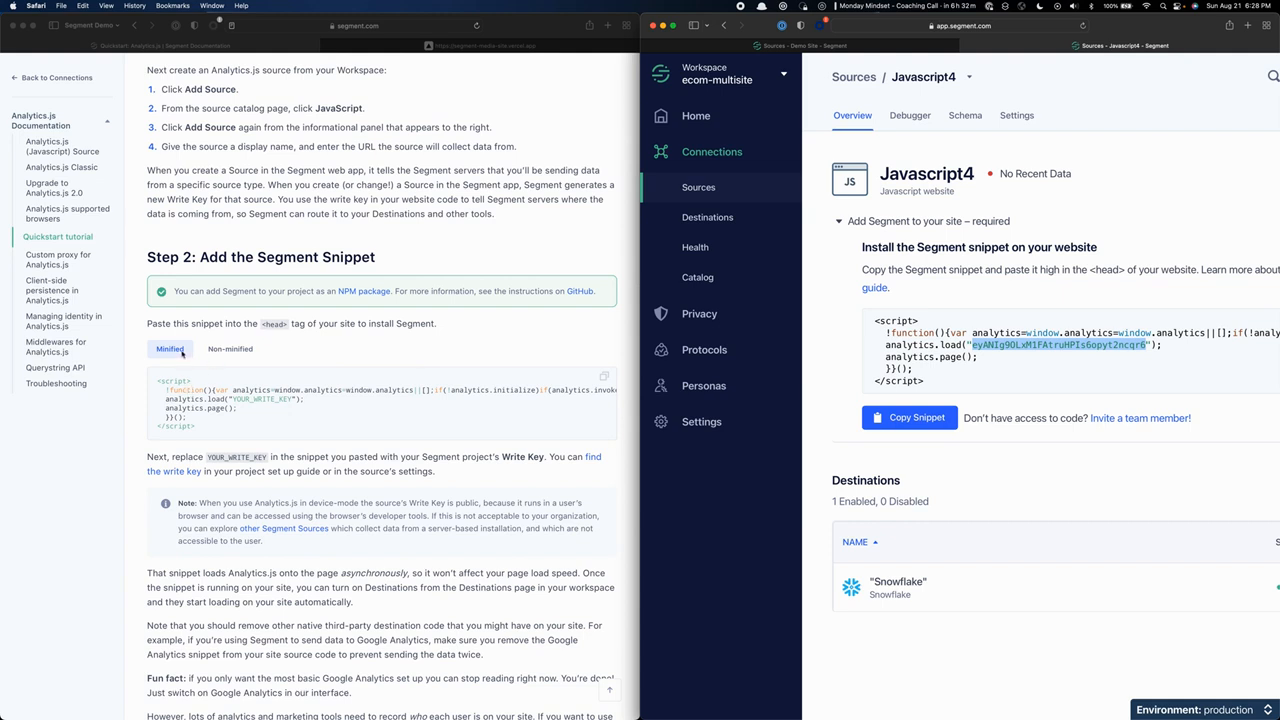
pyautogui.click(235, 350)
pyautogui.click(235, 350)
pyautogui.scroll(-3, 240, 456)
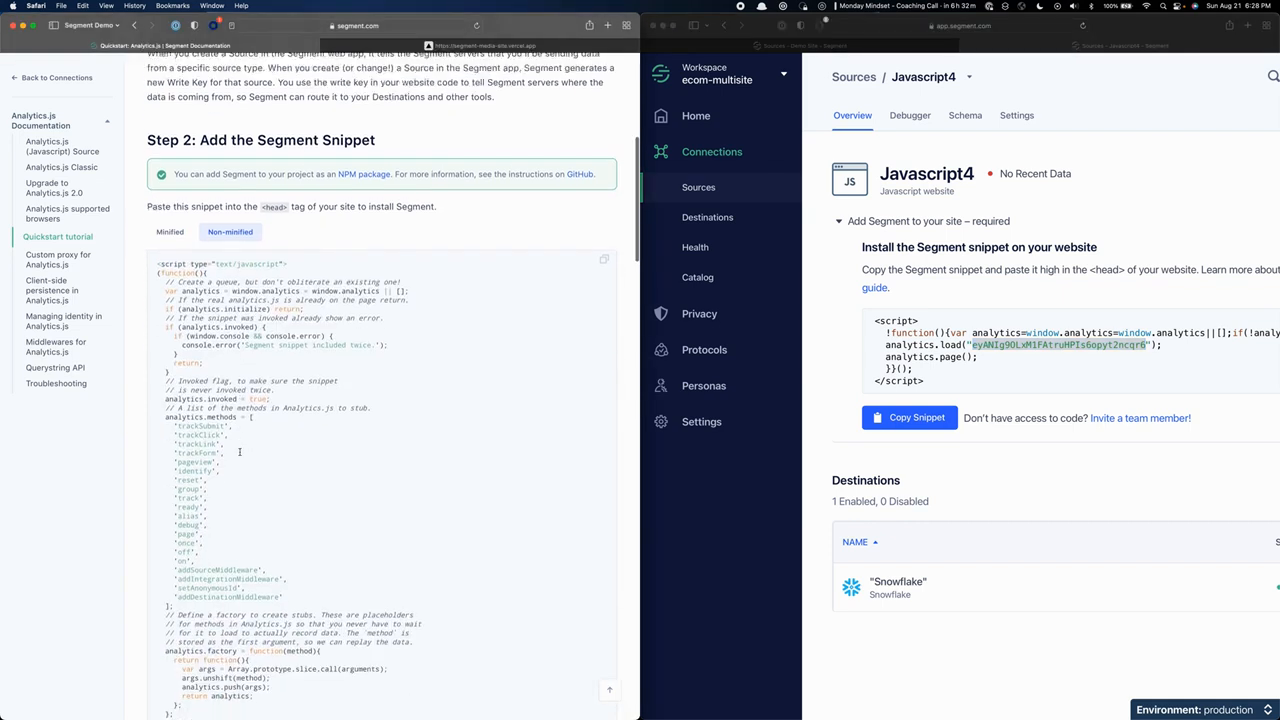
pyautogui.click(168, 224)
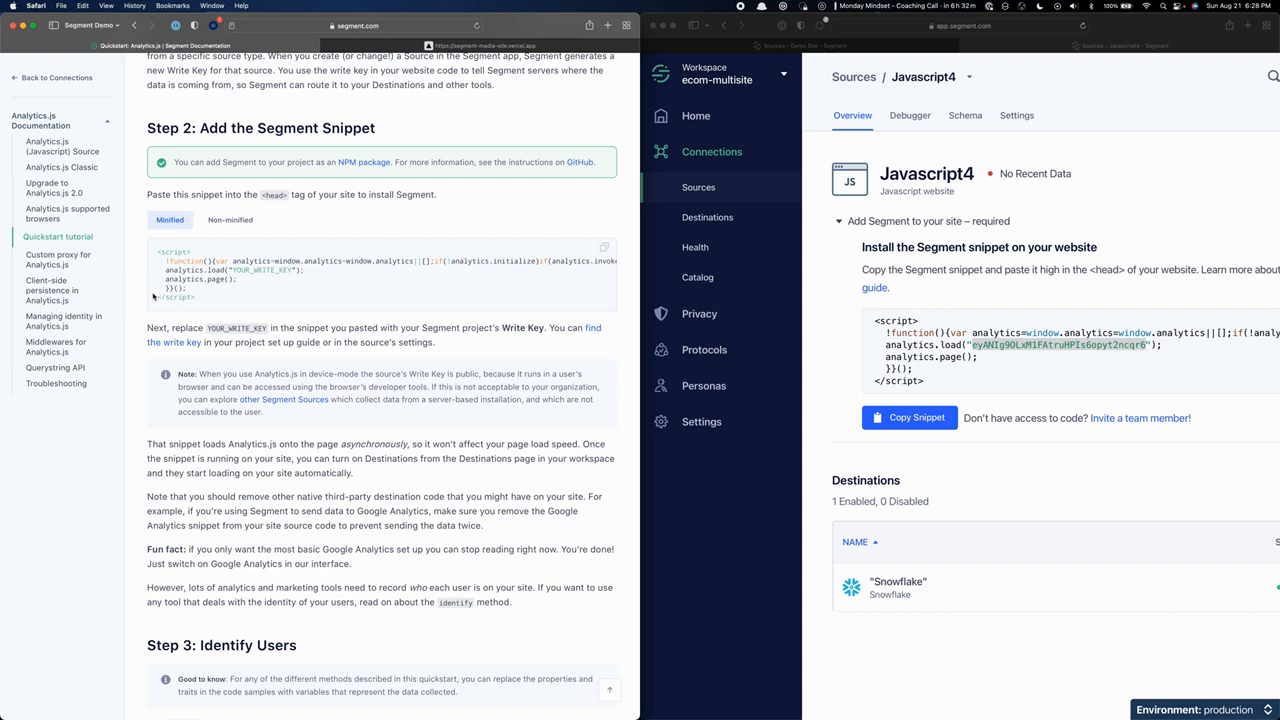
# Enlarge the documentation and highlight the YOUR_WRITE_KEY placeholder and the corresponding write key in the Javascript4 snippet.
pyautogui.press('super+plus')
pyautogui.press('super+plus')
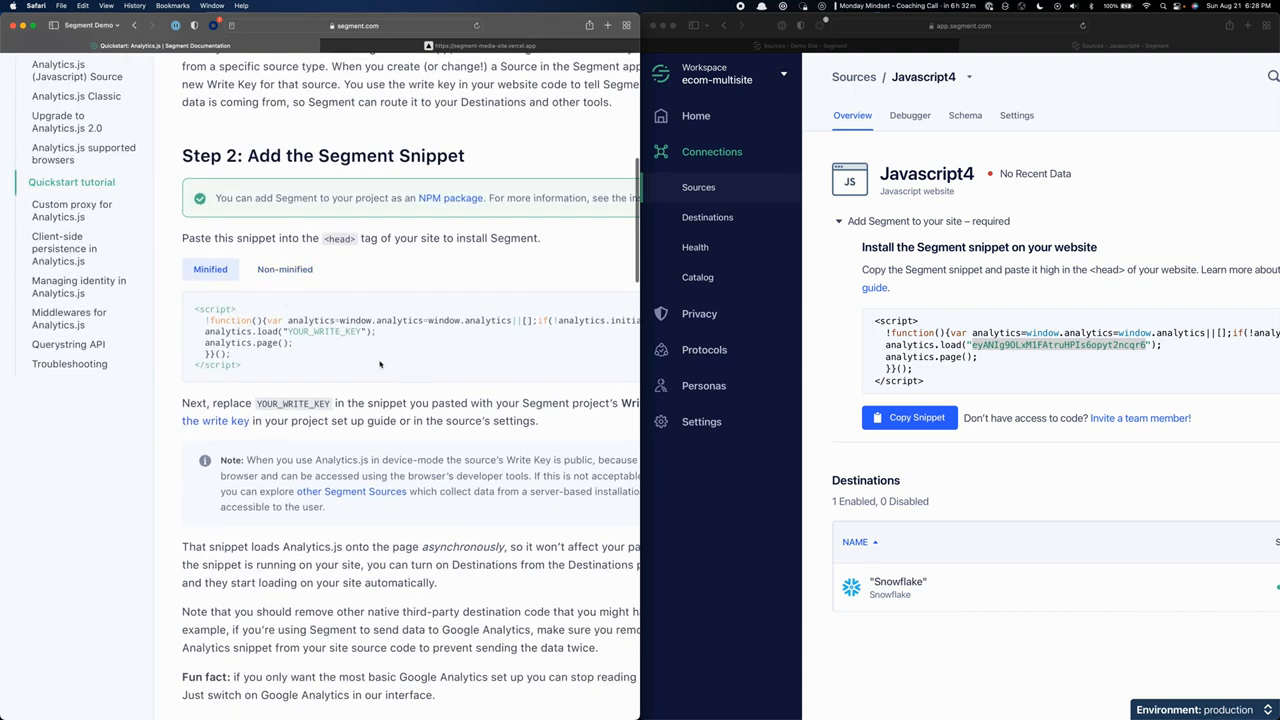
pyautogui.press('super+plus')
pyautogui.press('super+plus')
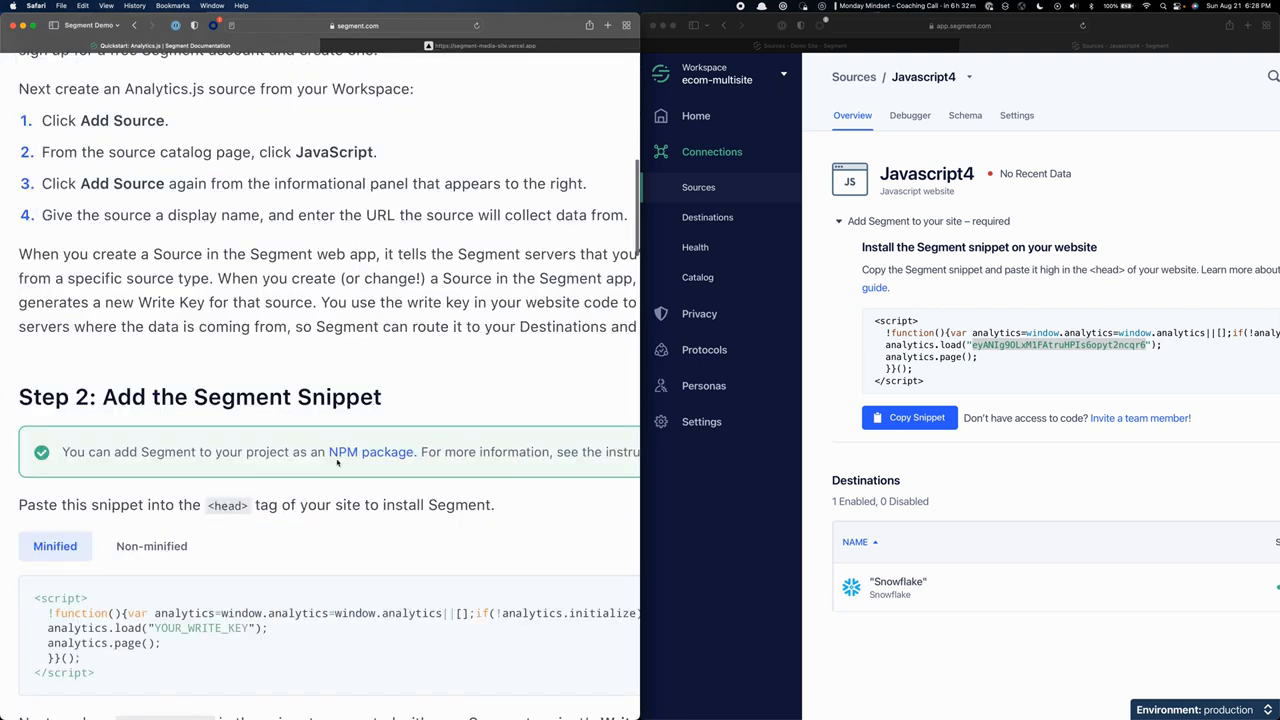
pyautogui.scroll(-2, 337, 461)
pyautogui.moveTo(156, 551); pyautogui.dragTo(265, 551)
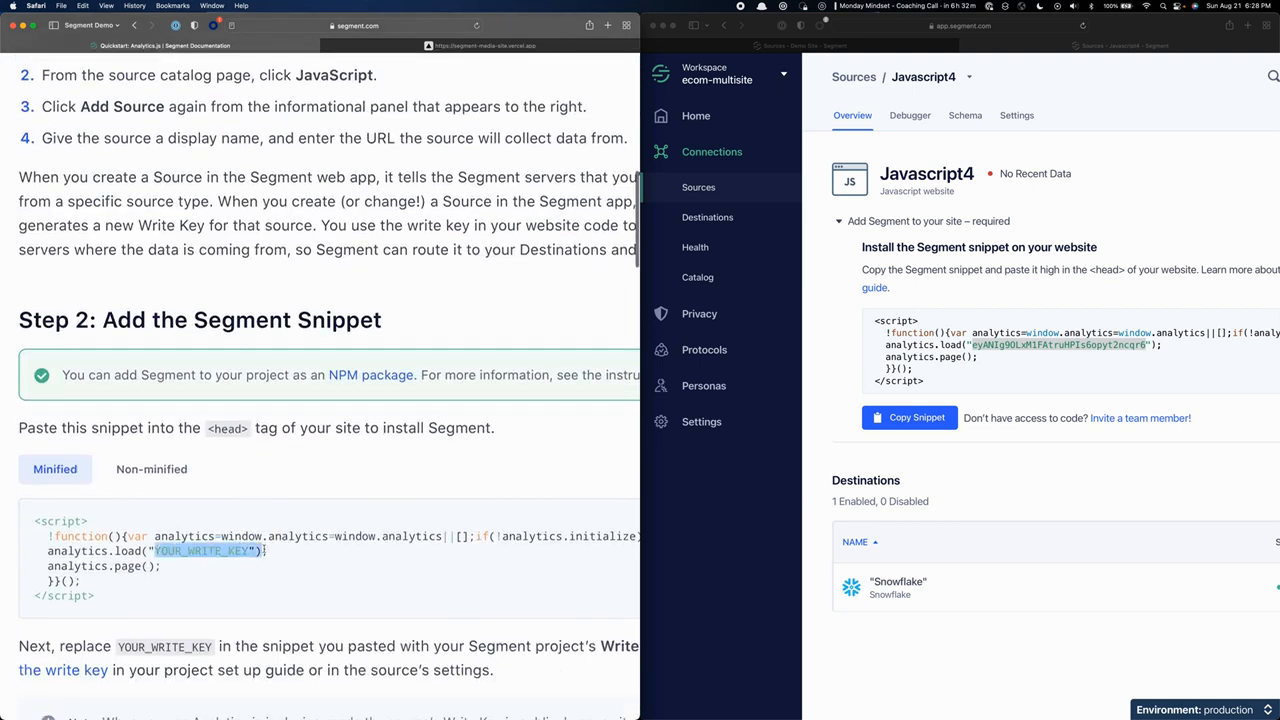
pyautogui.doubleClick(1028, 344)
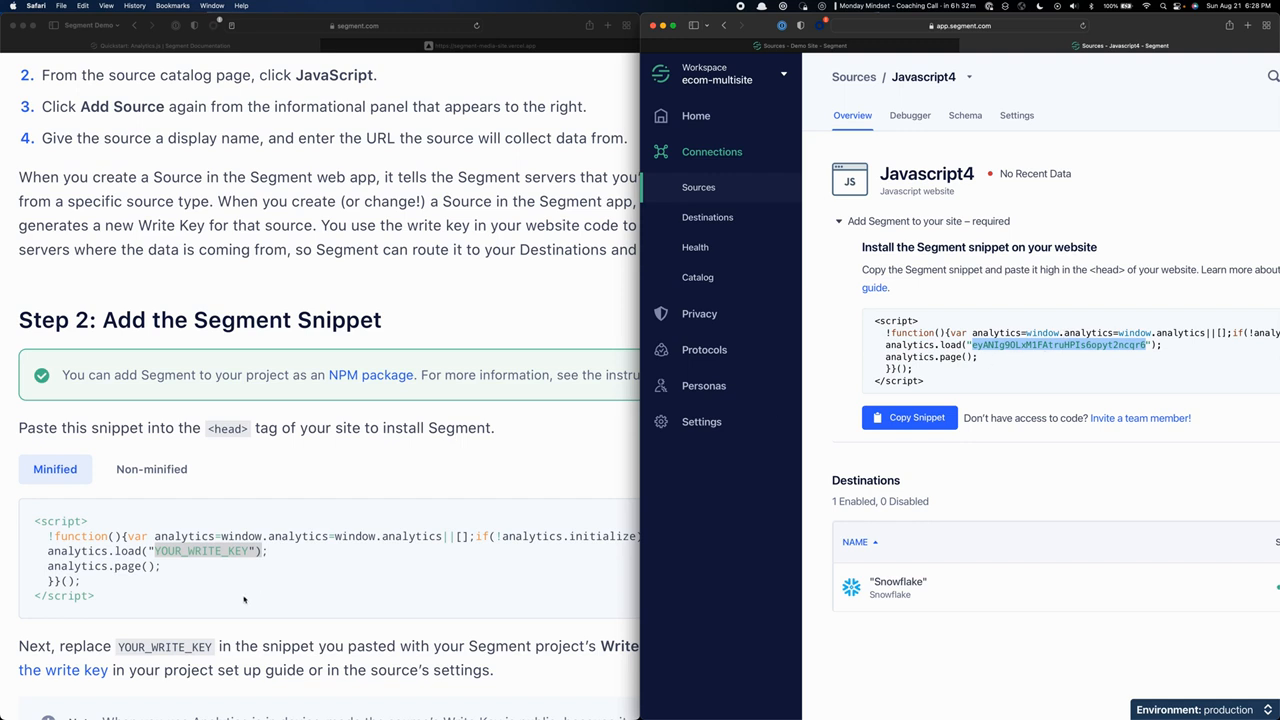
# Highlight the entire Javascript4 install snippet and its analytics.page() call.
pyautogui.moveTo(924, 382); pyautogui.dragTo(875, 321)
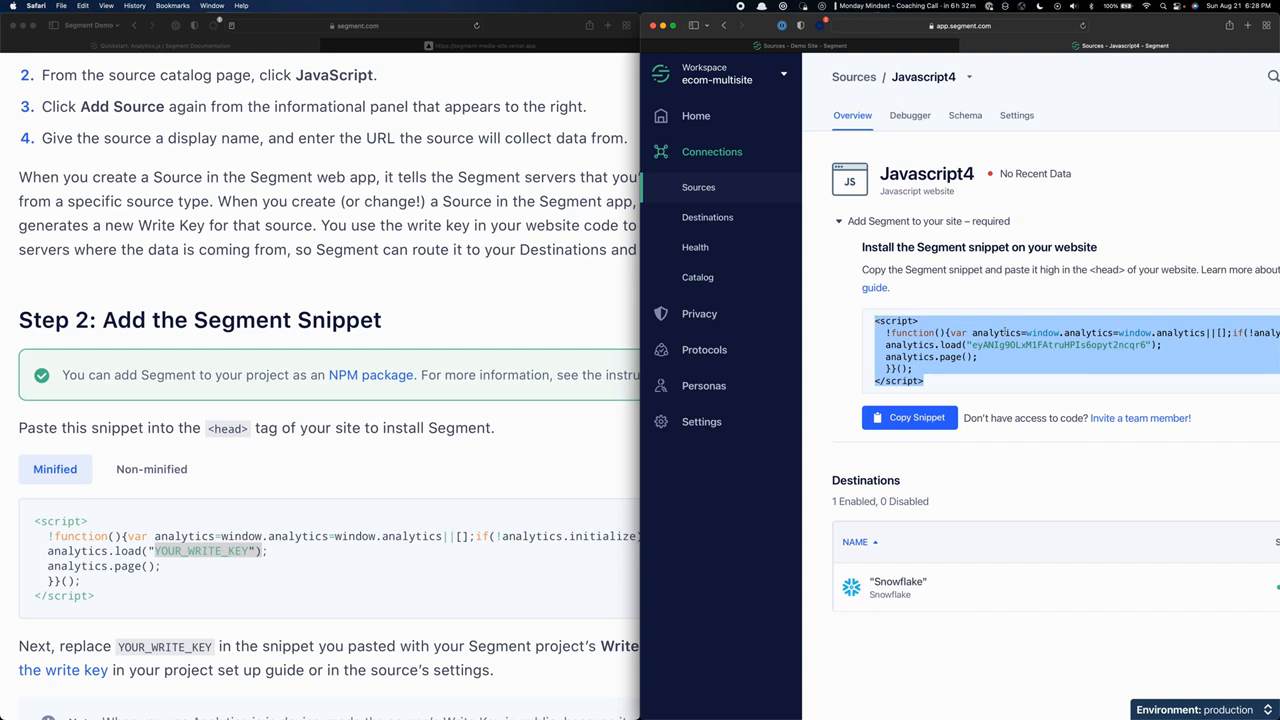
pyautogui.click(900, 358)
pyautogui.moveTo(886, 358); pyautogui.dragTo(980, 351)
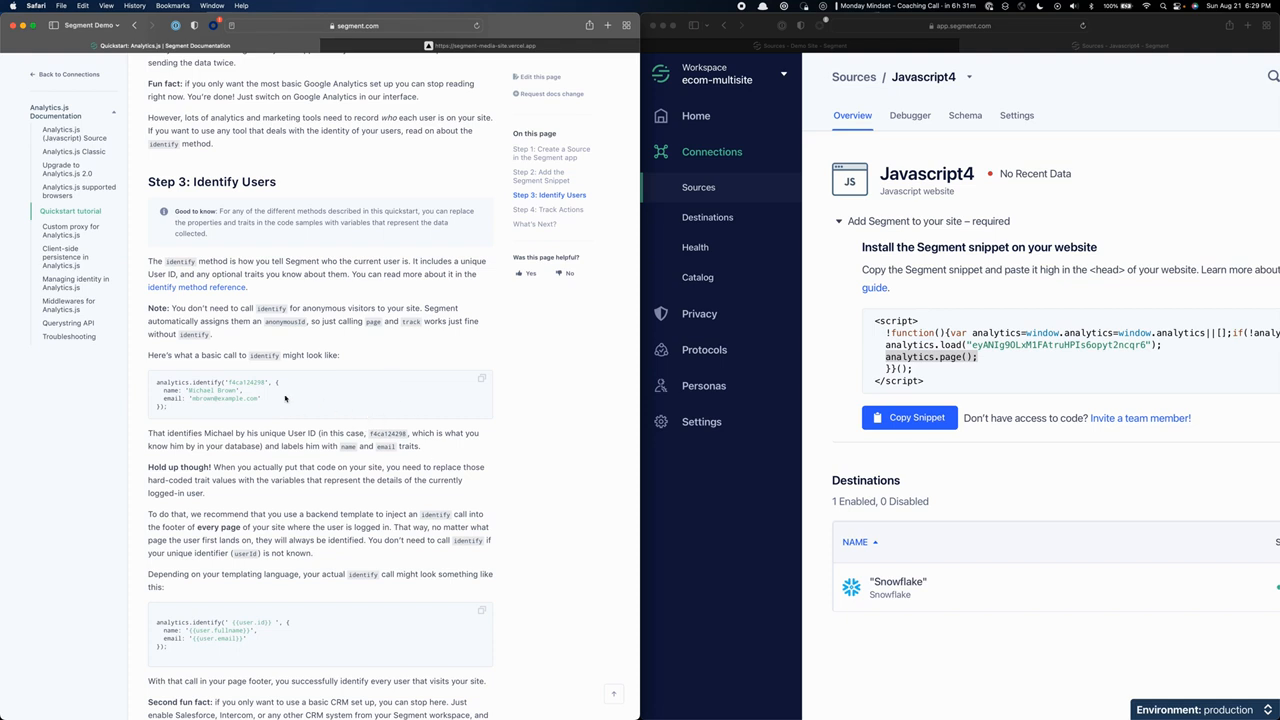
# In the Identify Users section, highlight the basic analytics.identify call's user ID and its name and email traits.
pyautogui.scroll(5, 221, 416)
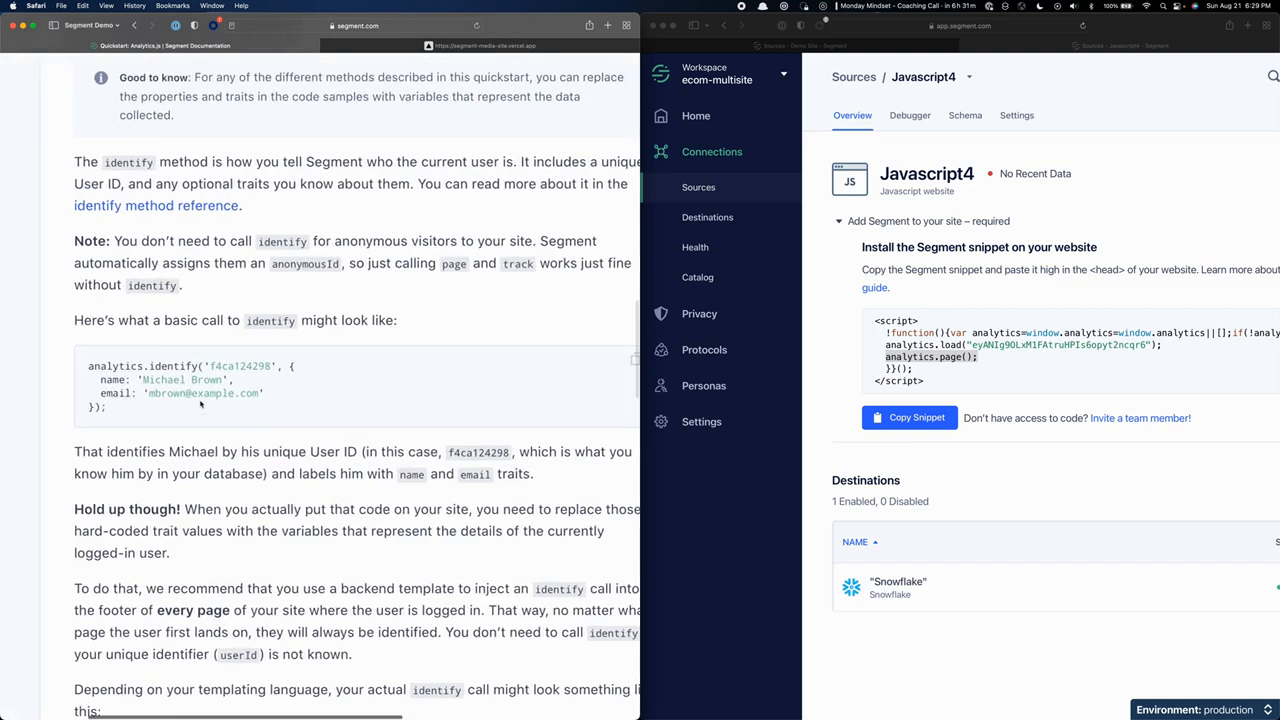
pyautogui.moveTo(143, 366); pyautogui.dragTo(169, 414)
pyautogui.moveTo(143, 366); pyautogui.dragTo(326, 366)
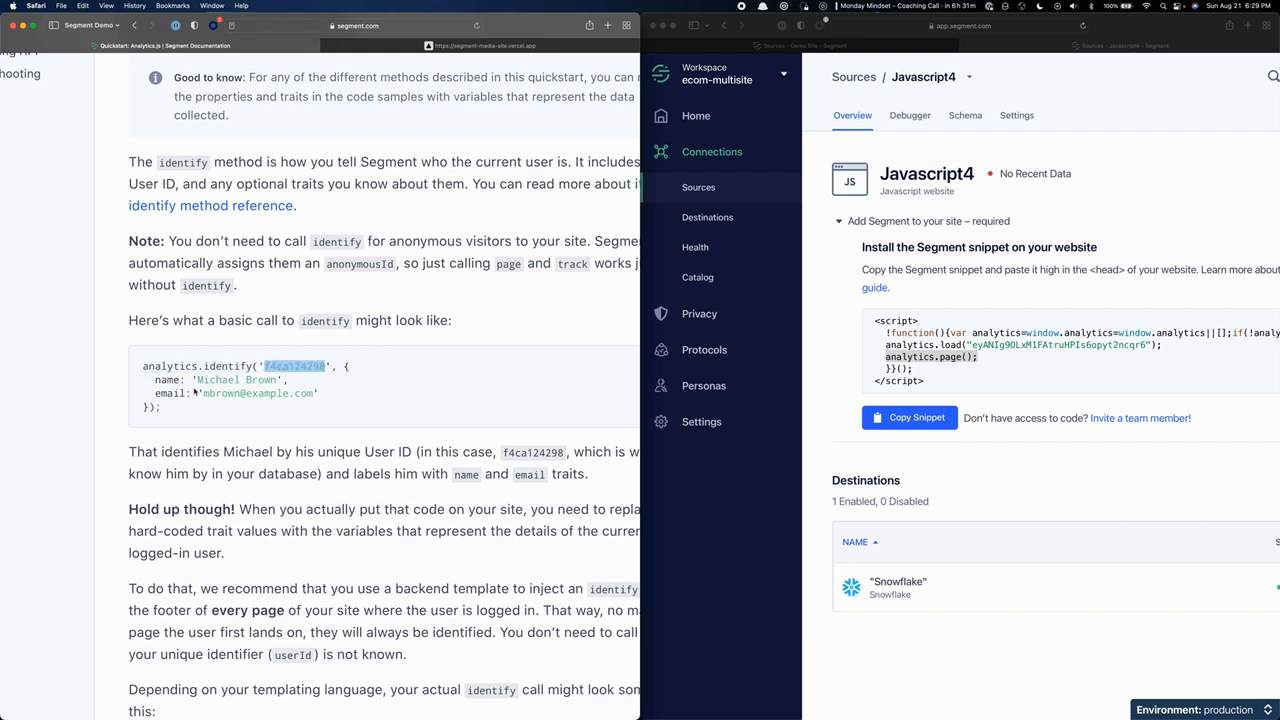
pyautogui.moveTo(344, 366); pyautogui.dragTo(148, 408)
pyautogui.click(170, 415)
# In the Track Actions section, highlight the plan property block of the 'Signed Up' track call.
pyautogui.scroll(-15, 171, 393)
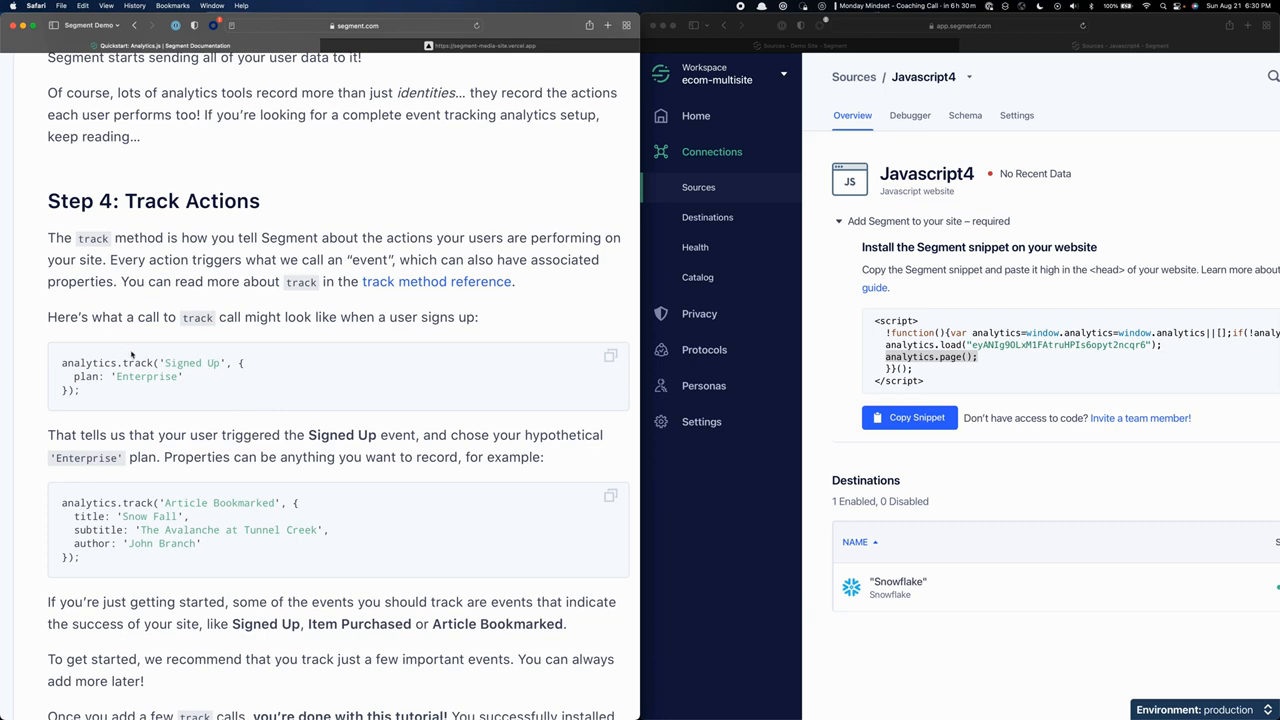
pyautogui.scroll(-2, 128, 355)
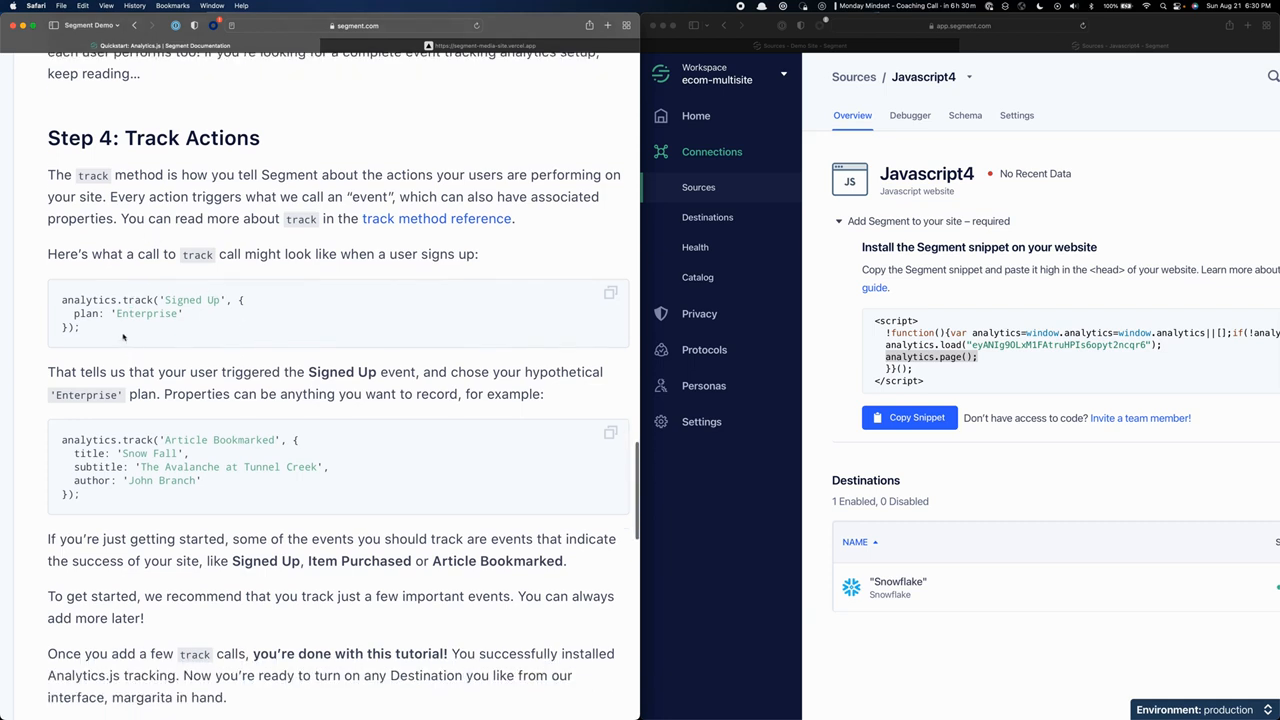
pyautogui.scroll(-2, 126, 343)
pyautogui.scroll(2, 52, 288)
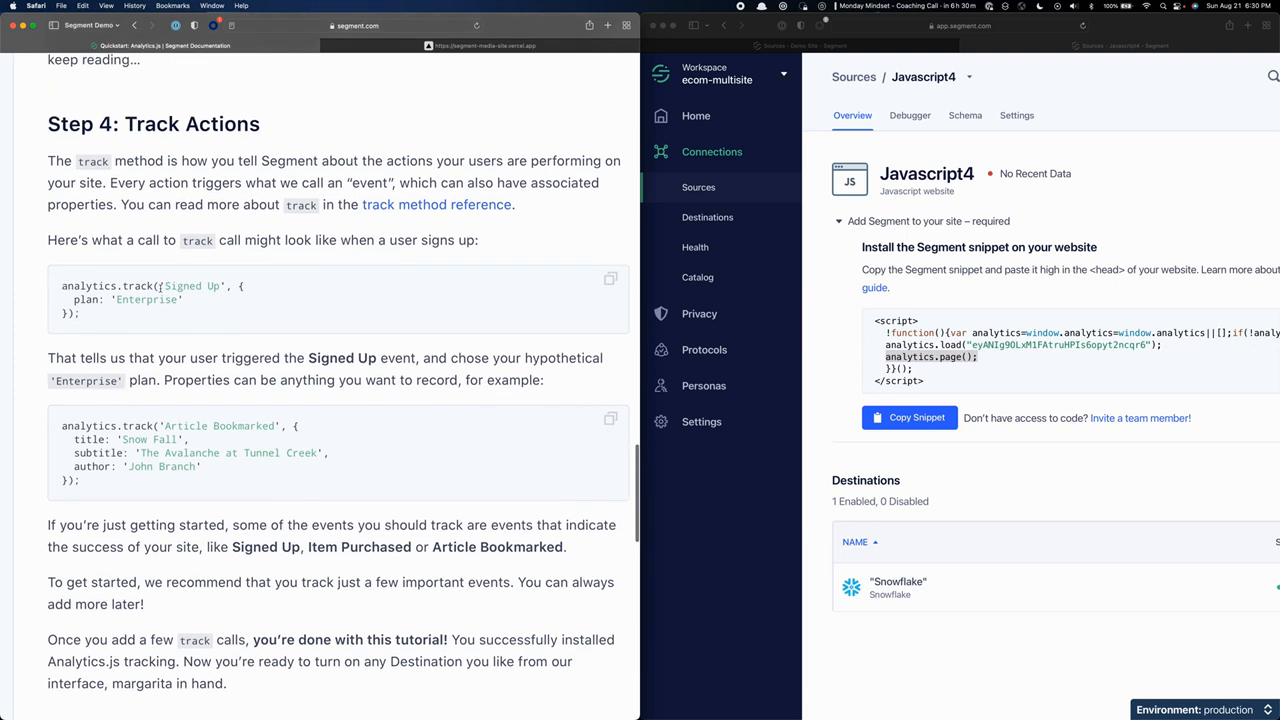
pyautogui.moveTo(160, 287); pyautogui.dragTo(75, 314)
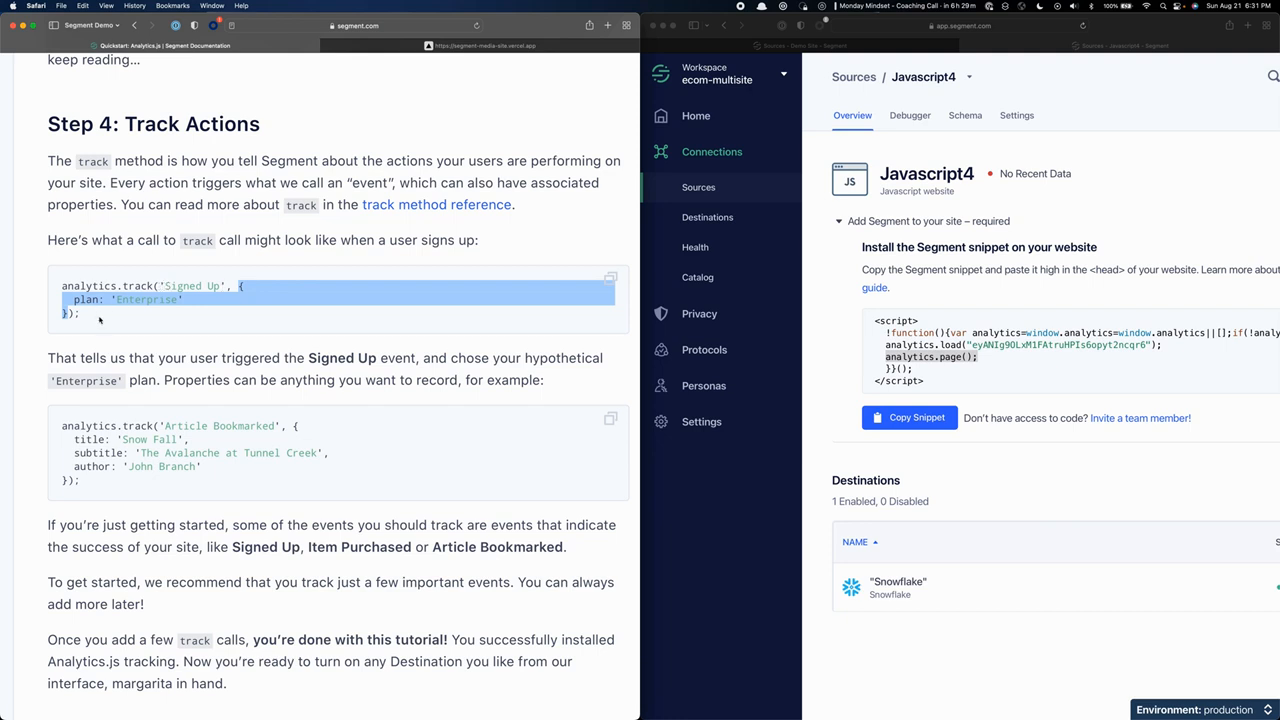
# In the Track Actions section, highlight the title, subtitle and author properties of the 'Article Bookmarked' track call.
pyautogui.scroll(-2, 99, 319)
pyautogui.moveTo(161, 347); pyautogui.dragTo(290, 373)
pyautogui.click(157, 398)
pyautogui.moveTo(87, 387); pyautogui.dragTo(260, 387)
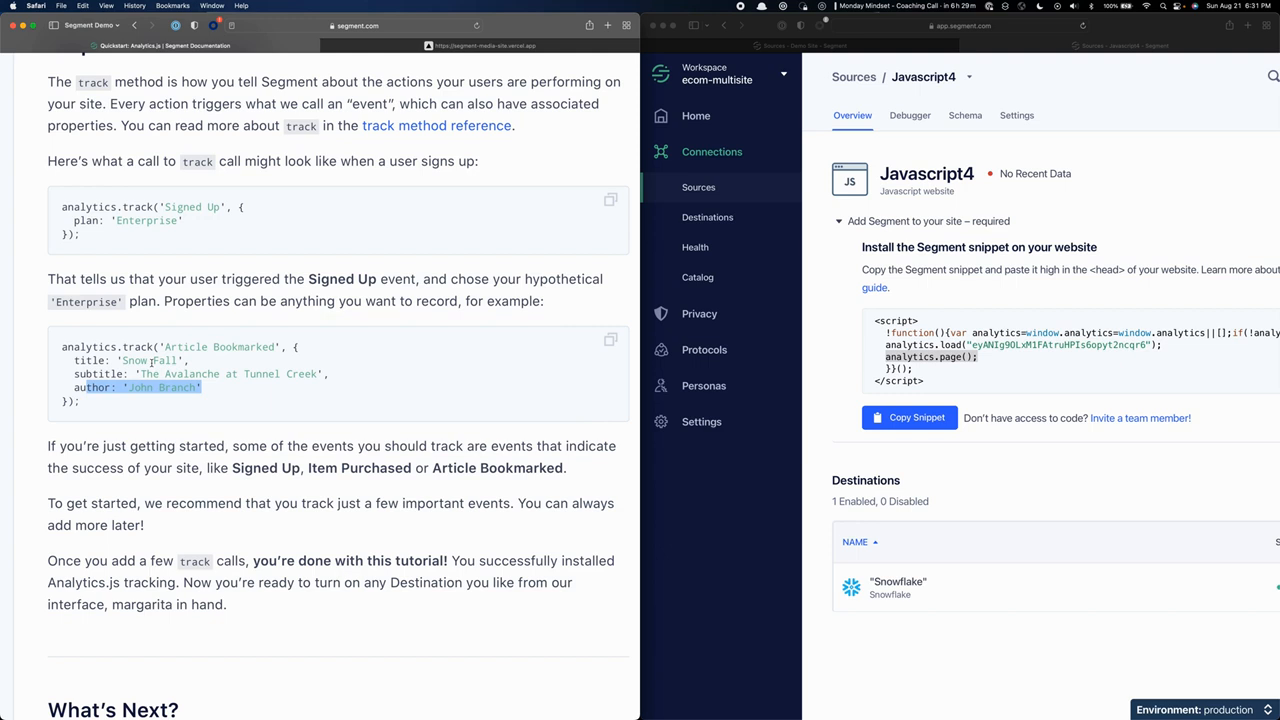
pyautogui.scroll(-5, 338, 388)
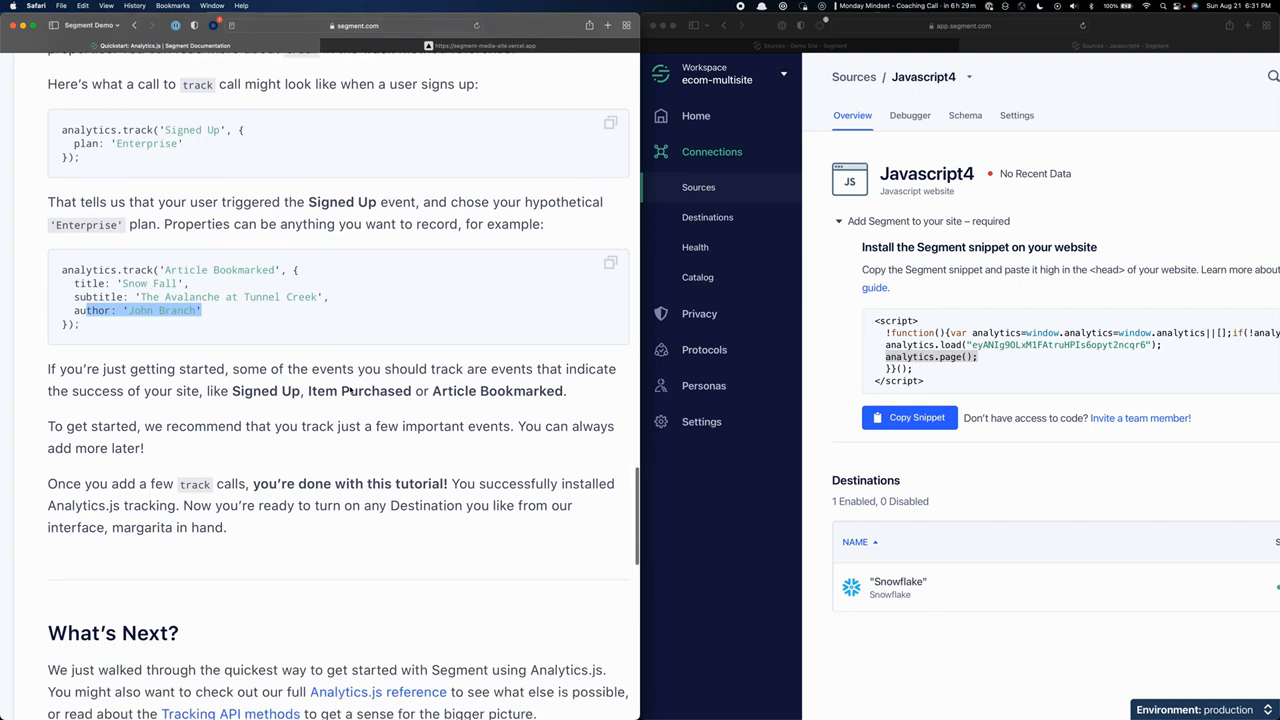
pyautogui.scroll(8, 271, 368)
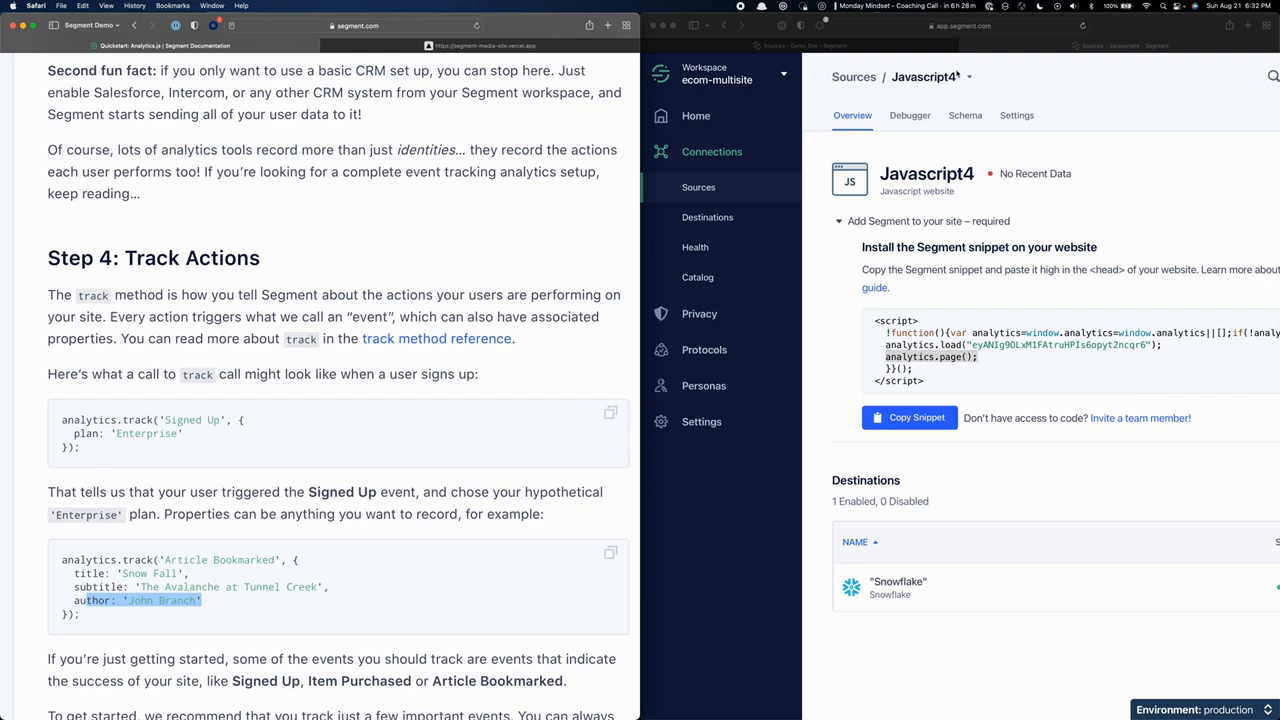
# View the Javascript4 source's debugger and open the debugger of the Blog source.
pyautogui.click(908, 116)
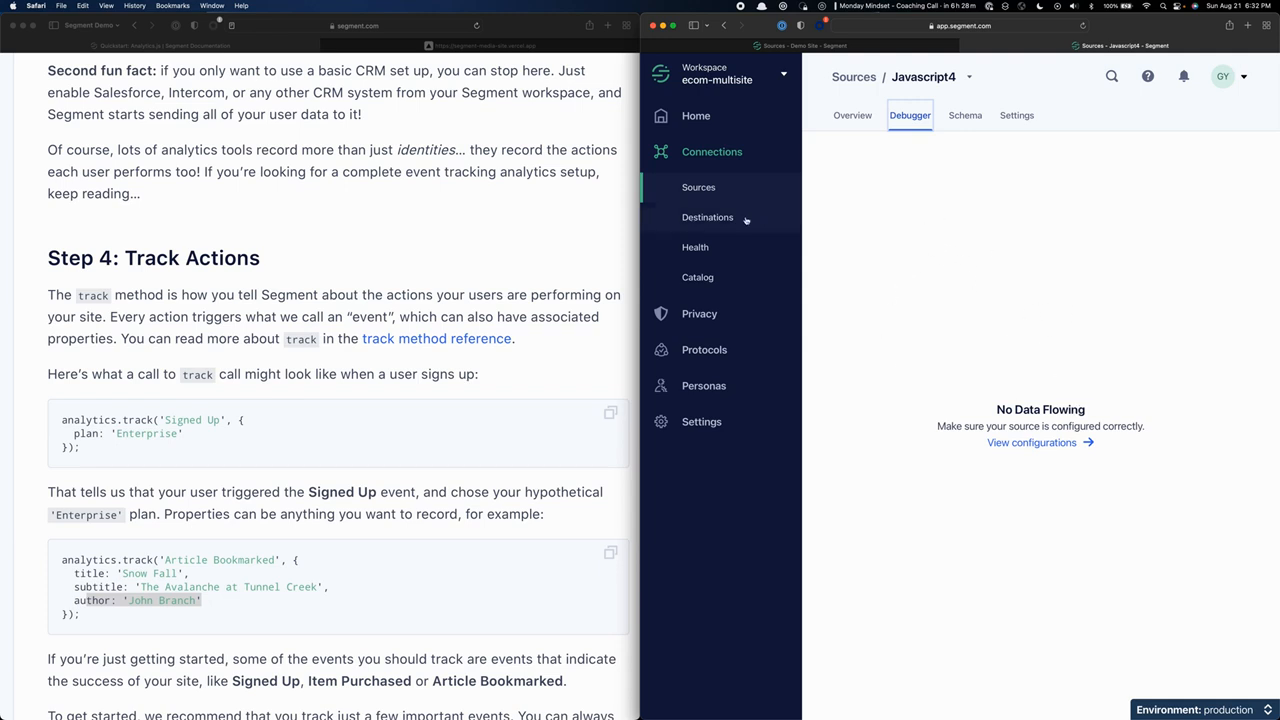
pyautogui.click(700, 188)
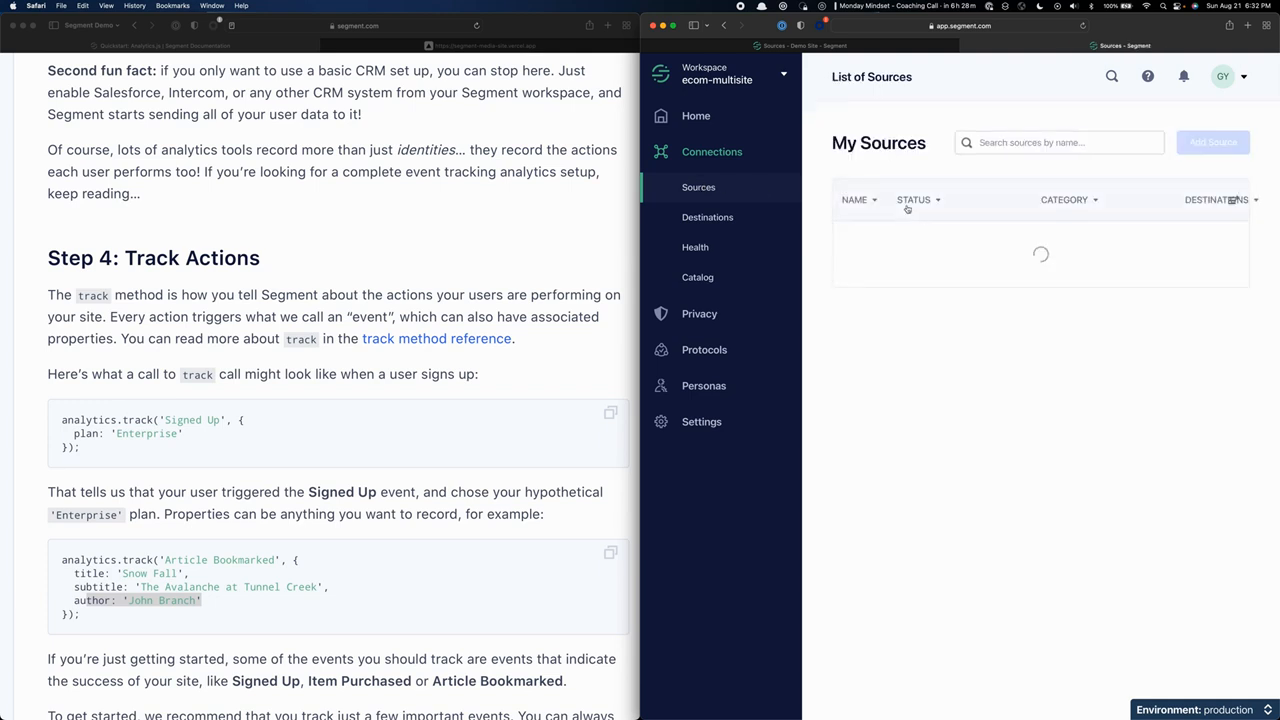
pyautogui.click(960, 253)
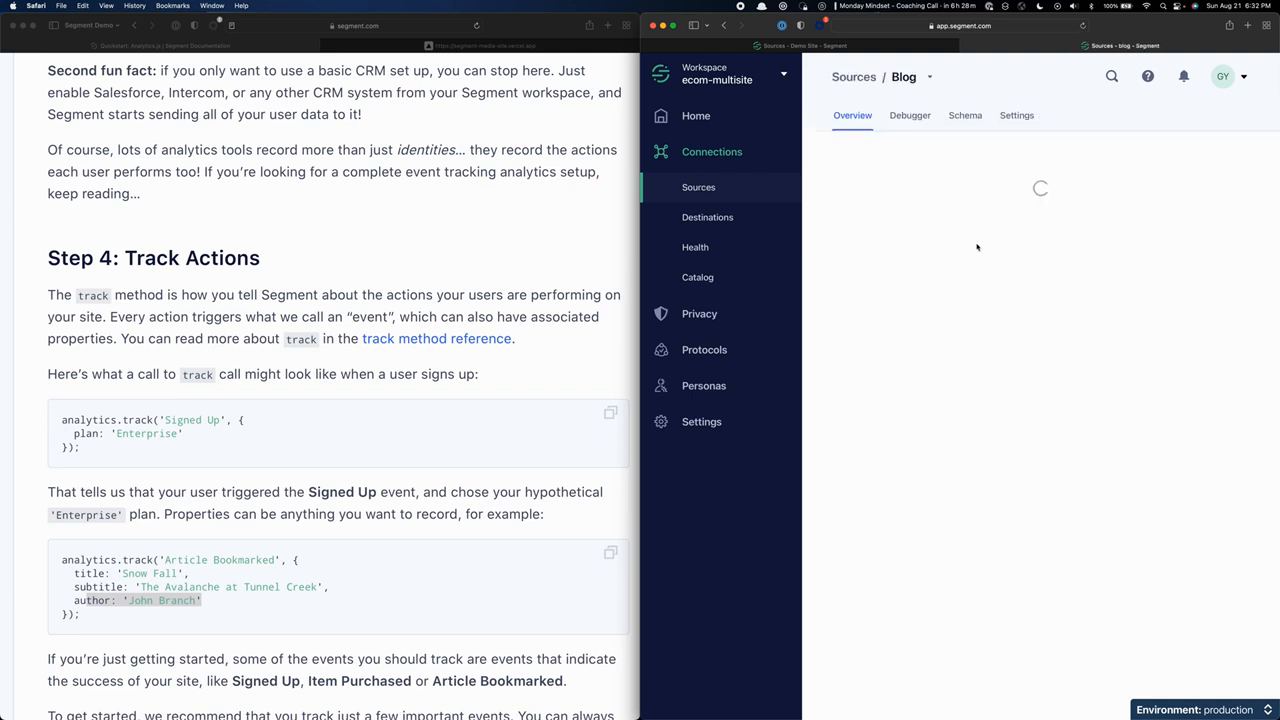
pyautogui.click(910, 115)
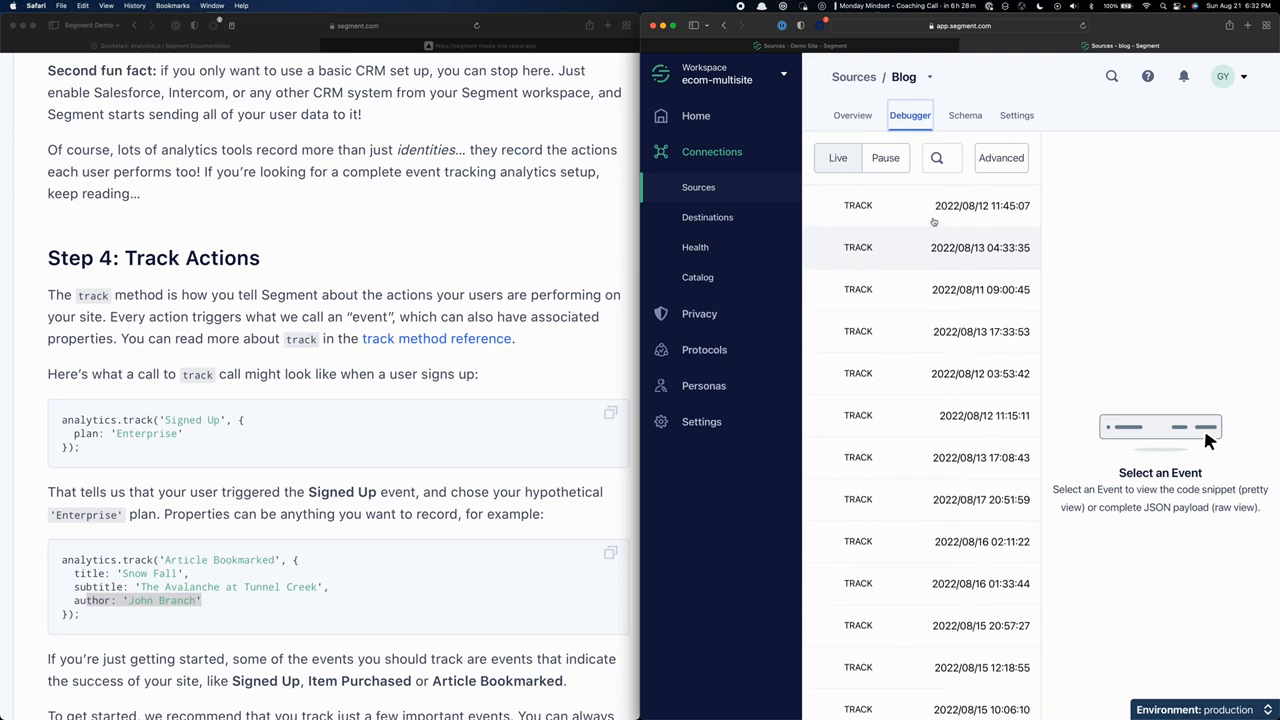
# Inspect the 2022/08/12 11:45:07 track event in pretty and raw form, highlighting part of its raw payload.
pyautogui.click(933, 221)
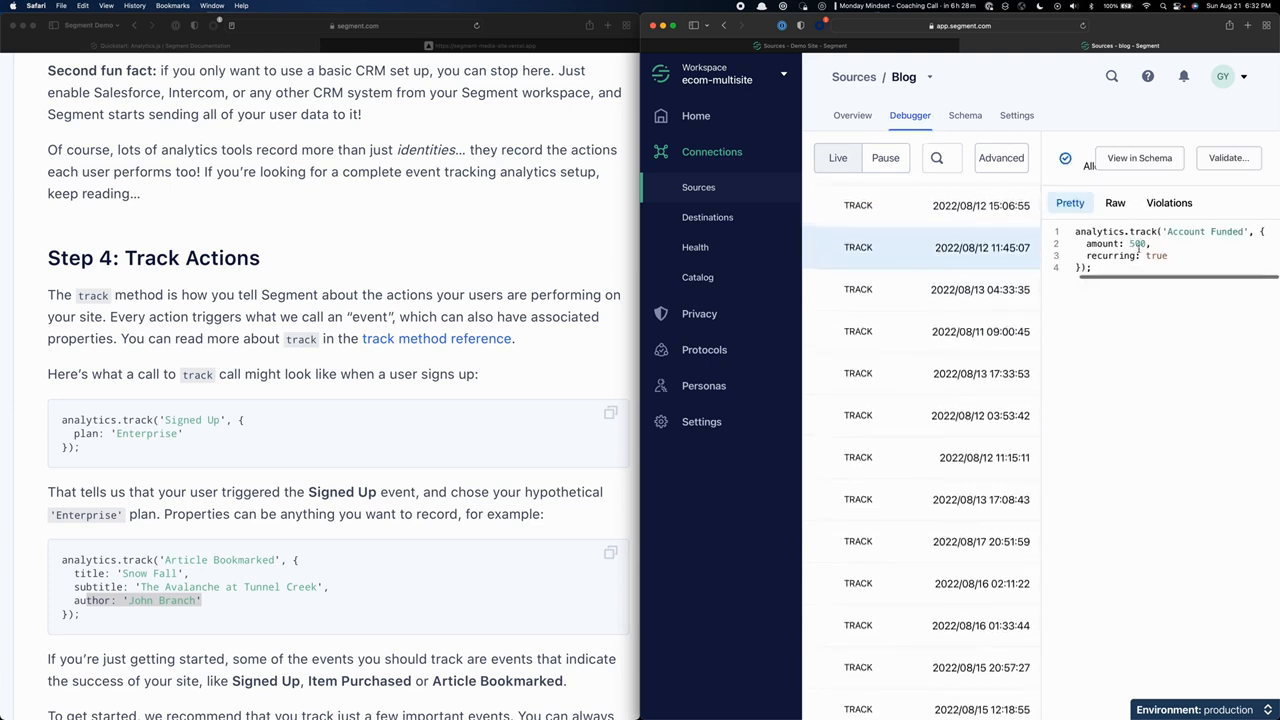
pyautogui.click(1115, 202)
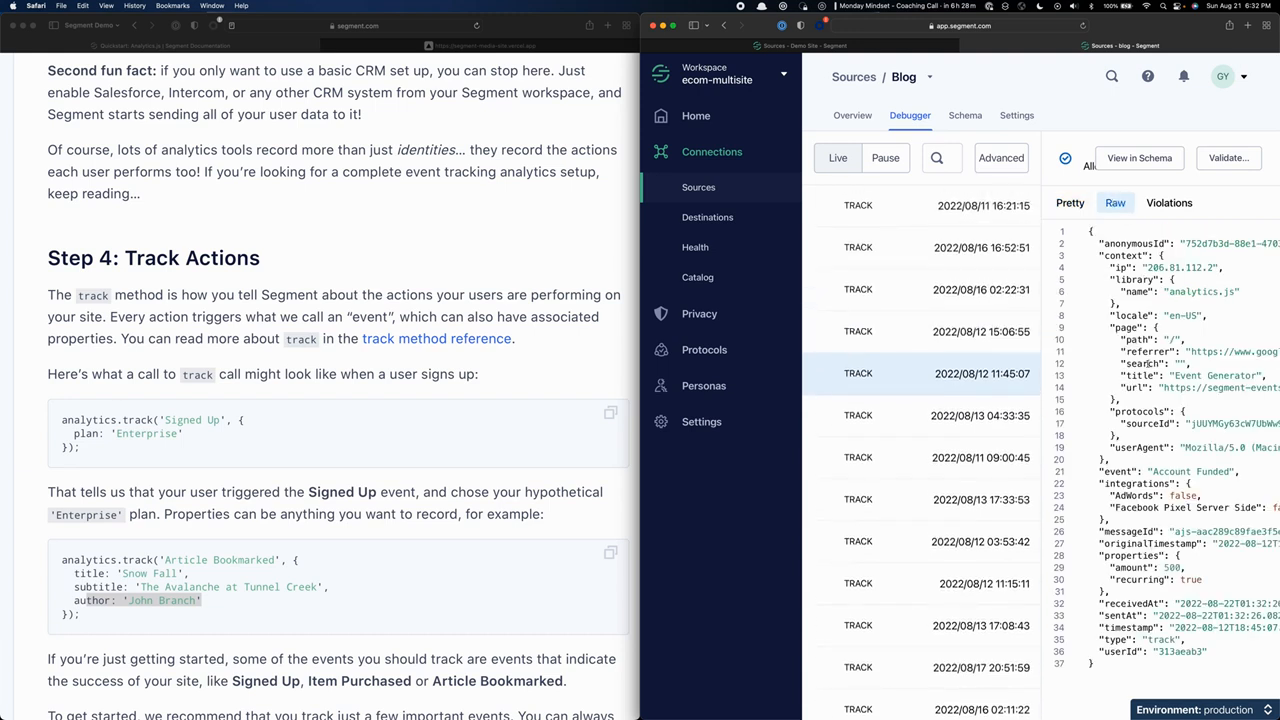
pyautogui.hscroll(2, 1168, 253)
pyautogui.hscroll(-2, 1168, 253)
pyautogui.moveTo(1130, 243); pyautogui.dragTo(1209, 401)
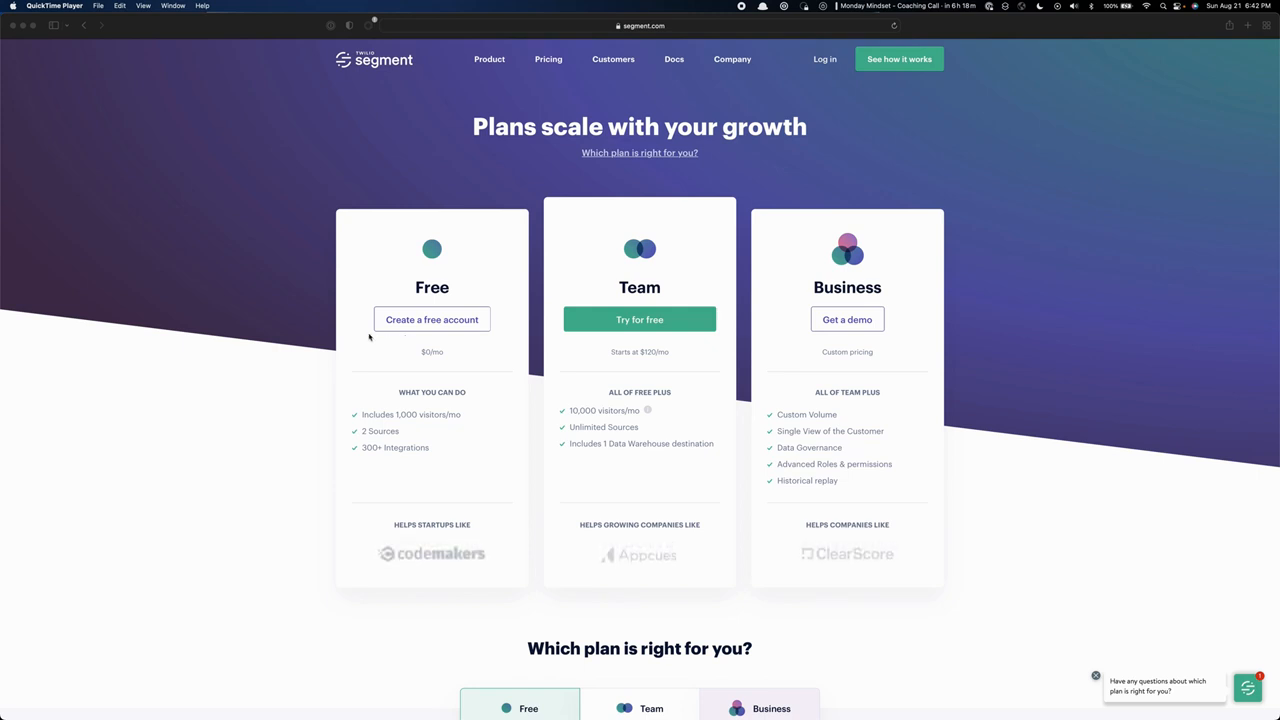
# Review the Free, Team and Business pricing cards and compare the Free and Team plan details on Segment's pricing page.
pyautogui.scroll(-5, 368, 338)
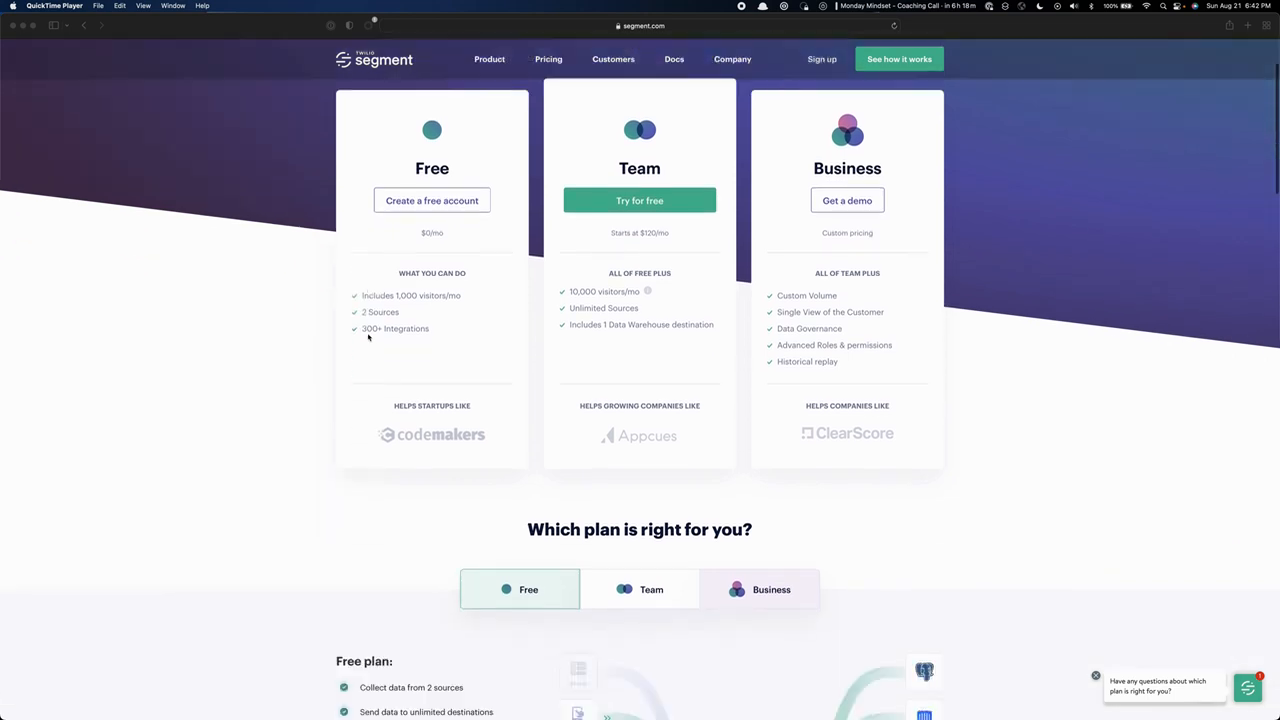
pyautogui.scroll(2, 368, 338)
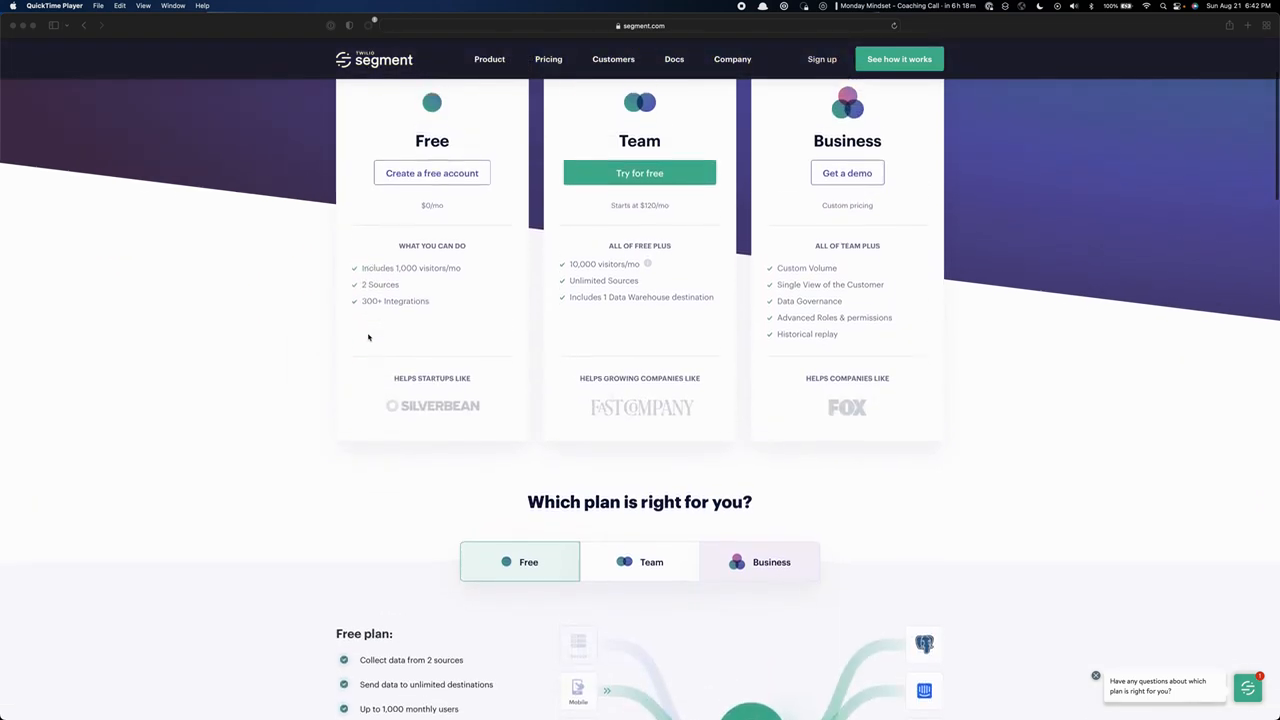
pyautogui.scroll(-5, 368, 338)
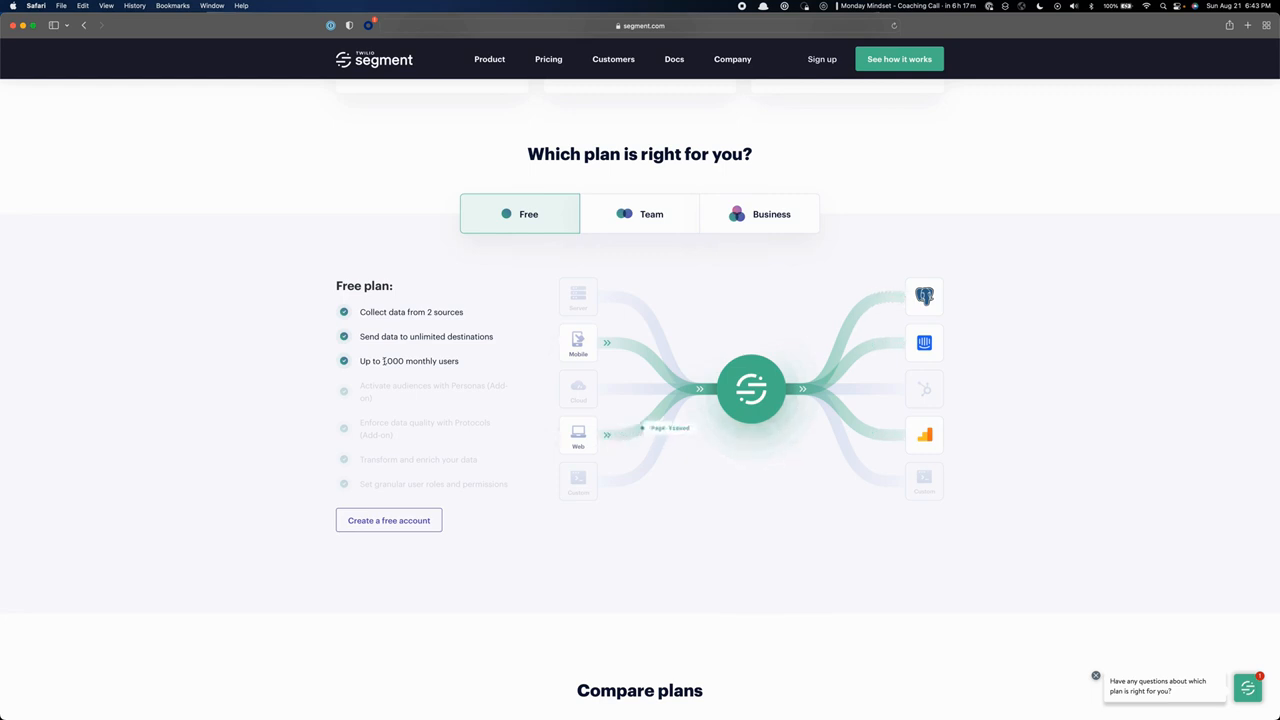
pyautogui.click(592, 213)
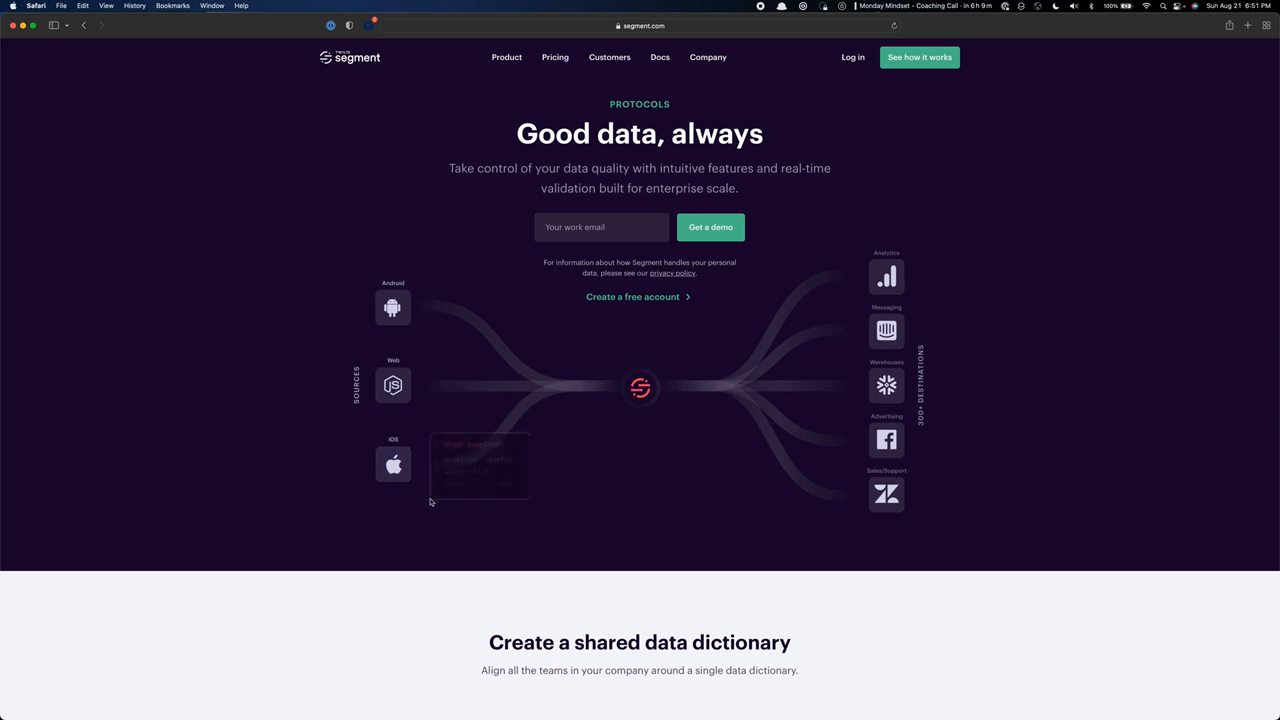
# Examine the shared data dictionary and data diagnosis sections of Segment's Protocols product page.
pyautogui.scroll(-5, 429, 503)
pyautogui.scroll(-2, 429, 503)
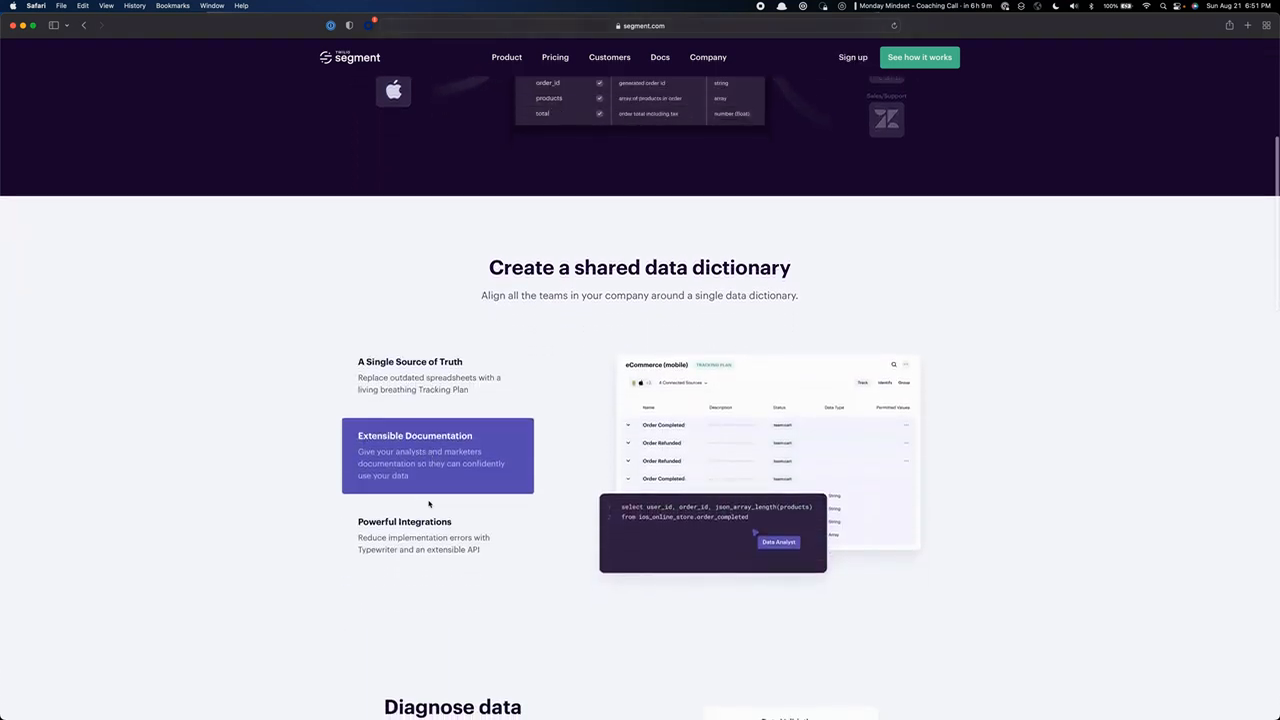
pyautogui.scroll(-1, 429, 506)
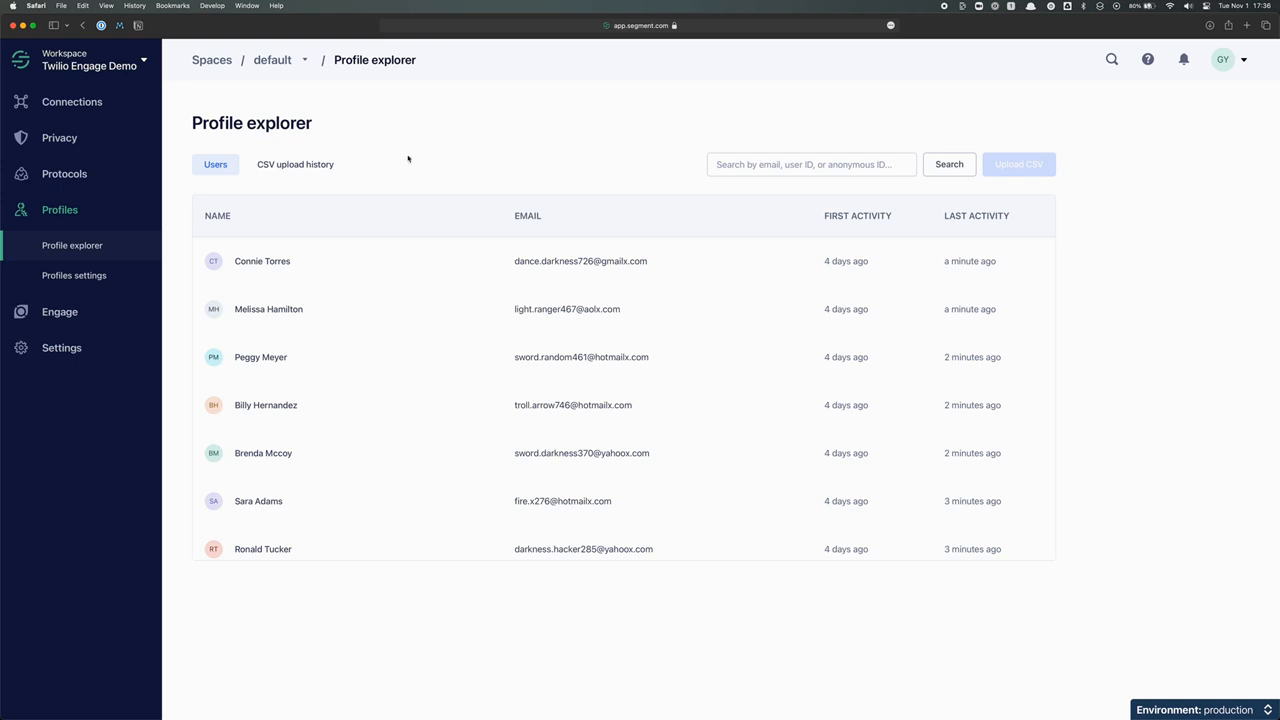
# Inspect the first user's custom traits, events and computed traits in the Profile explorer, and close the profile.
pyautogui.click(285, 261)
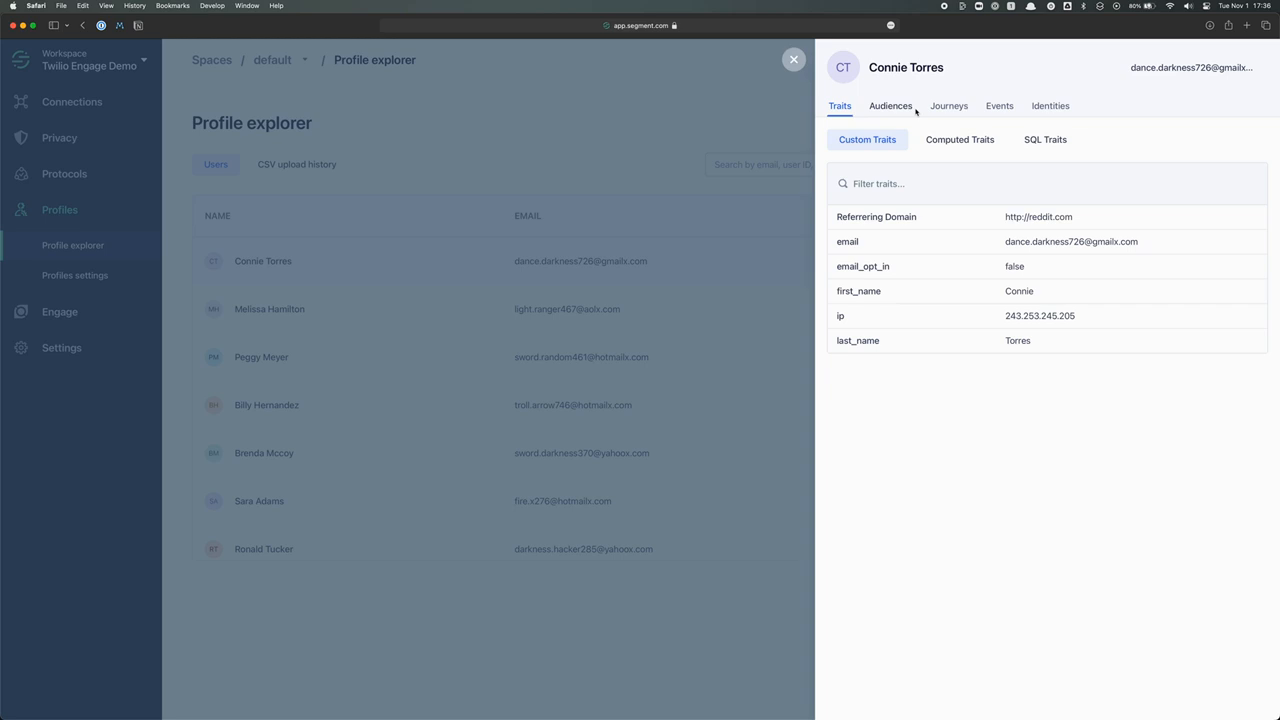
pyautogui.click(998, 105)
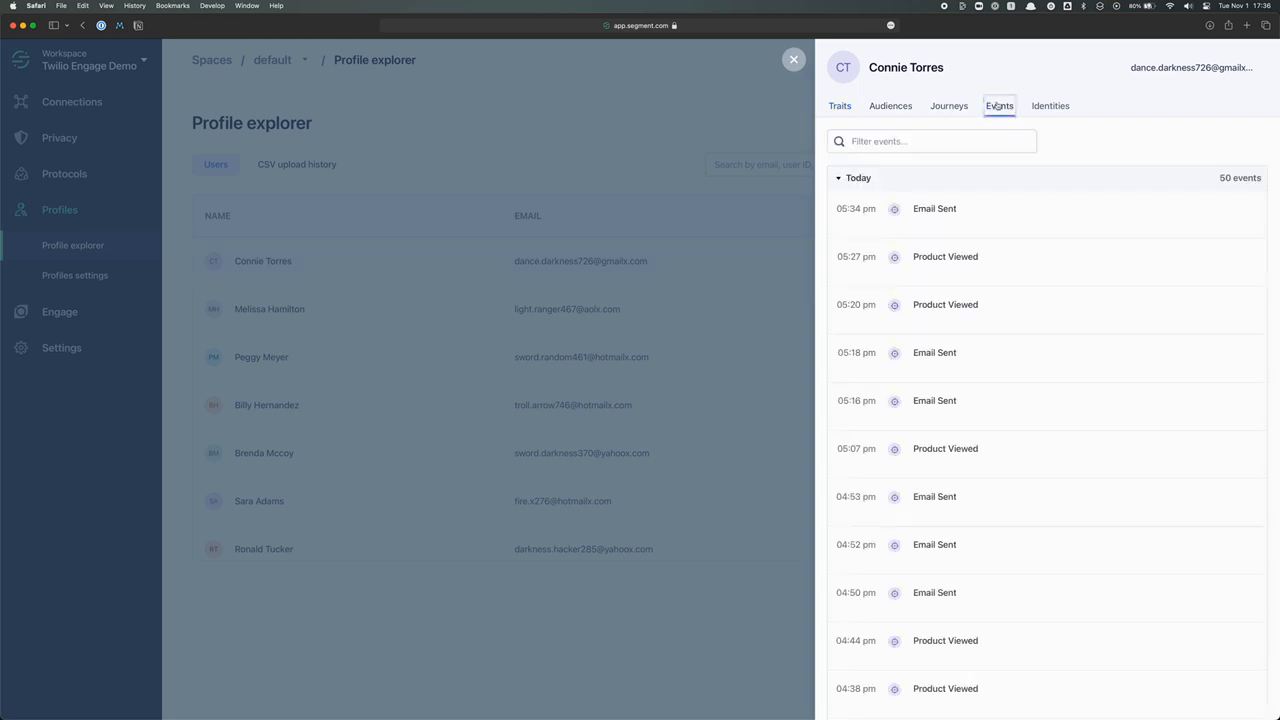
pyautogui.click(966, 143)
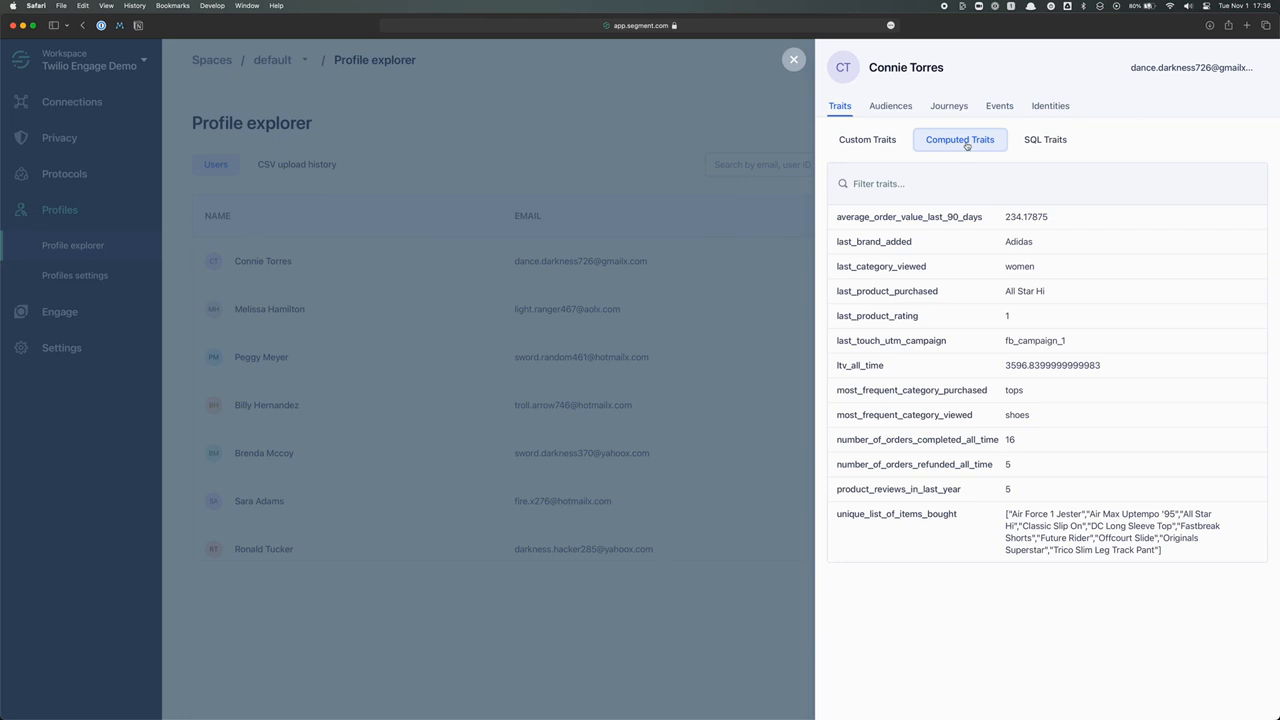
pyautogui.click(652, 139)
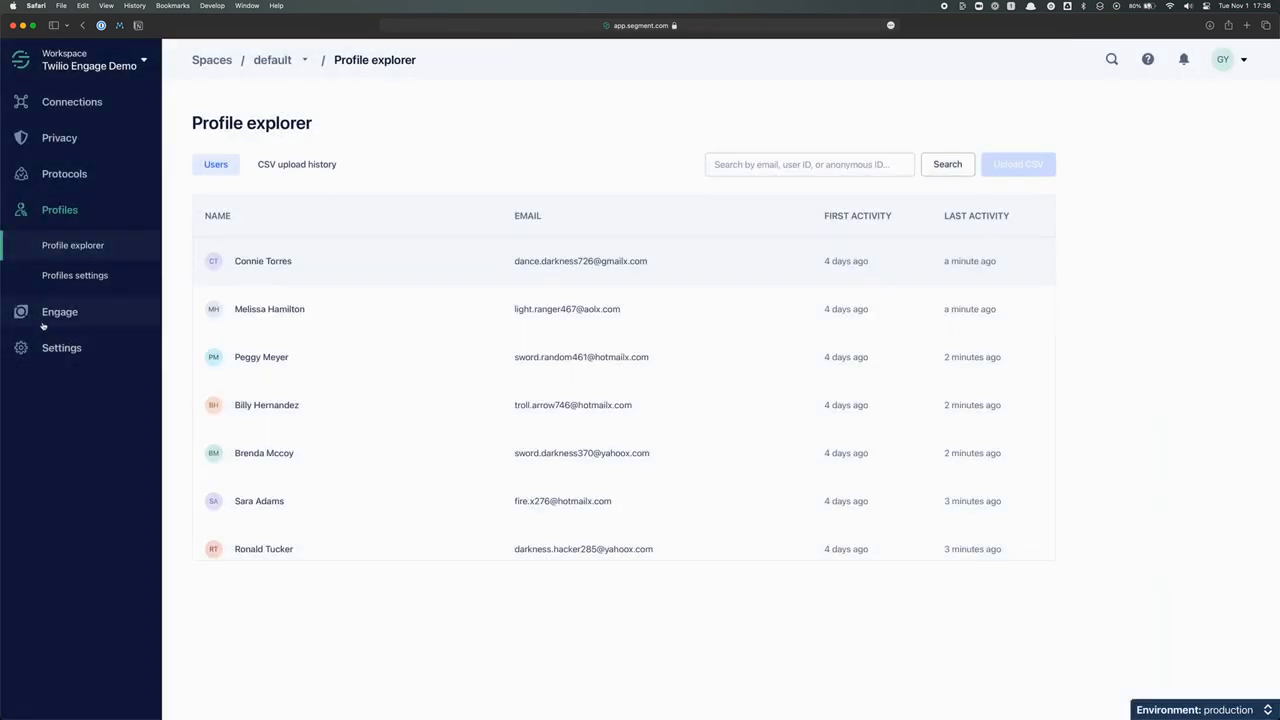
# Open the 'Lookalike- High LTV Over 1000' Engage audience, view its builder conditions and return to its overview.
pyautogui.click(43, 321)
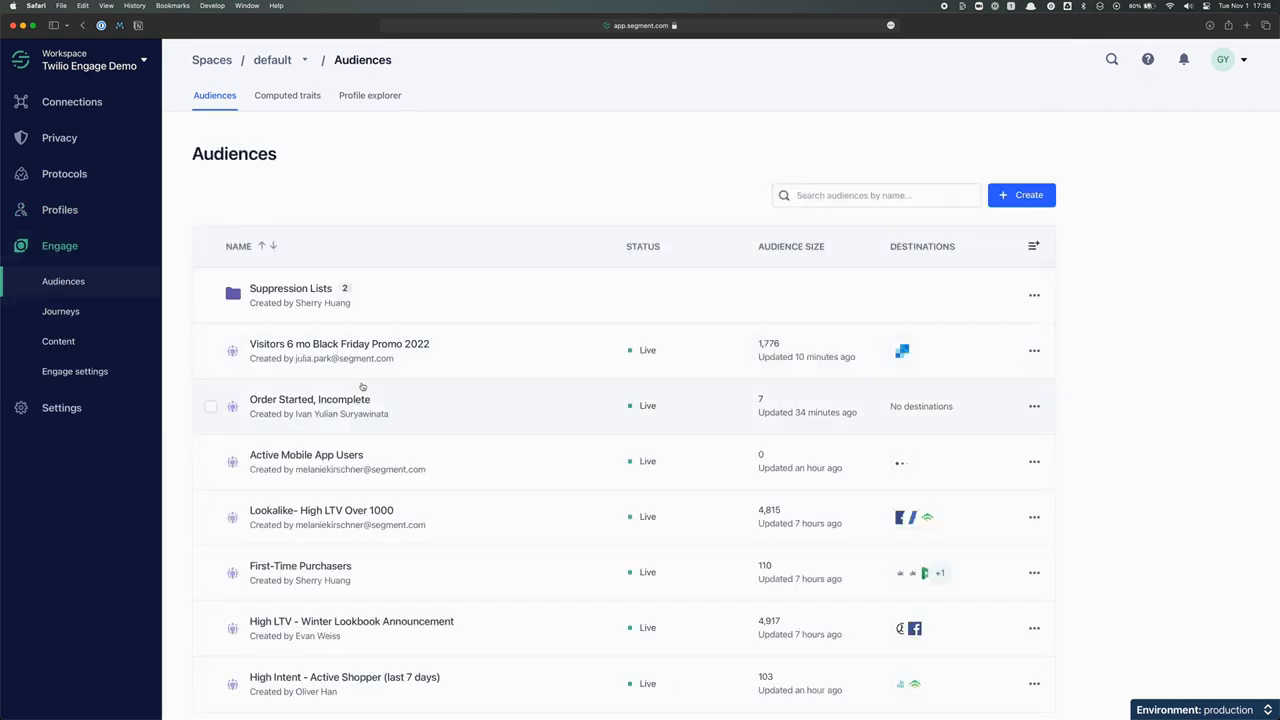
pyautogui.click(356, 512)
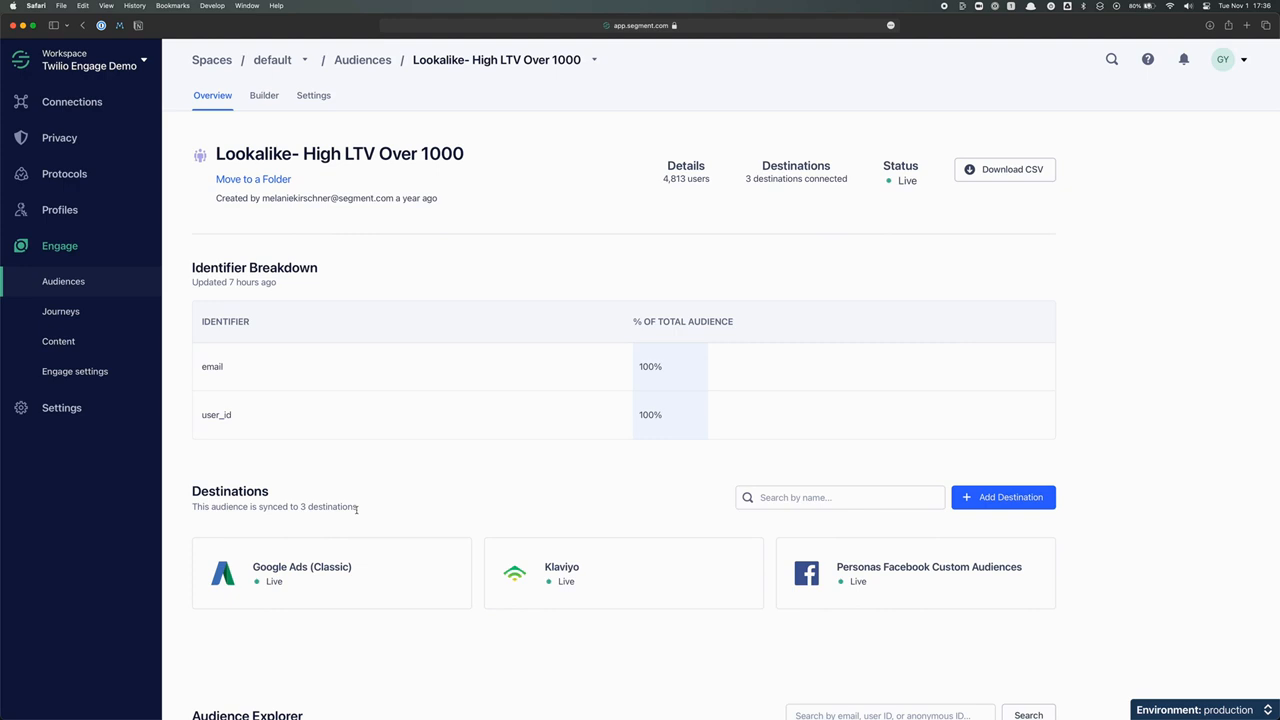
pyautogui.click(264, 95)
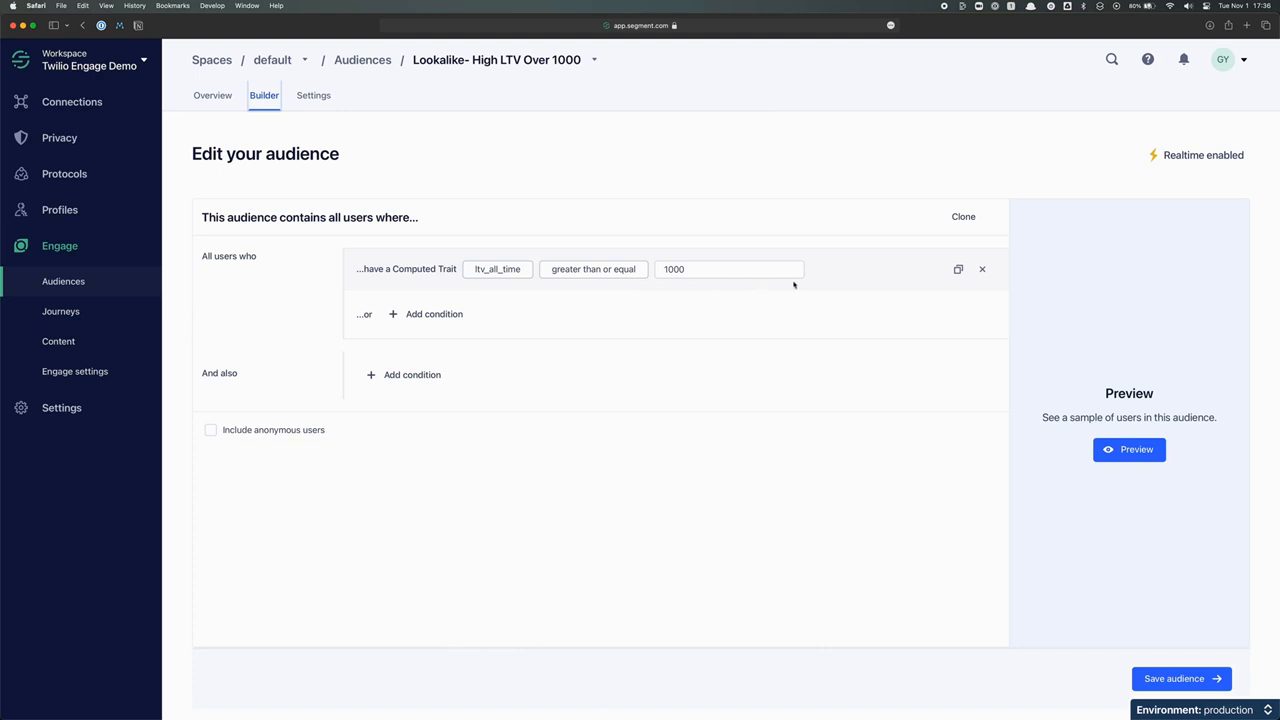
pyautogui.click(226, 115)
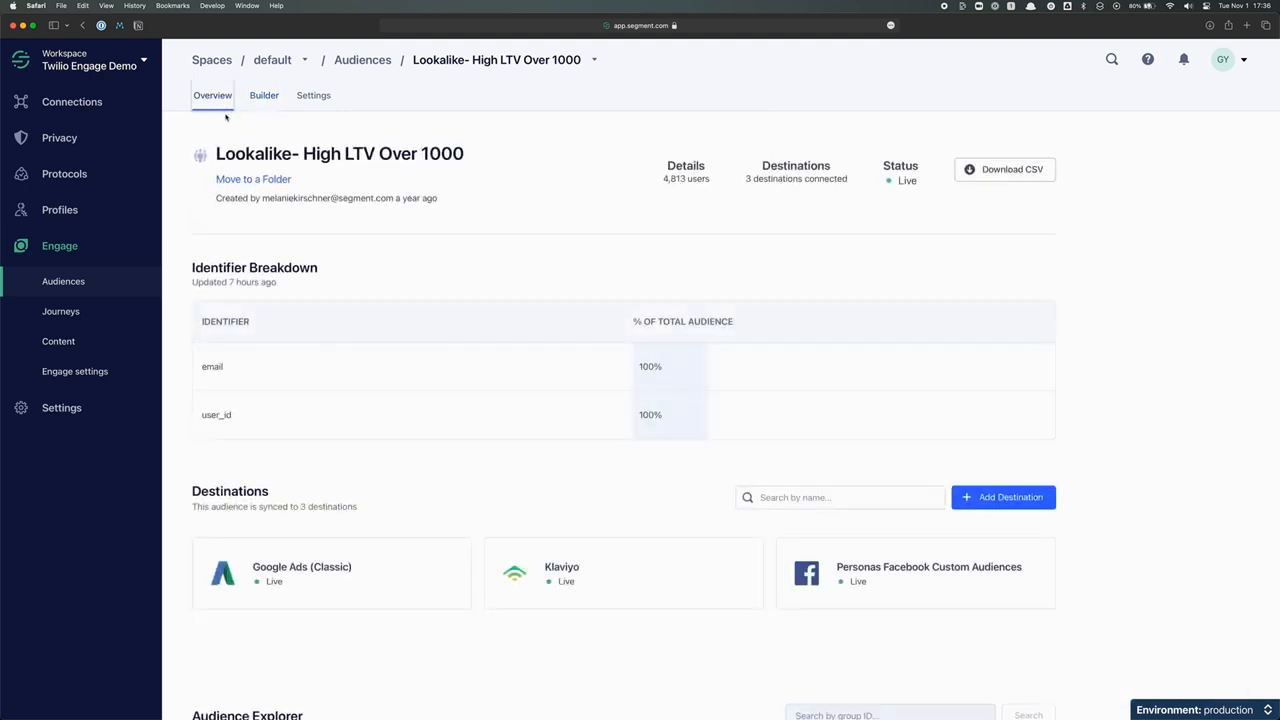